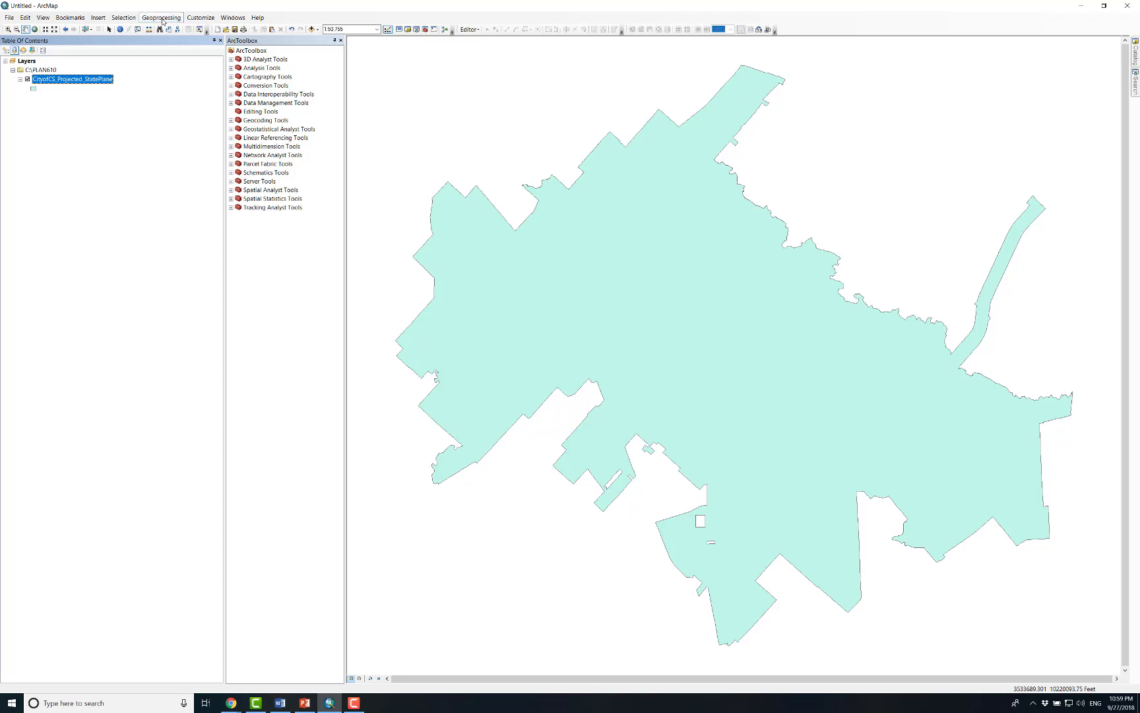
Search the geoprocessing tools for "fishnet" and open the Create Fishnet tool in a maximized window
left_click(162, 20)
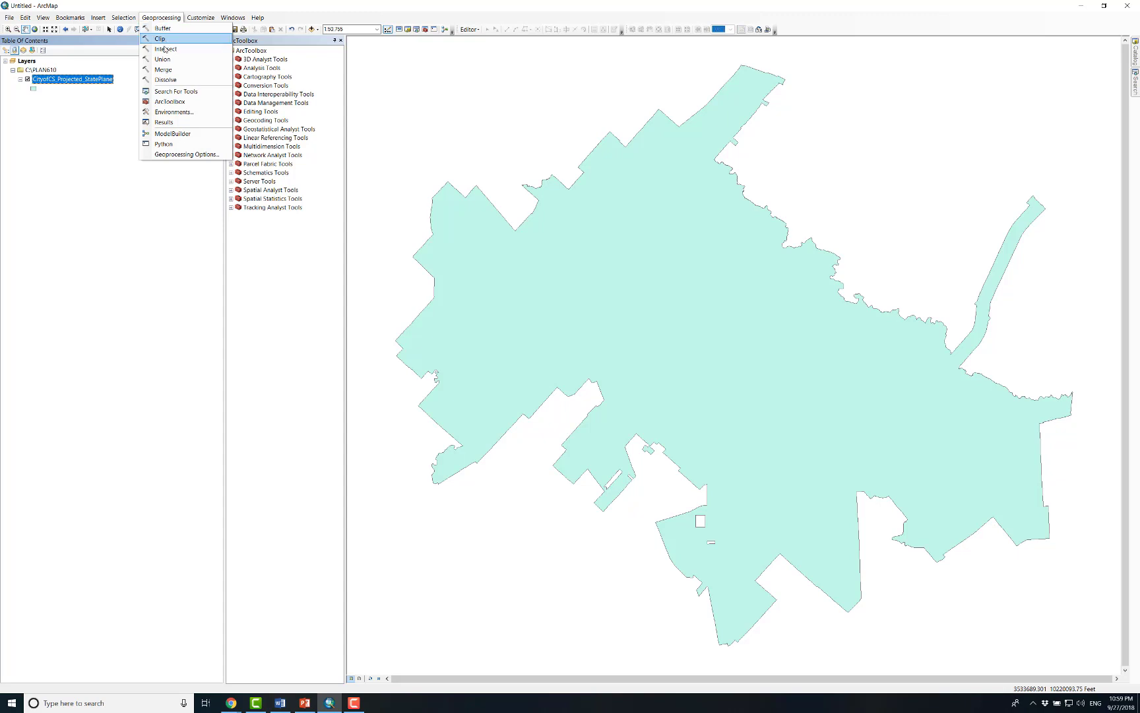
left_click(178, 92)
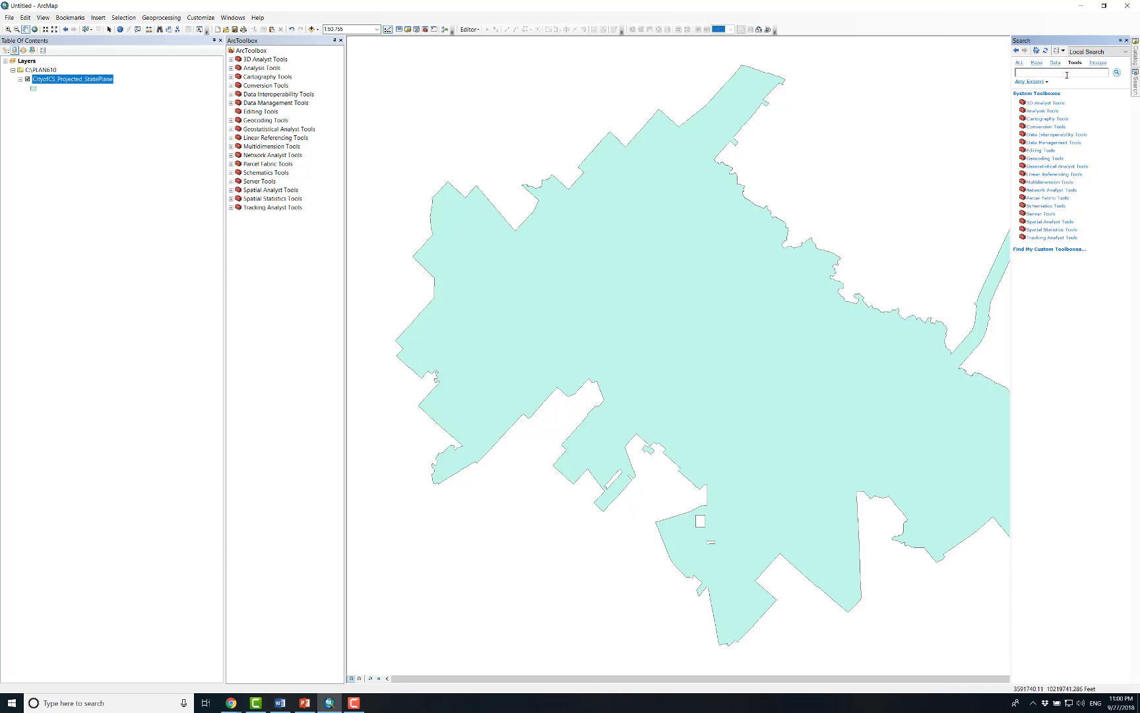
type("fishnet")
key("Return")
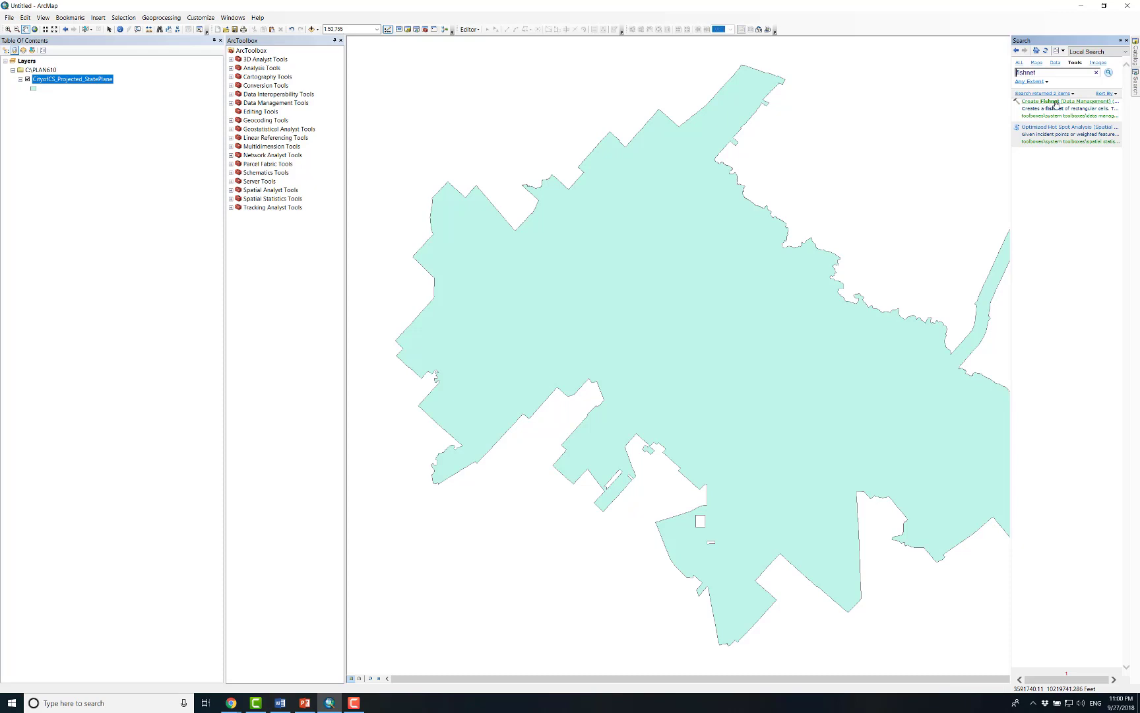
left_click(1056, 103)
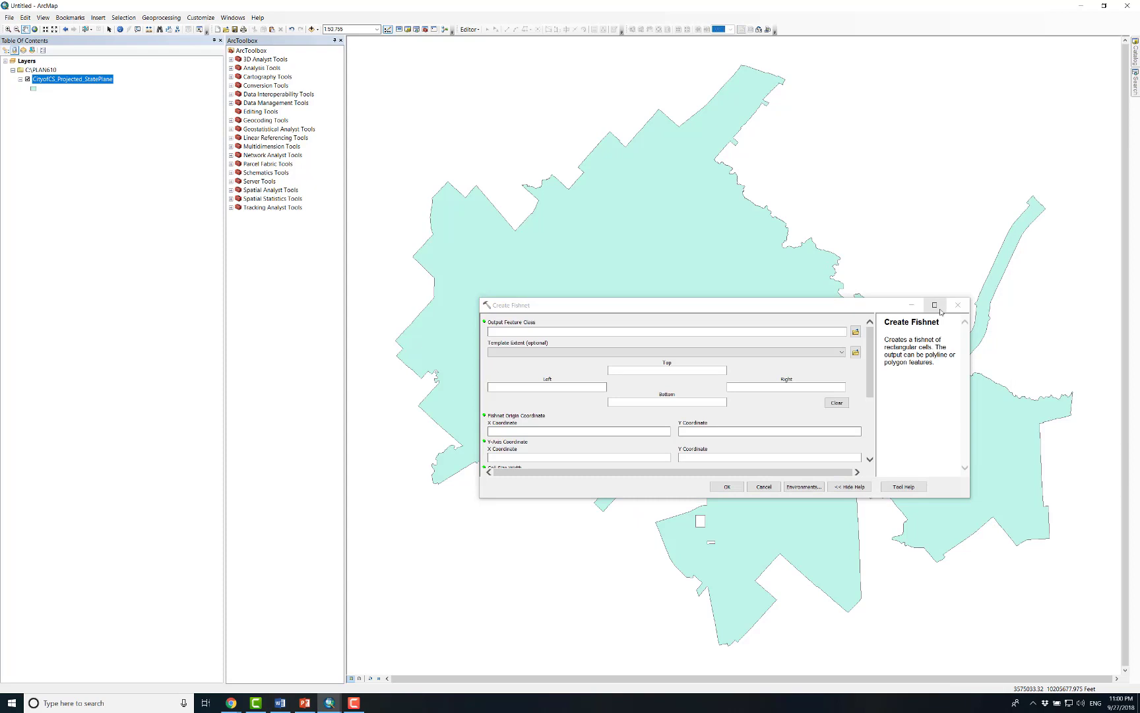
left_click(934, 304)
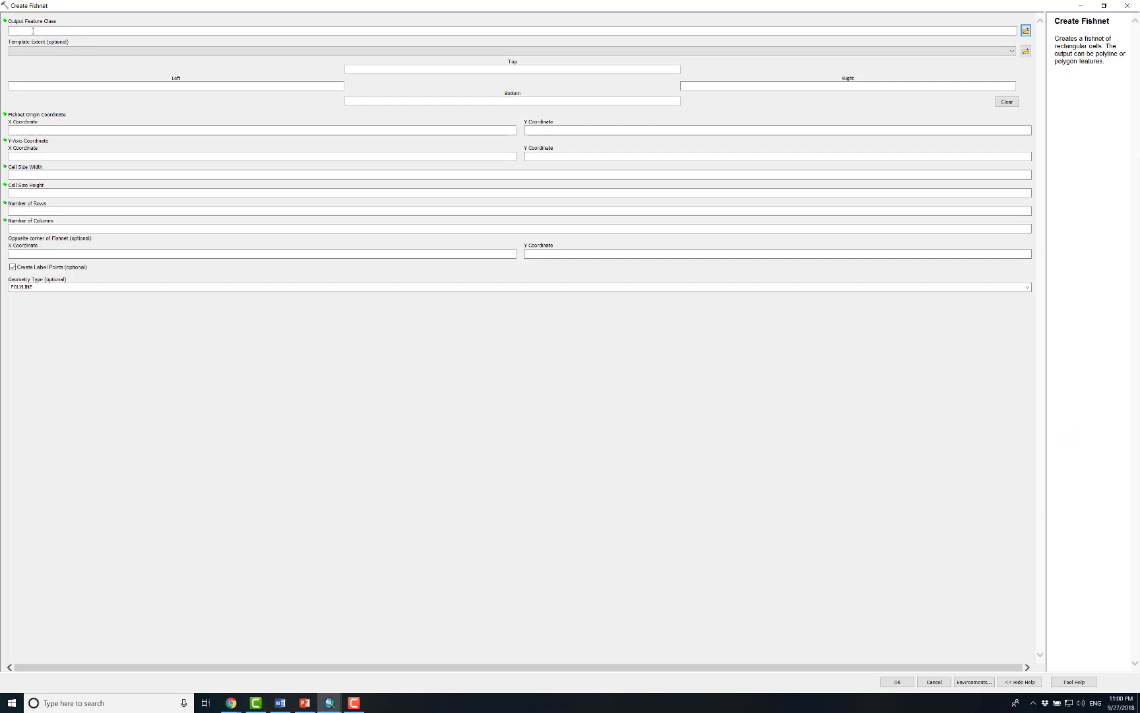
Set the fishnet output to CityofCS_ProjectedFishnet111 in C:\PLAN610 and its template extent to match layer CityofCS_Projected_StatePlane
left_click(33, 31)
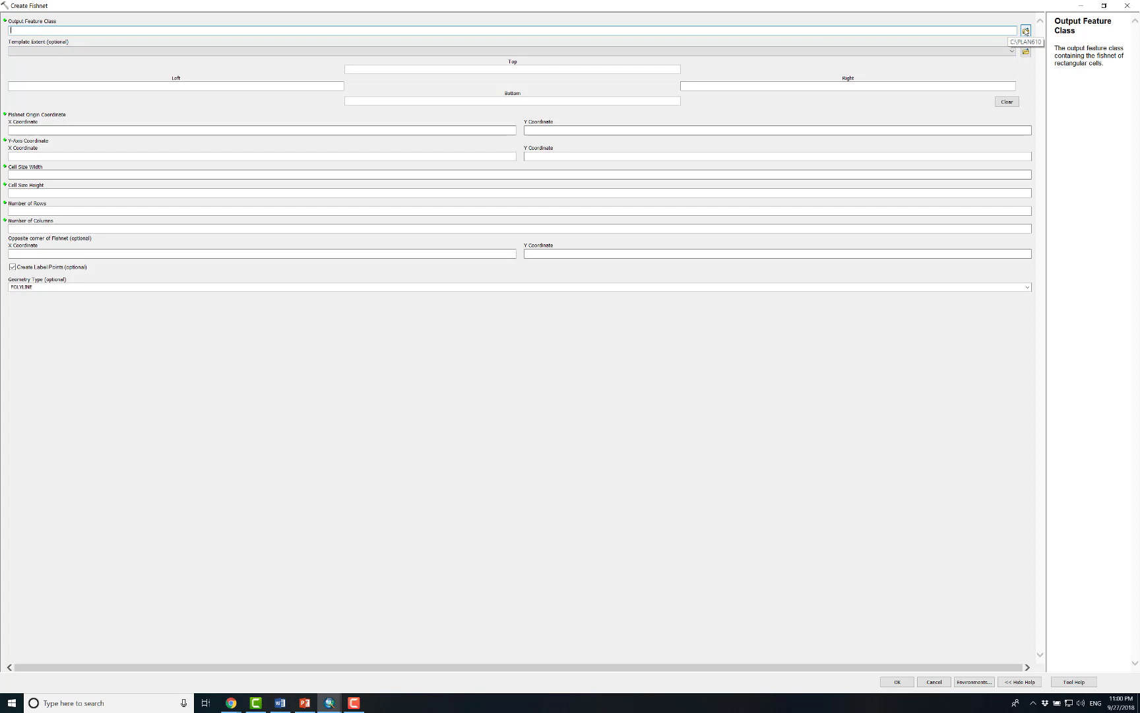
left_click(1026, 30)
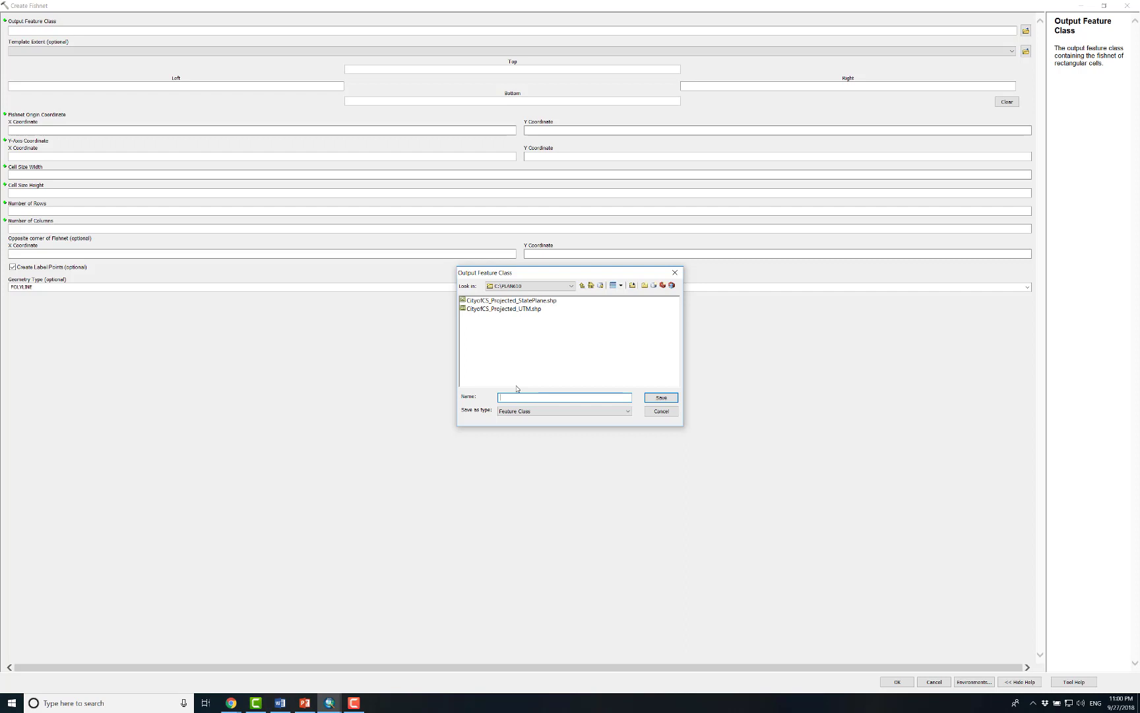
type("CityofCS_ProjectedFishnet111")
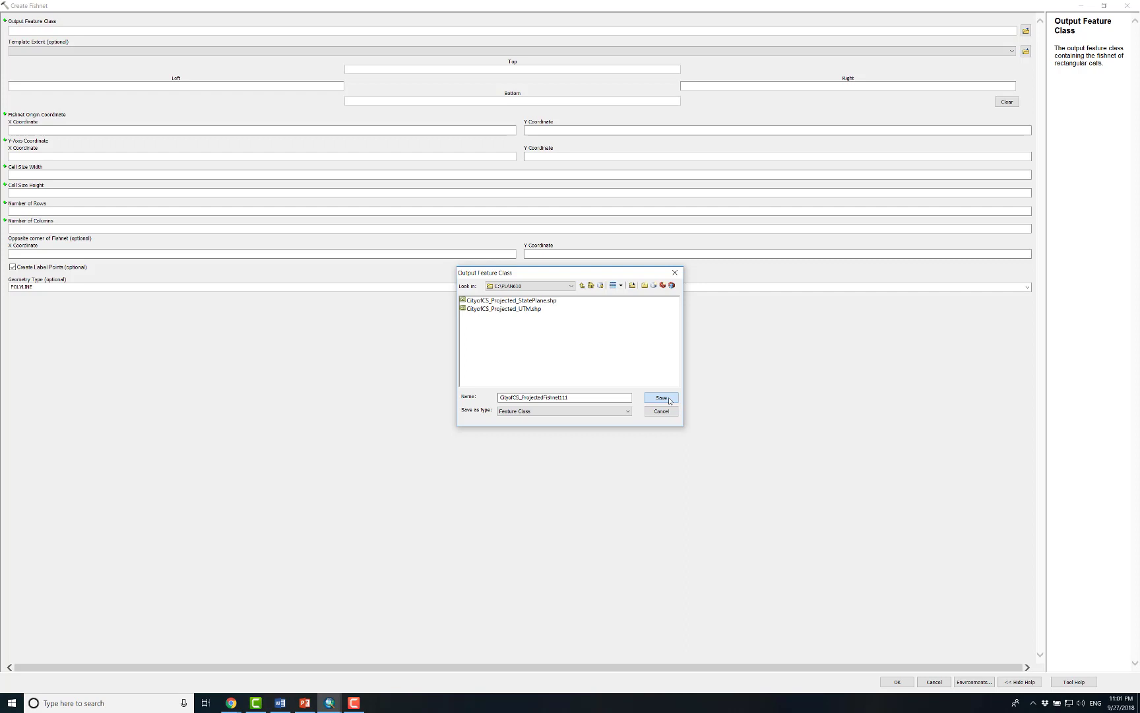
left_click(662, 398)
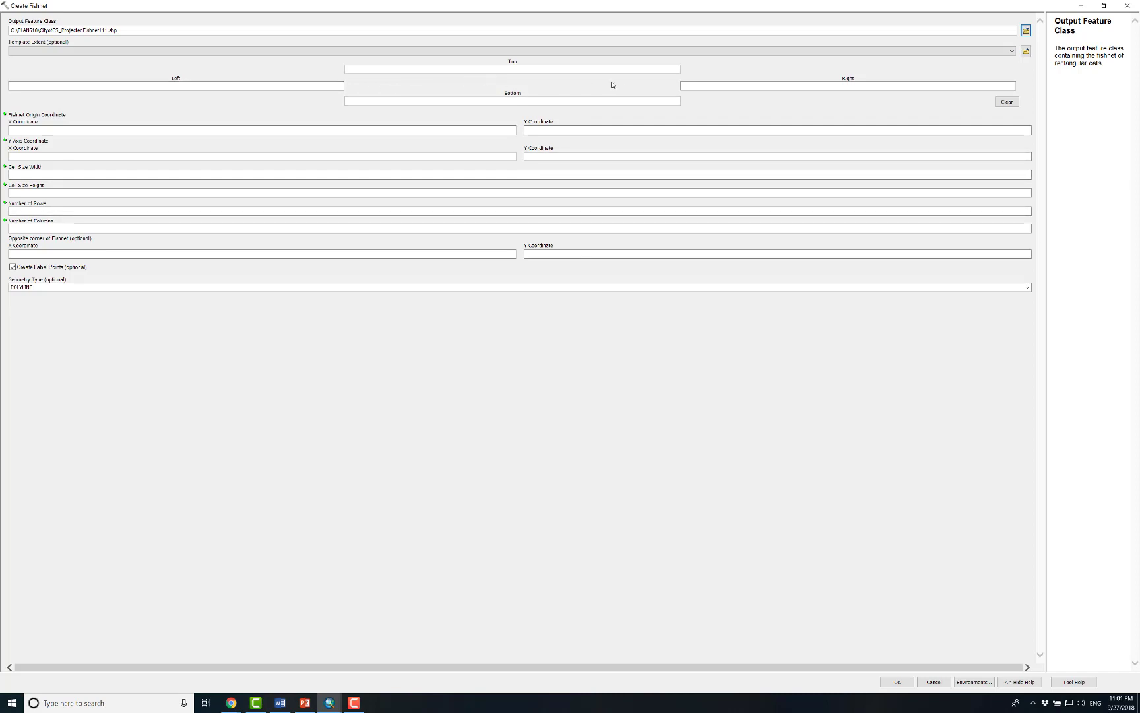
left_click(1012, 52)
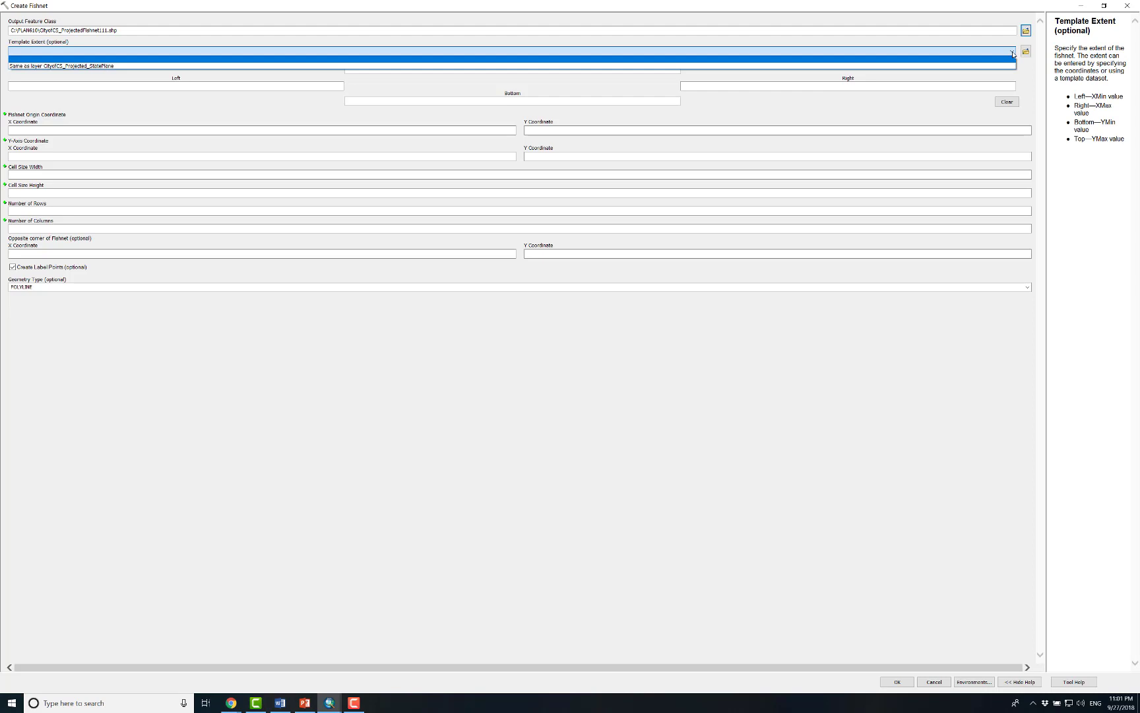
left_click(91, 67)
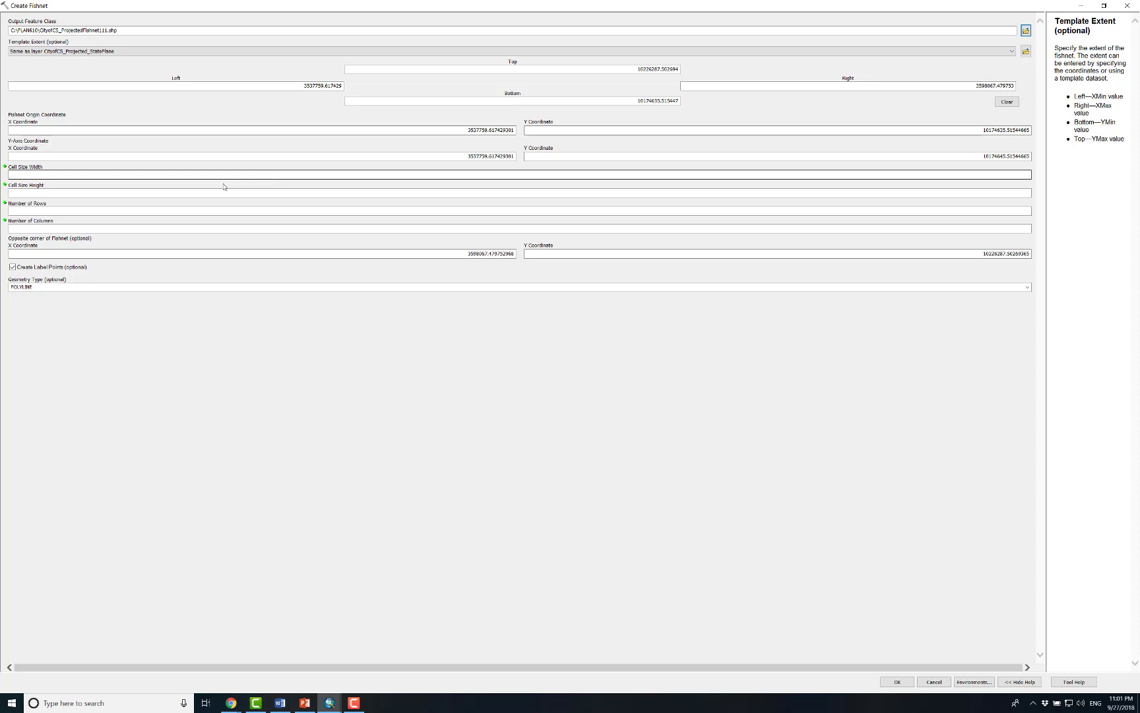
Set the fishnet's cell size width and height to 5280 each and run the tool
left_click(140, 192)
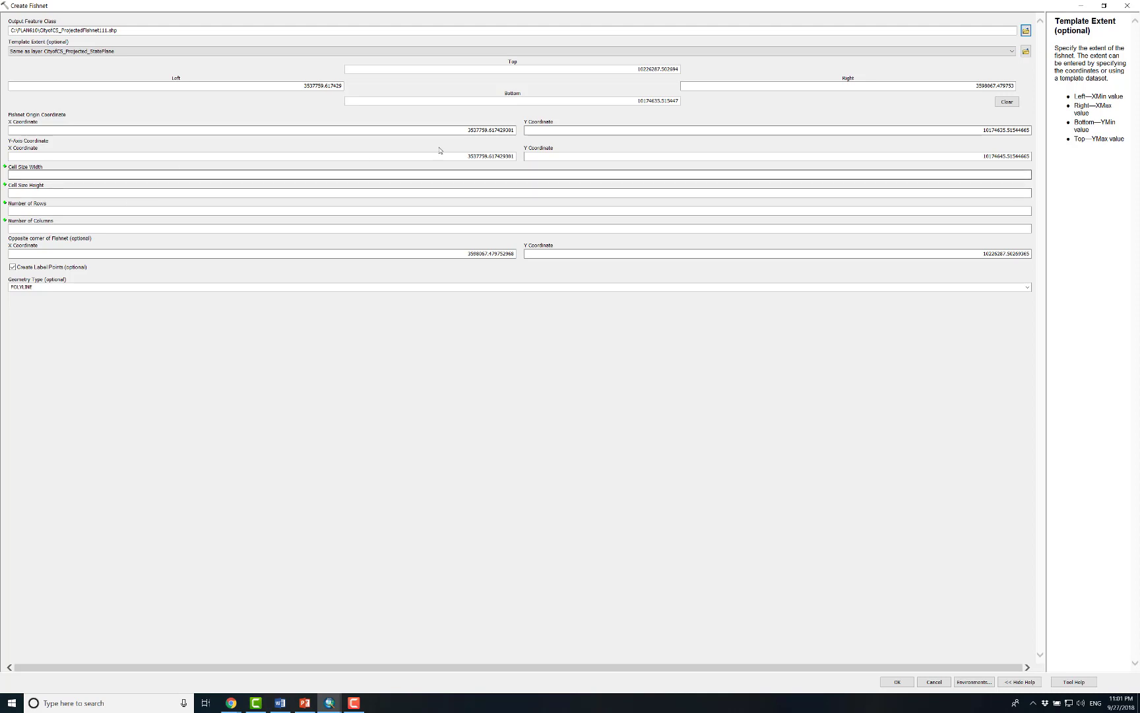
left_click(575, 176)
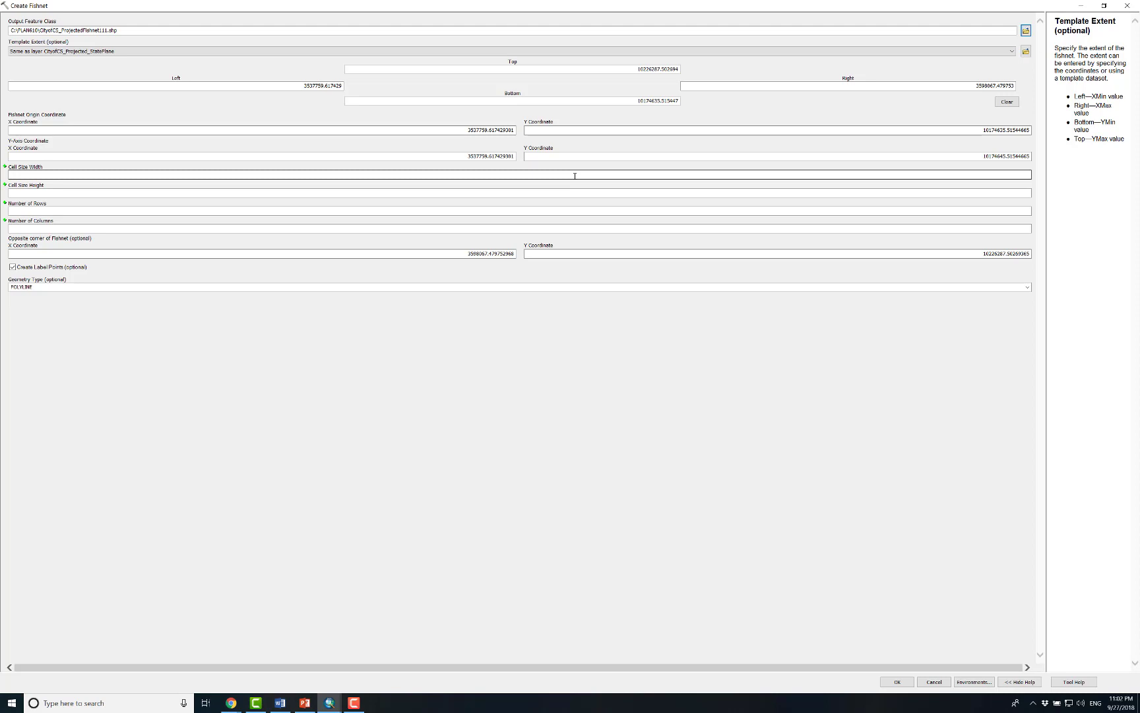
left_click(575, 175)
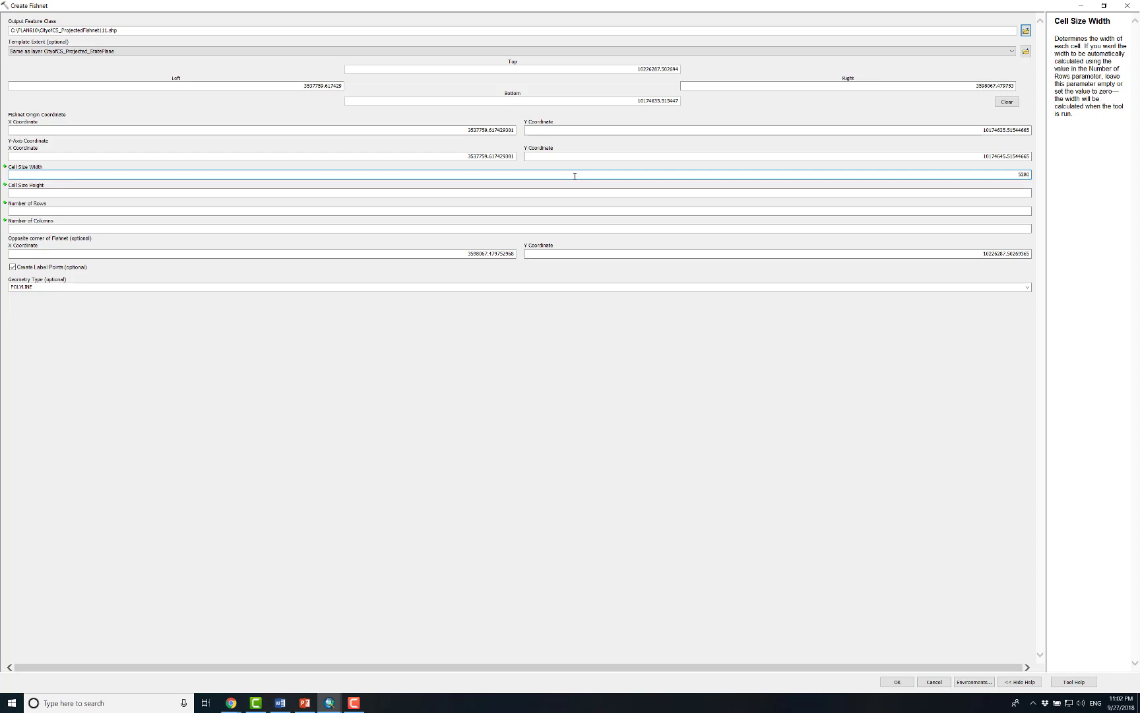
left_click(1027, 193)
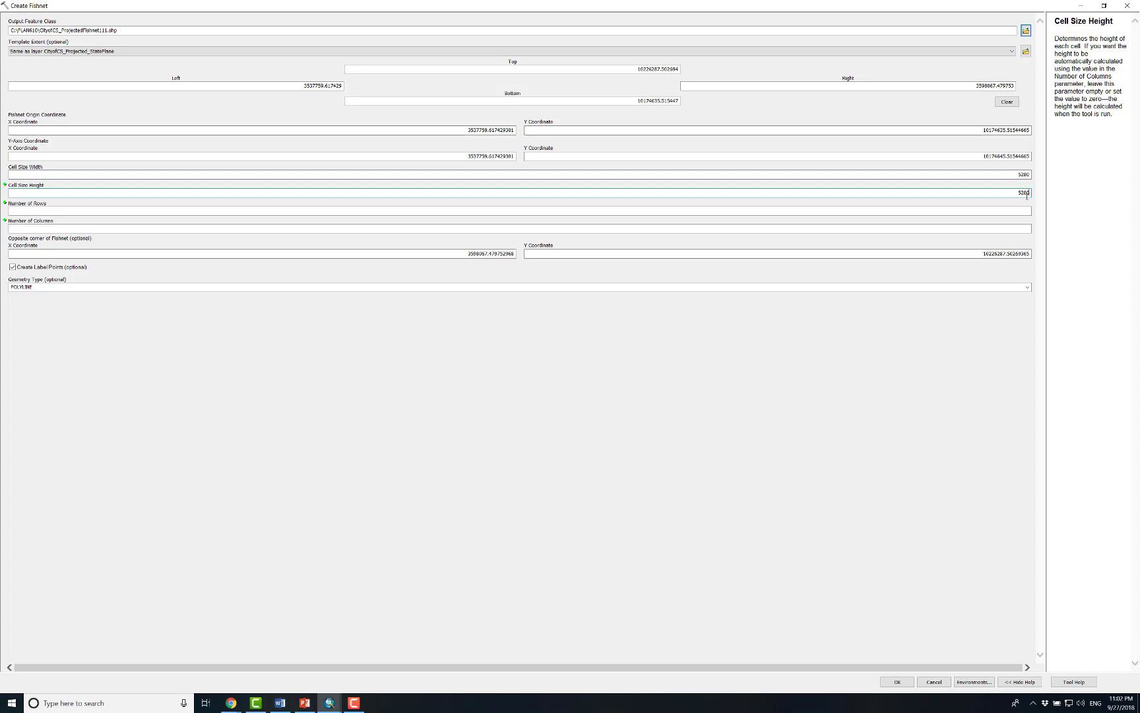
left_click(896, 682)
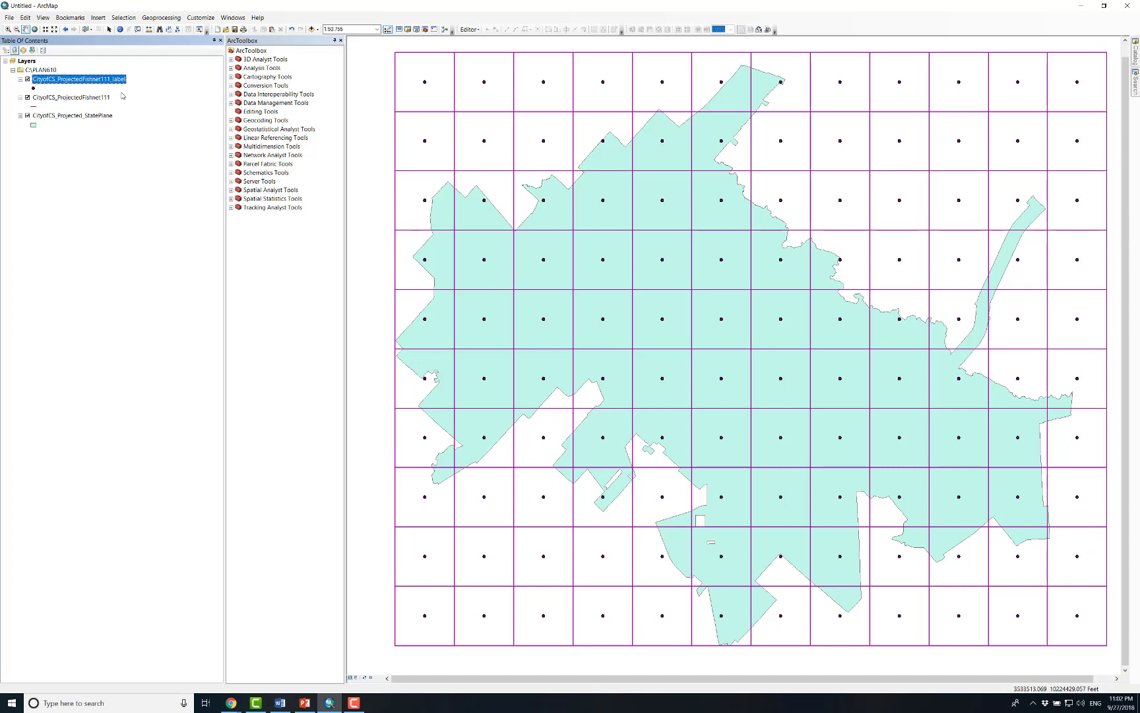
Hide the fishnet label points layer, and search the tools for "kml" to open Layer To KML
left_click(27, 79)
left_click(97, 98)
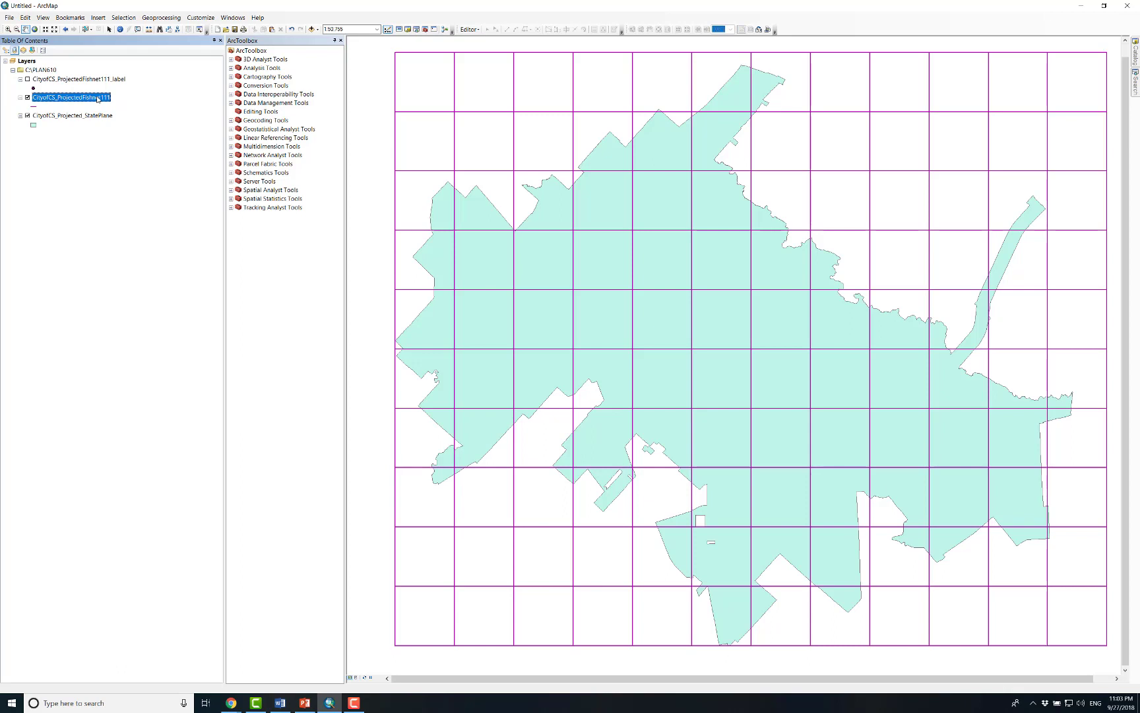
left_click(154, 18)
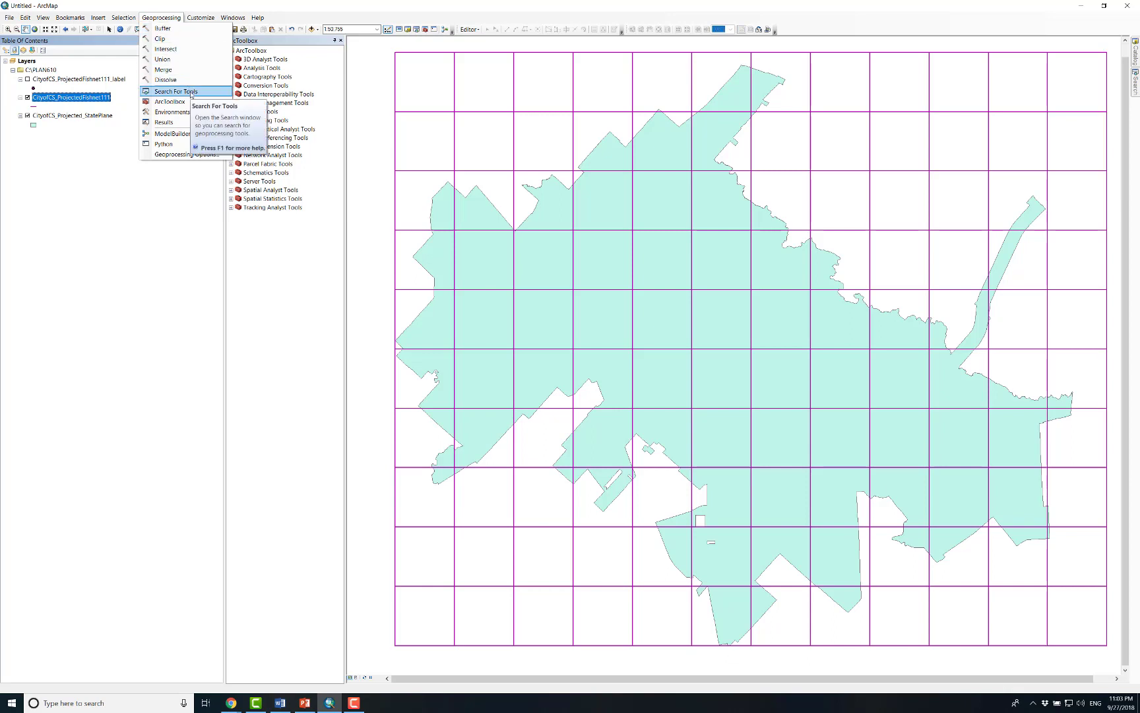
left_click(190, 93)
left_click(1028, 74)
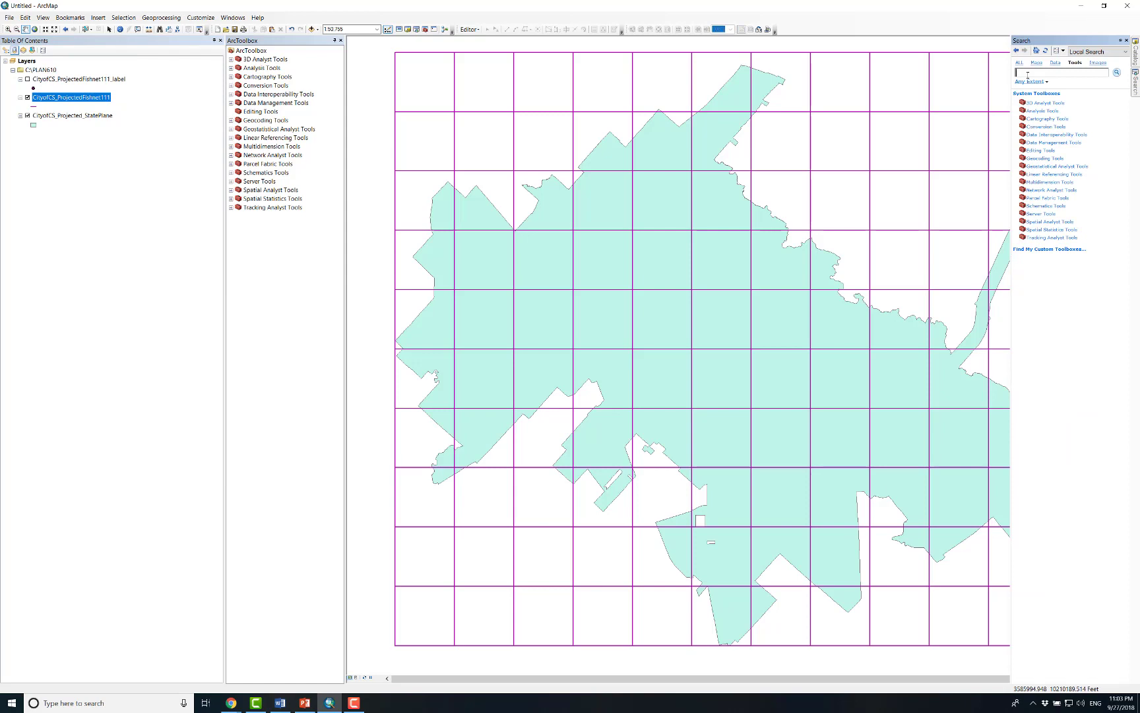
type("kml")
key("Return")
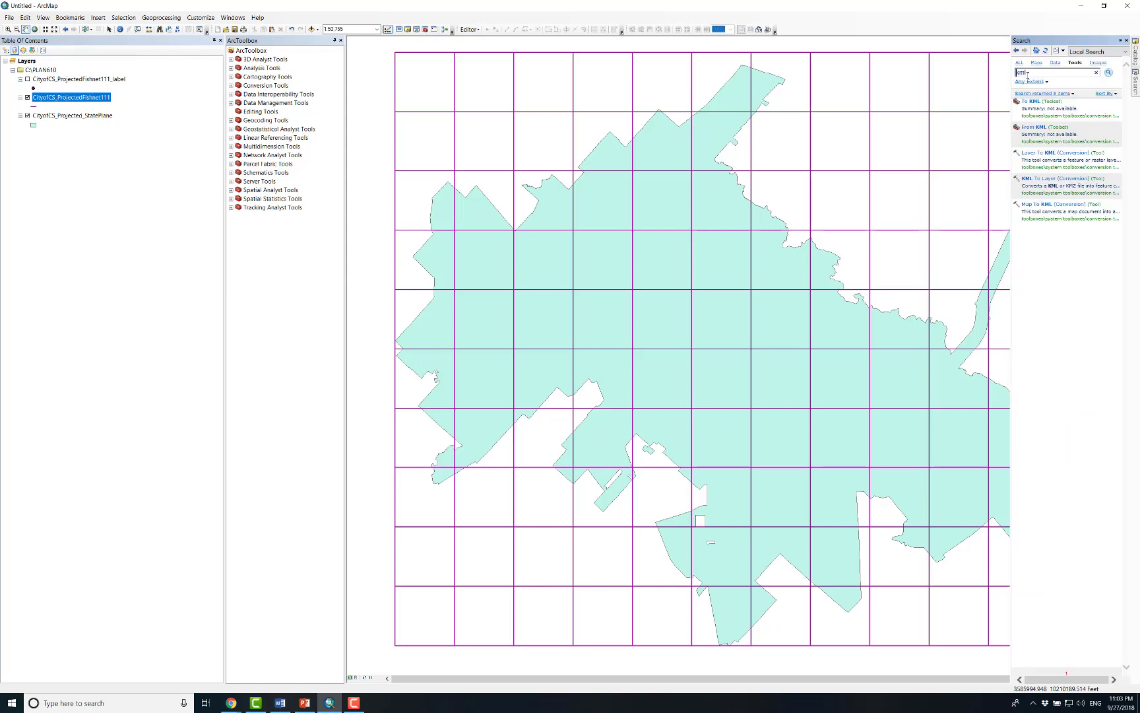
left_click(1041, 155)
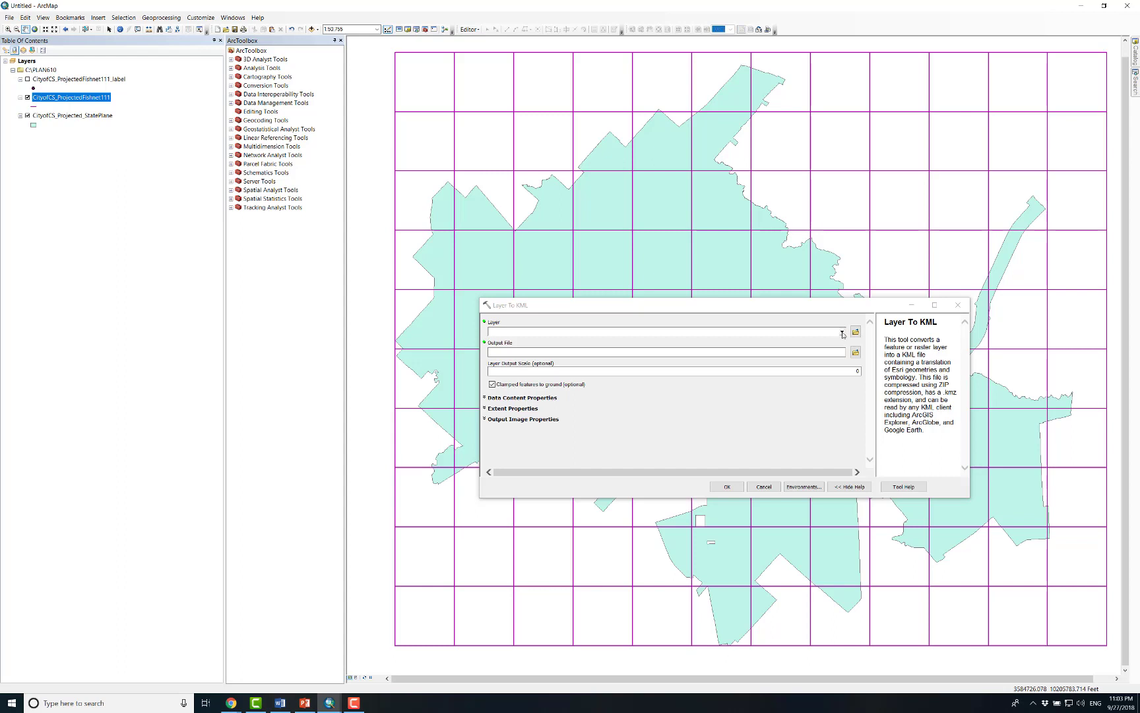
Choose CityofCS_ProjectedFishnet111 as the layer to convert and the PLAN610 folder as the output location
left_click(842, 334)
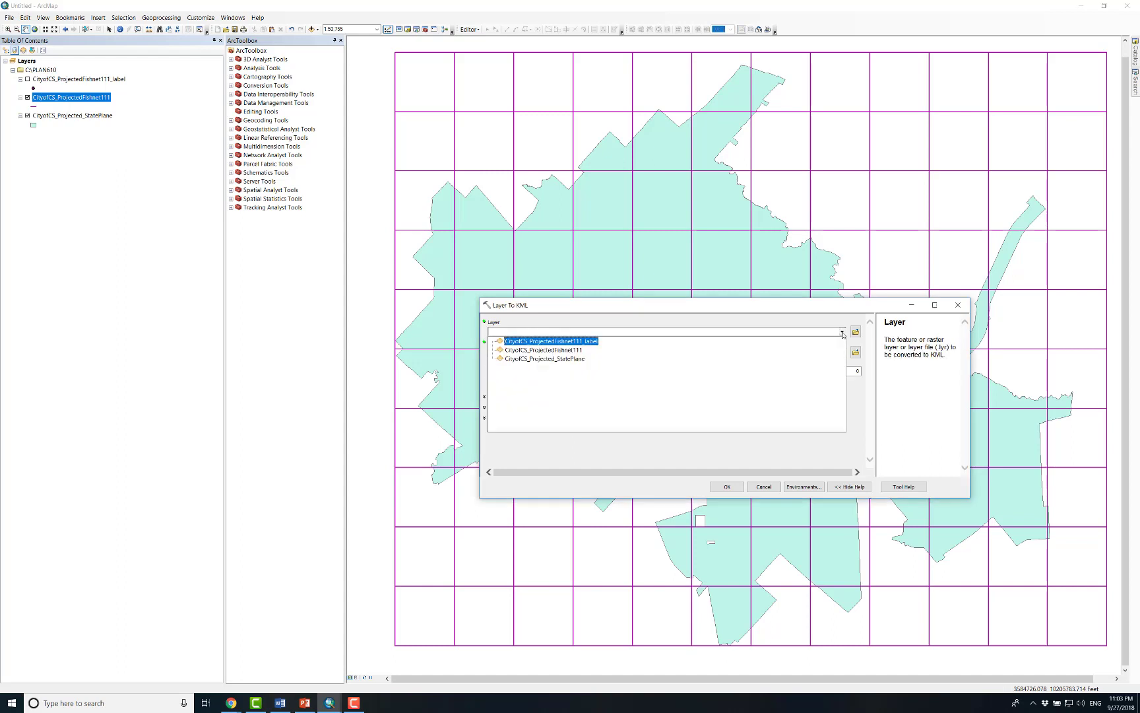
left_click(561, 350)
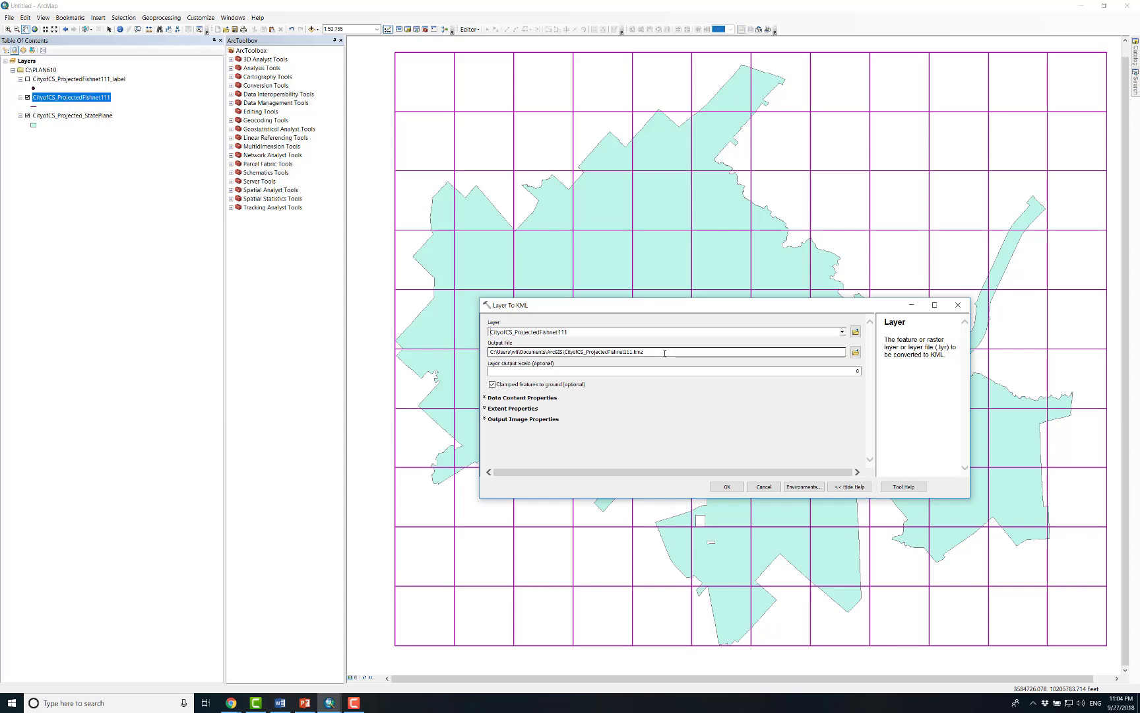
left_click(856, 353)
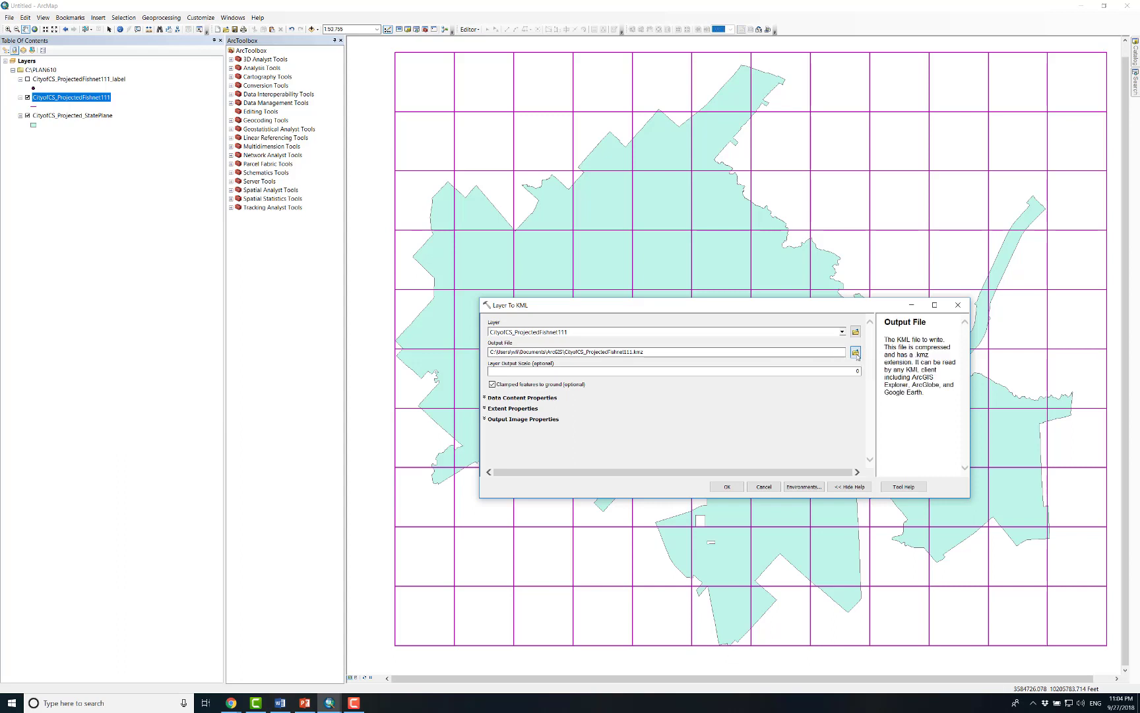
left_click(669, 320)
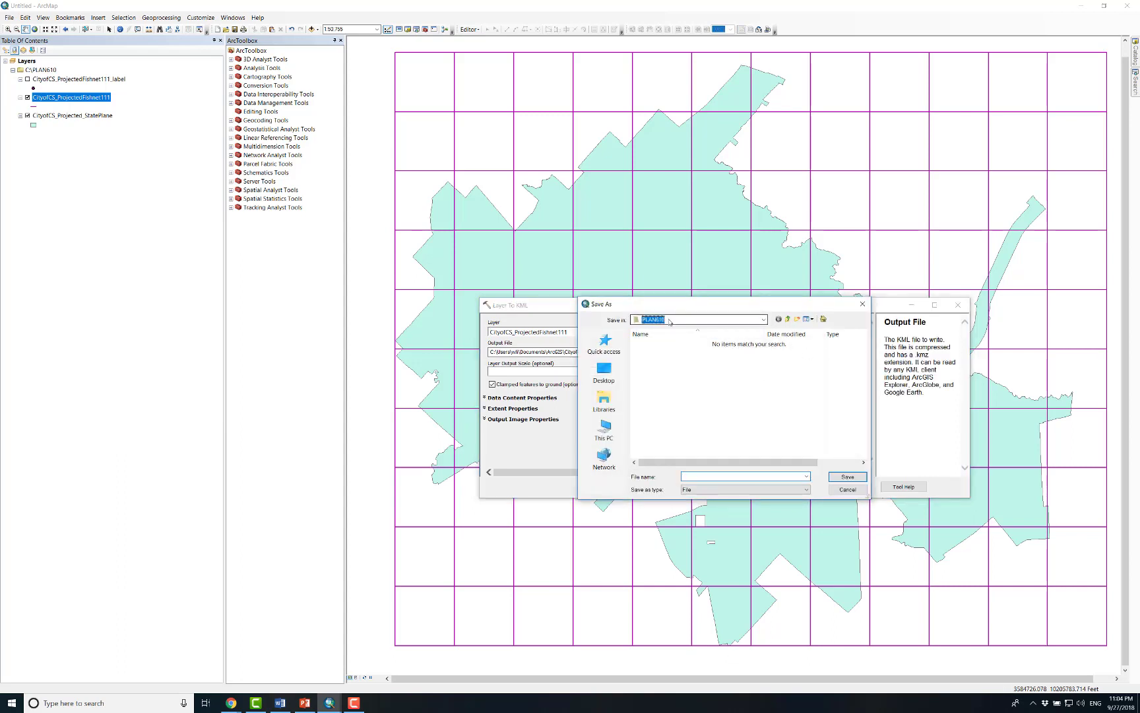
scroll(670, 320, "up", 5)
left_click(670, 320)
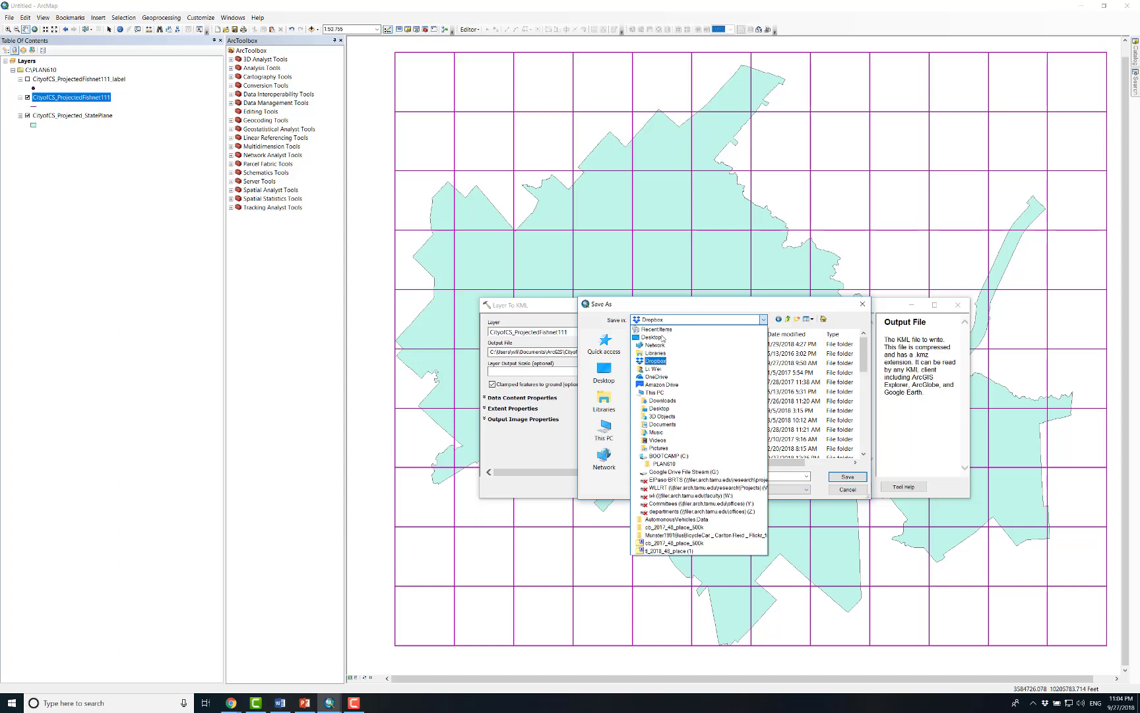
left_click(673, 465)
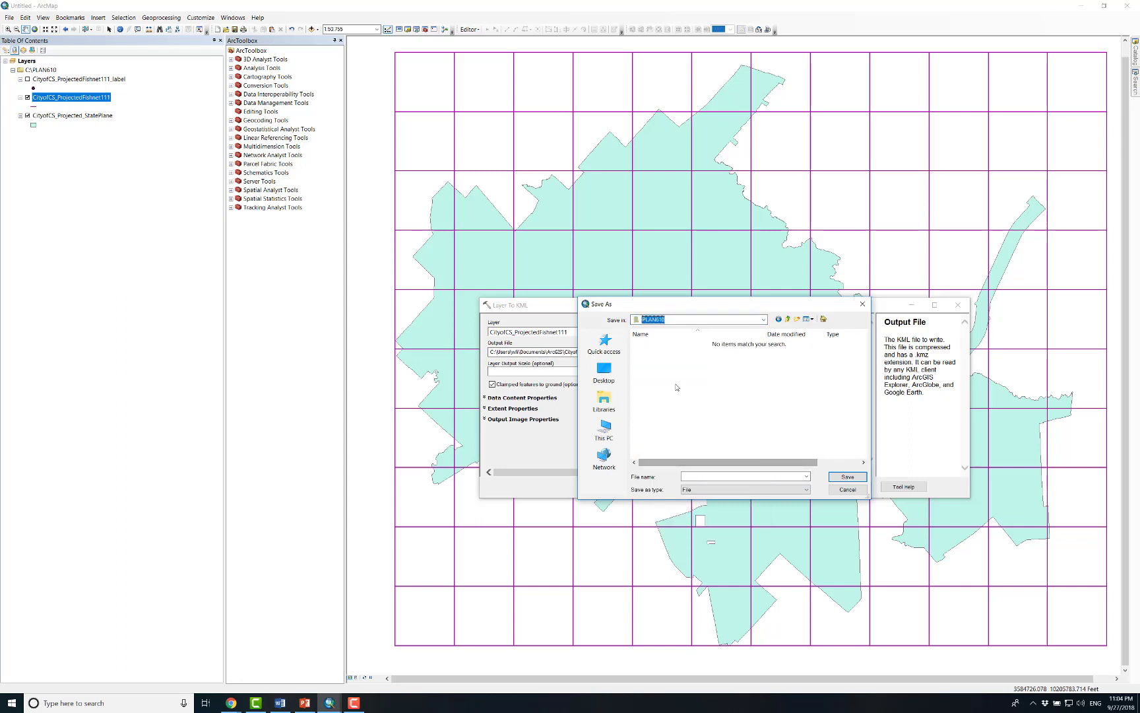
Save the KML output under the name CityofCS_Projected_Fishnet111KML and run the conversion
left_click(717, 475)
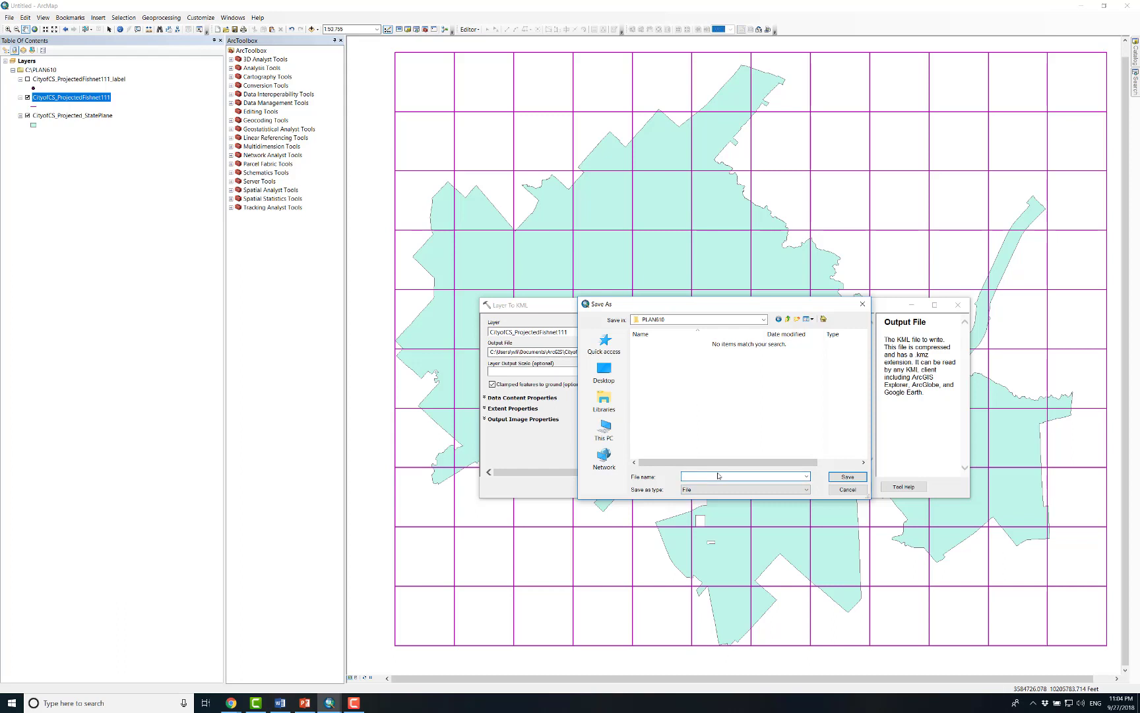
type("CityofCS")
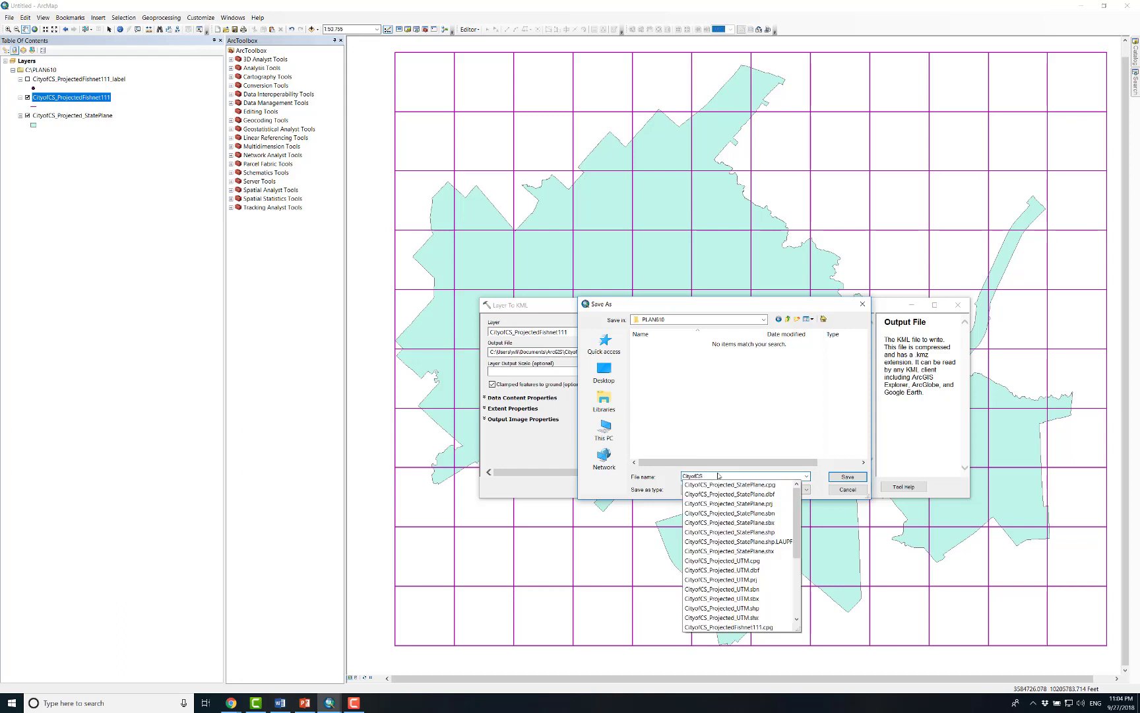
type("_Projected_F")
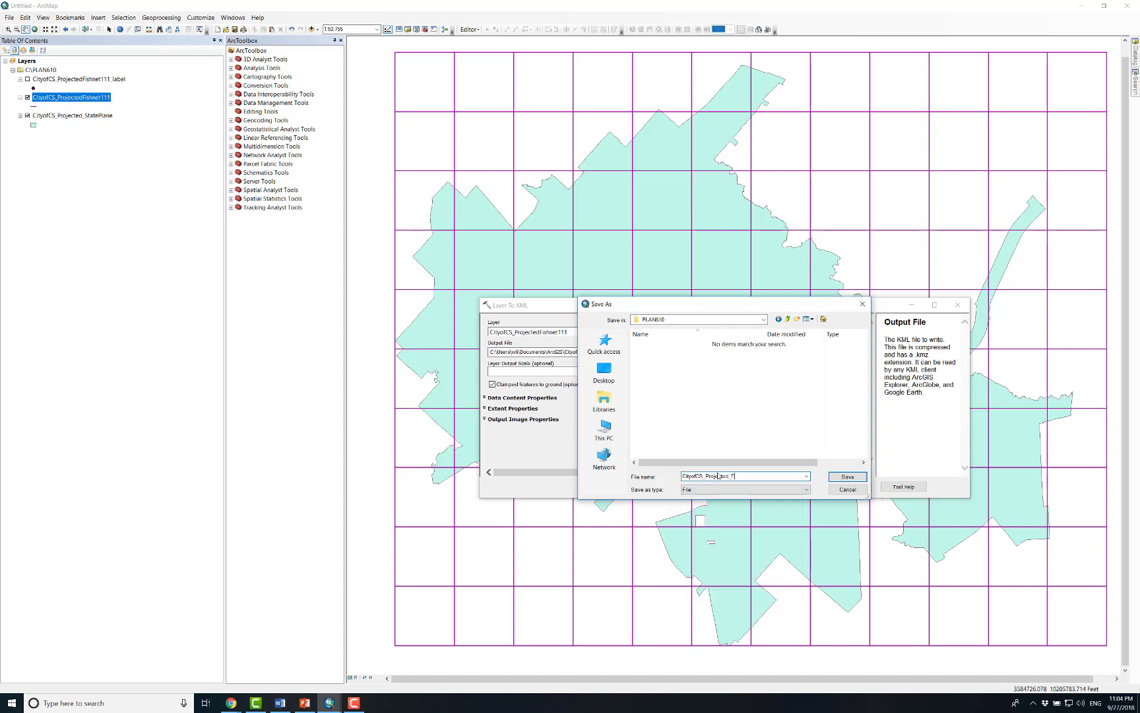
type("ishnet111KML")
left_click(832, 479)
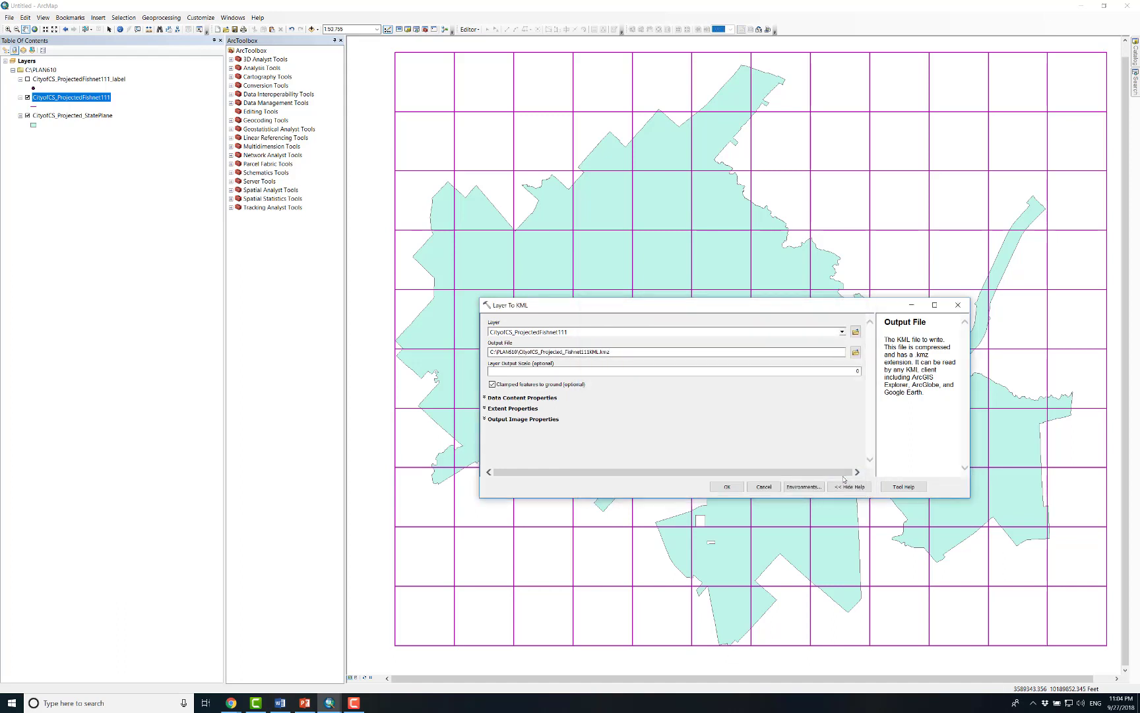
left_click(727, 487)
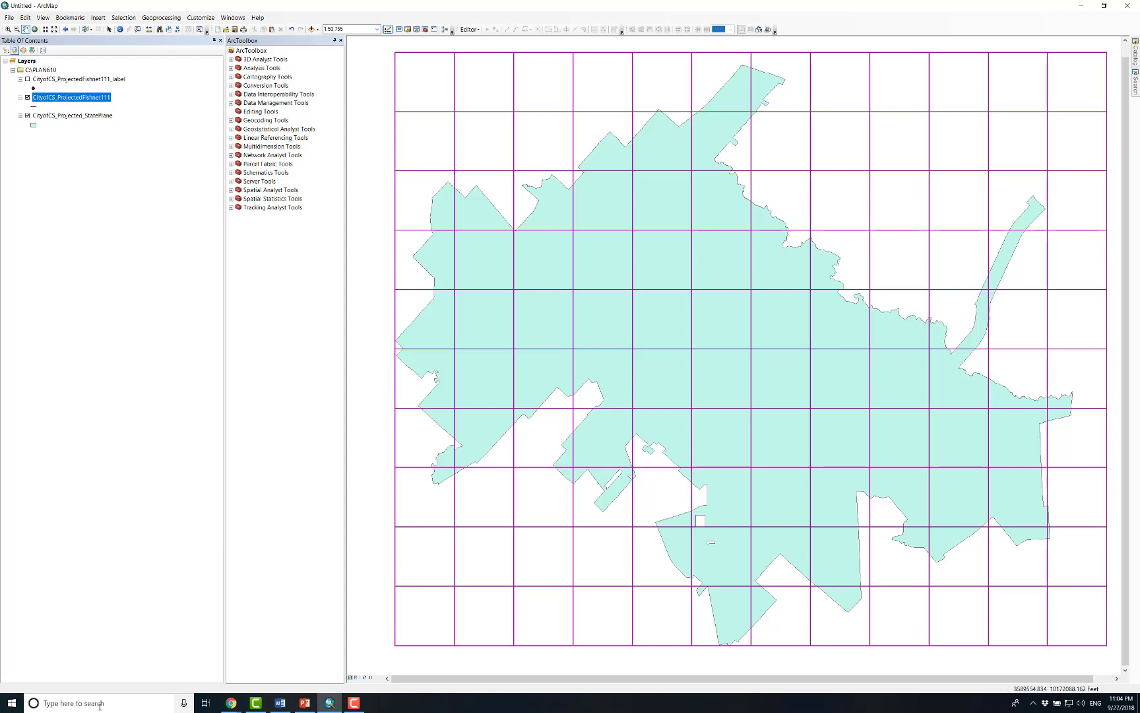
Search the computer for "google" and launch Google Earth Pro
left_click(99, 706)
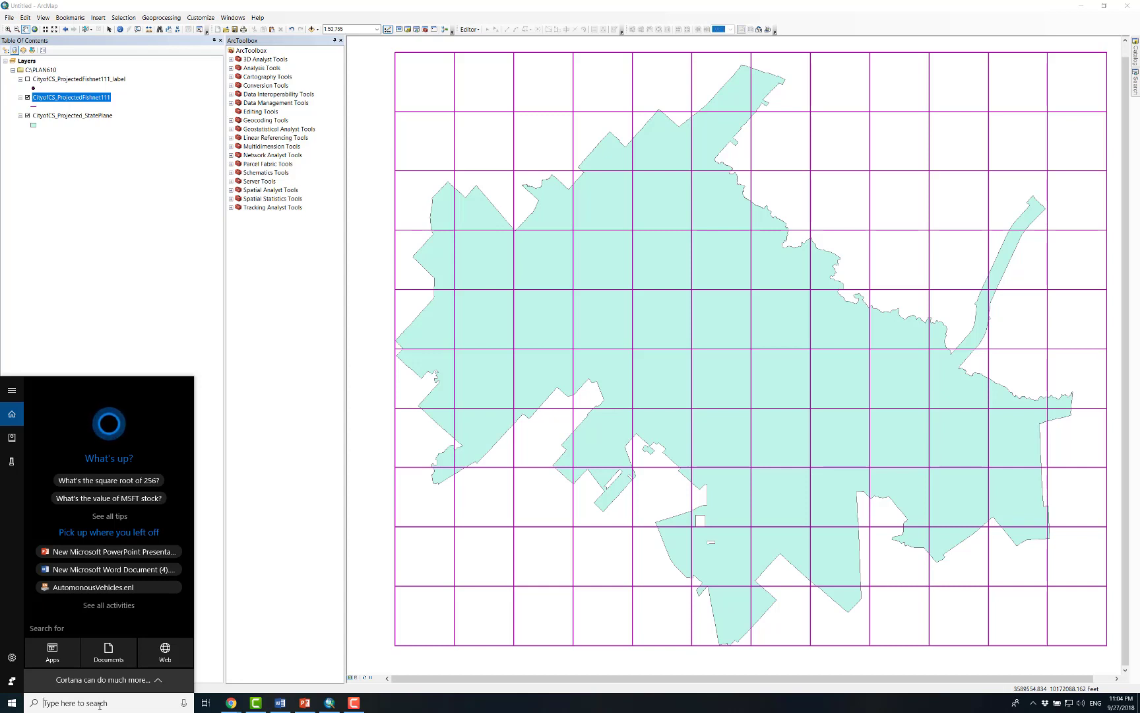
type("google")
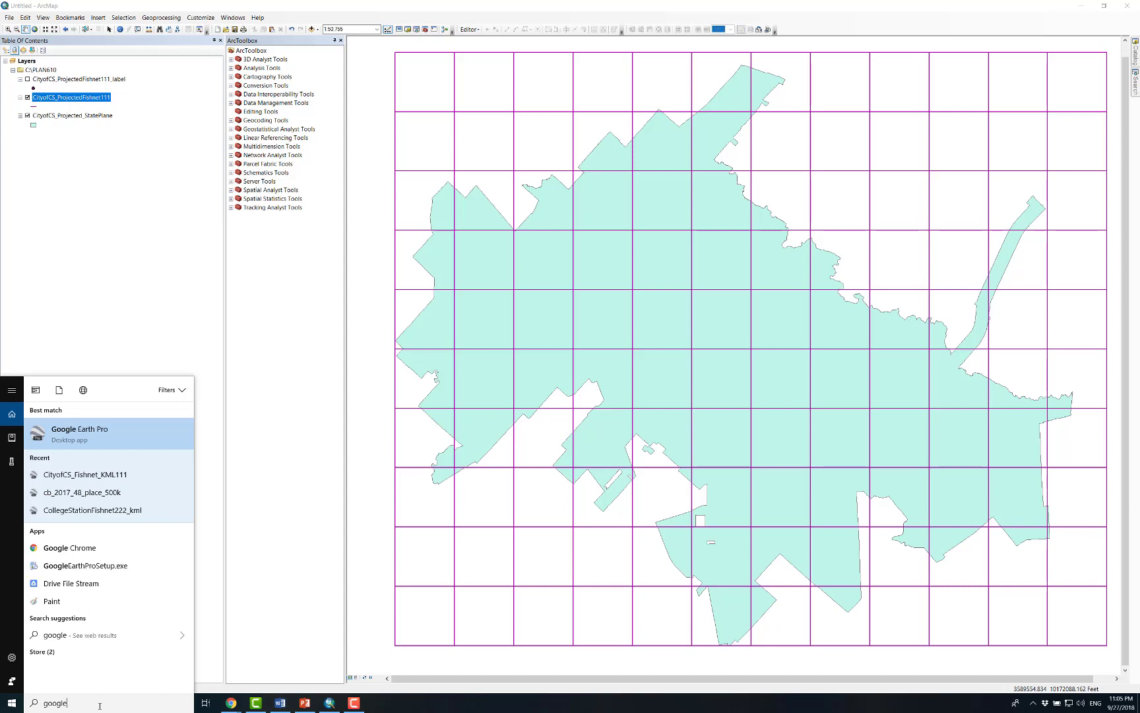
left_click(112, 436)
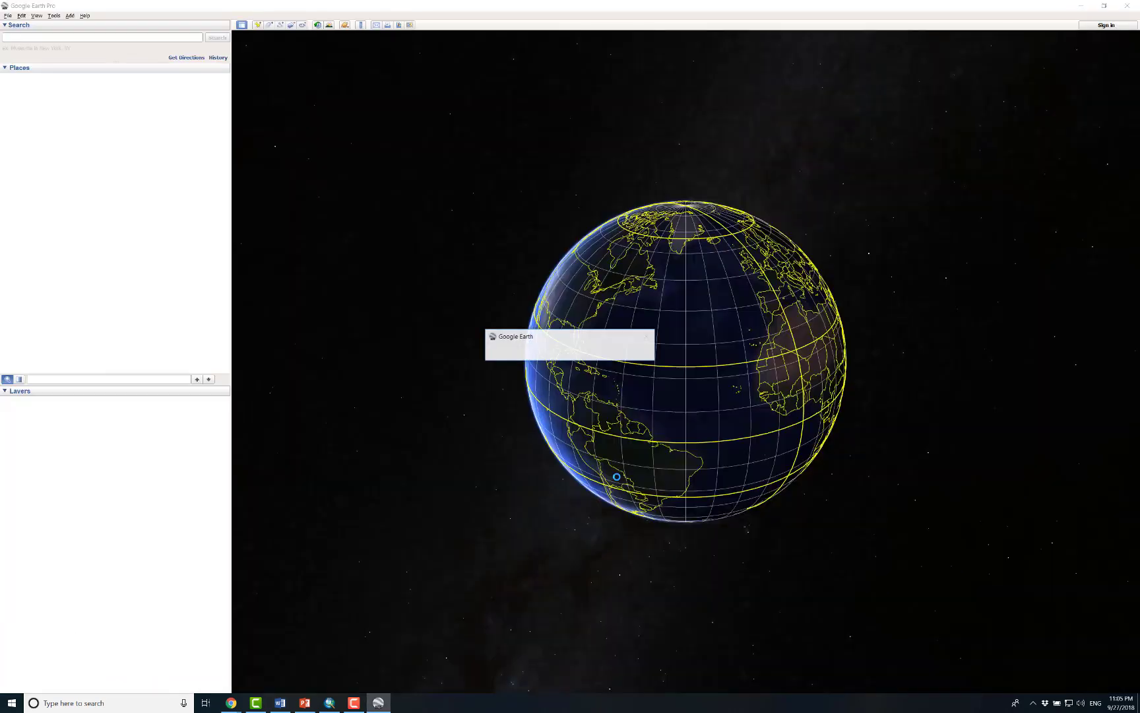
Open CityofCS_Projected_Fishnet111KML from the PLAN610 folder, showing all file types
left_click(10, 16)
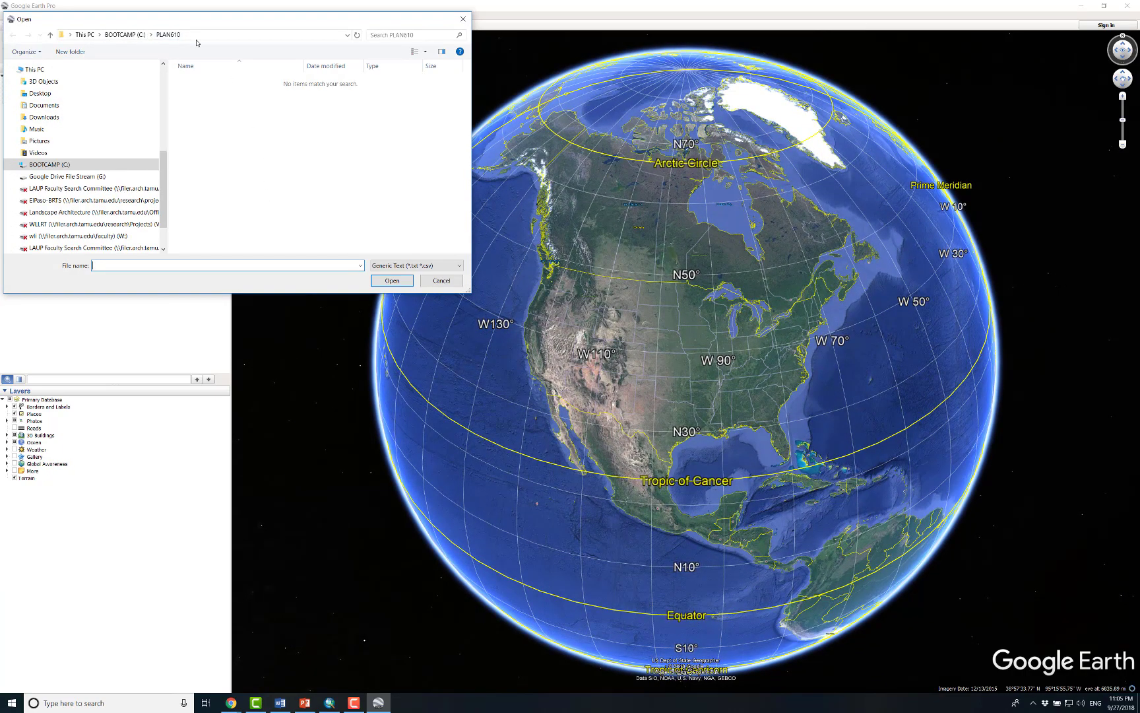
left_click(388, 267)
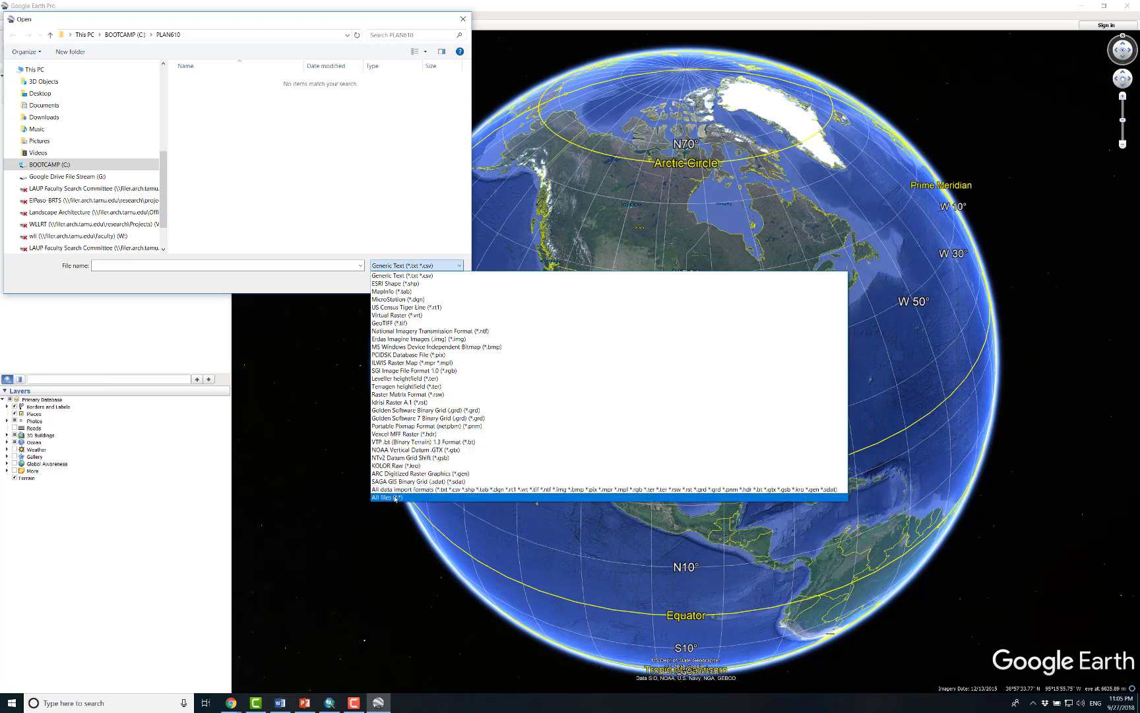
left_click(394, 498)
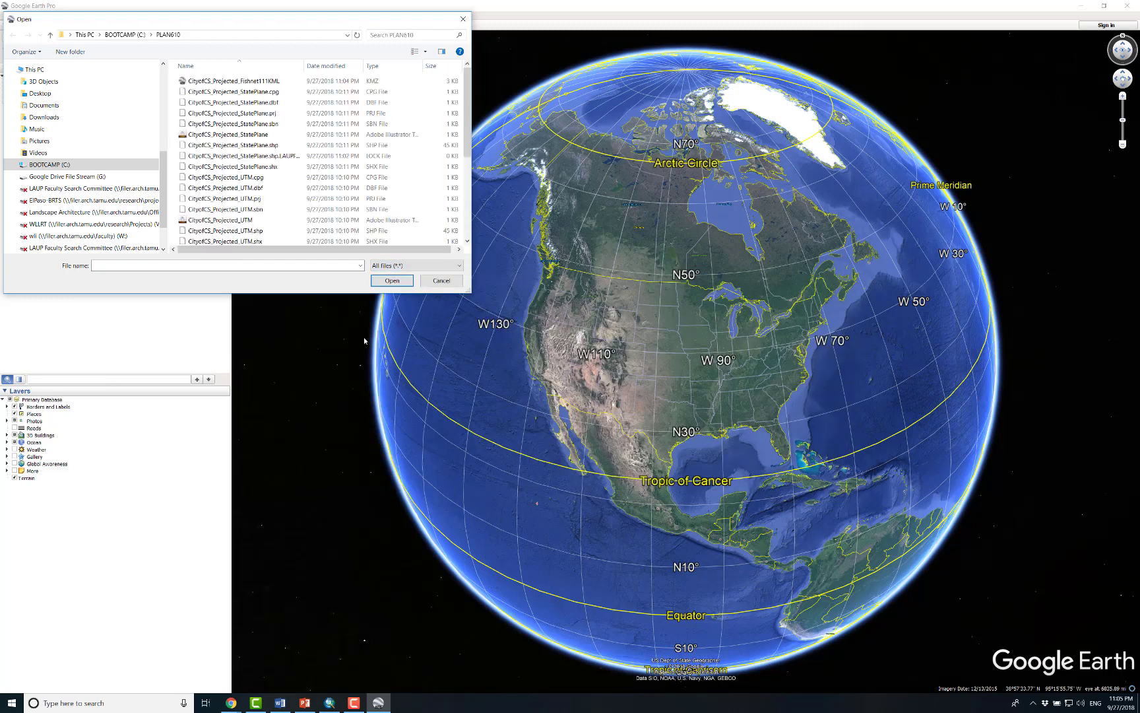
scroll(467, 114, "down", 1)
left_click_drag(467, 114, 473, 66)
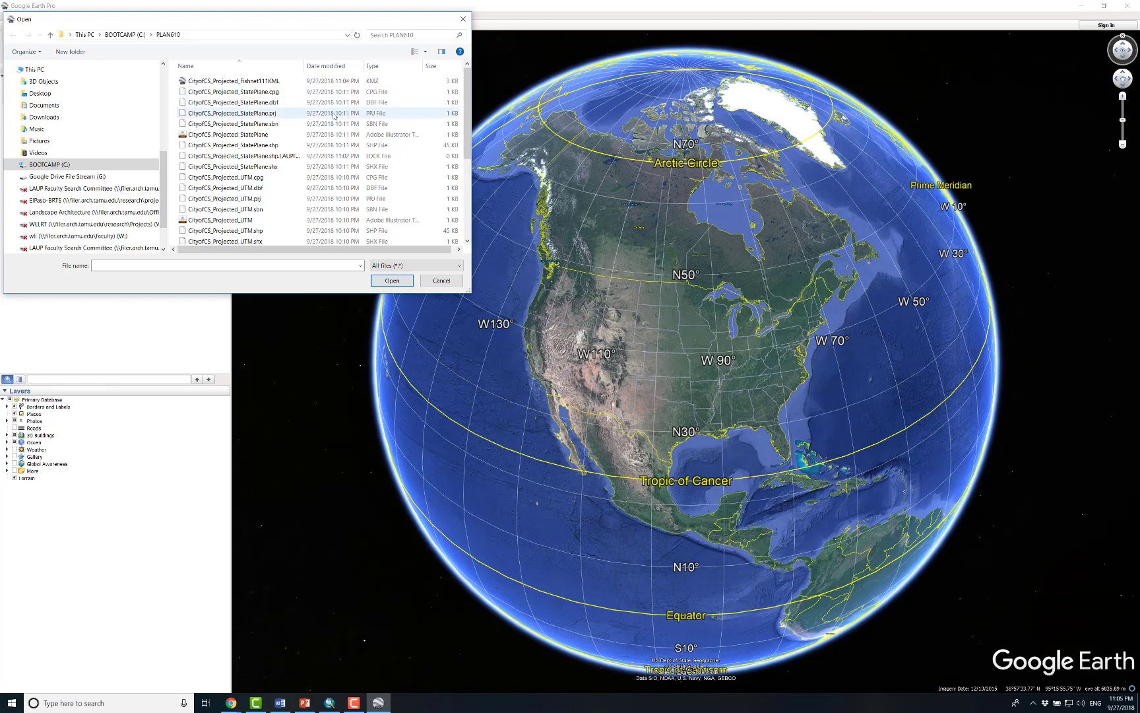
left_click(262, 81)
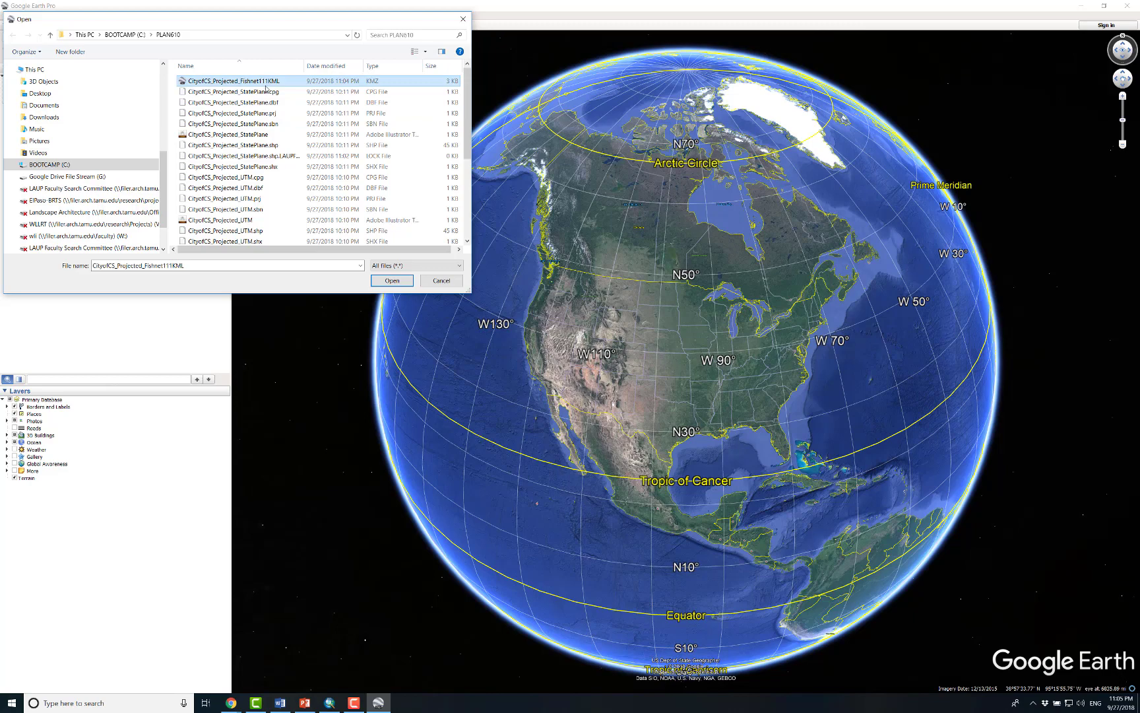
left_click(390, 280)
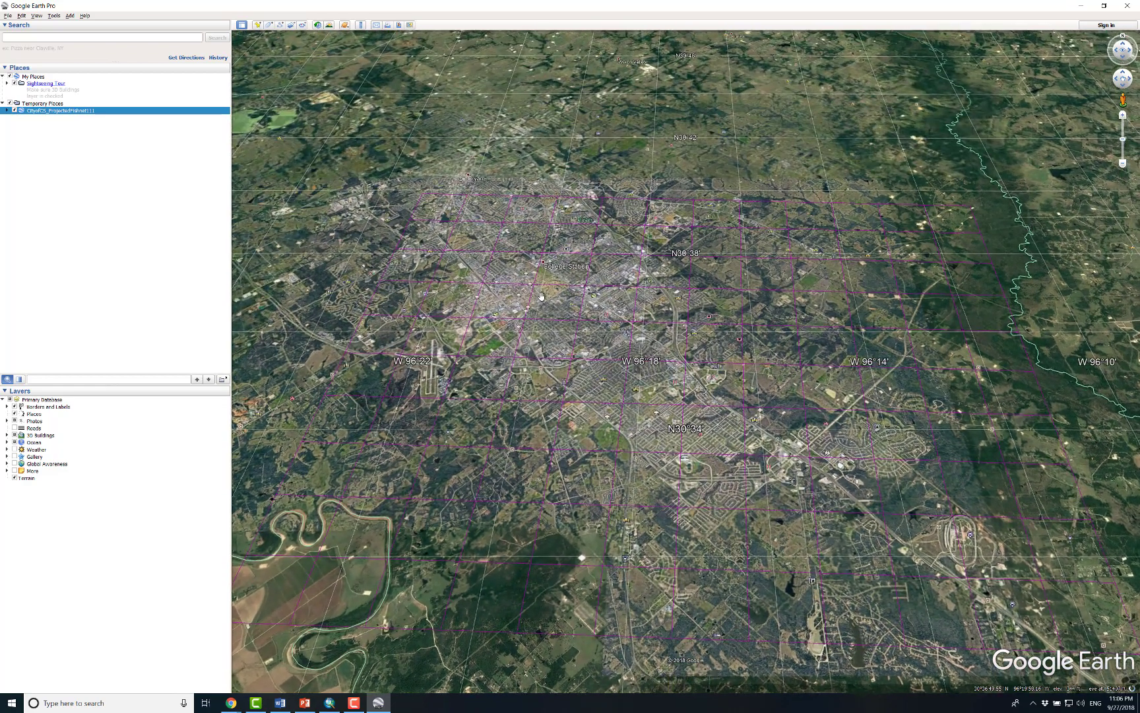
Set the line width of the imported CityofCS_ProjectedFishnet111 folder to 5
right_click(89, 110)
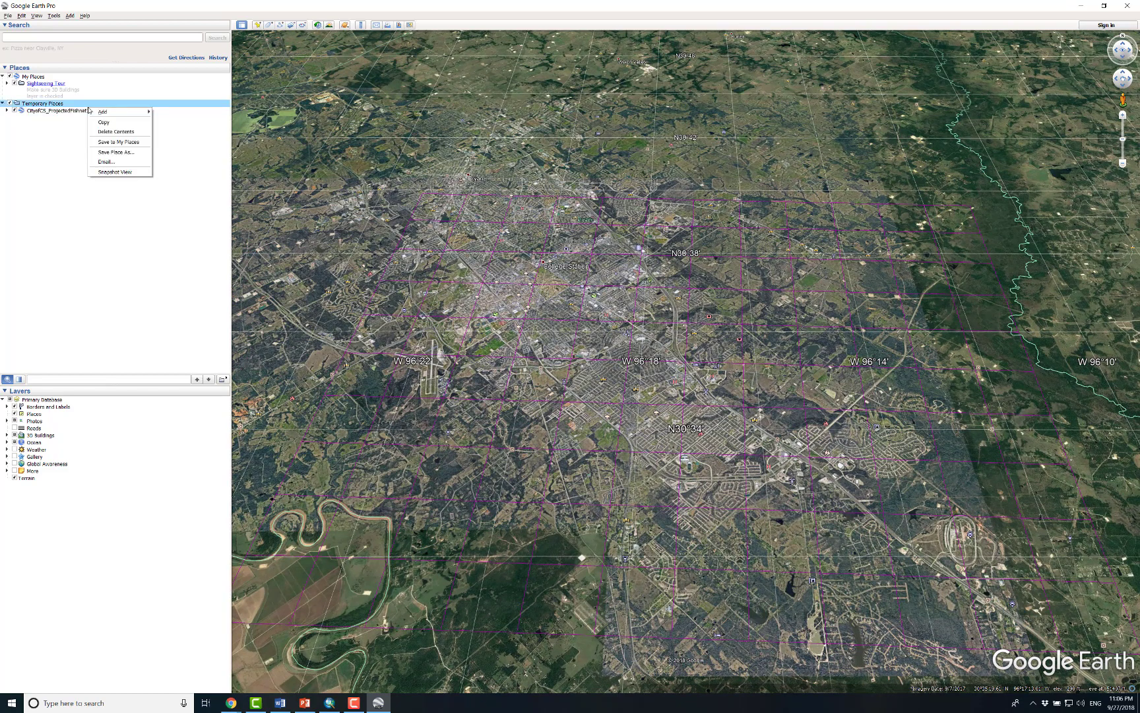
left_click(84, 115)
right_click(84, 115)
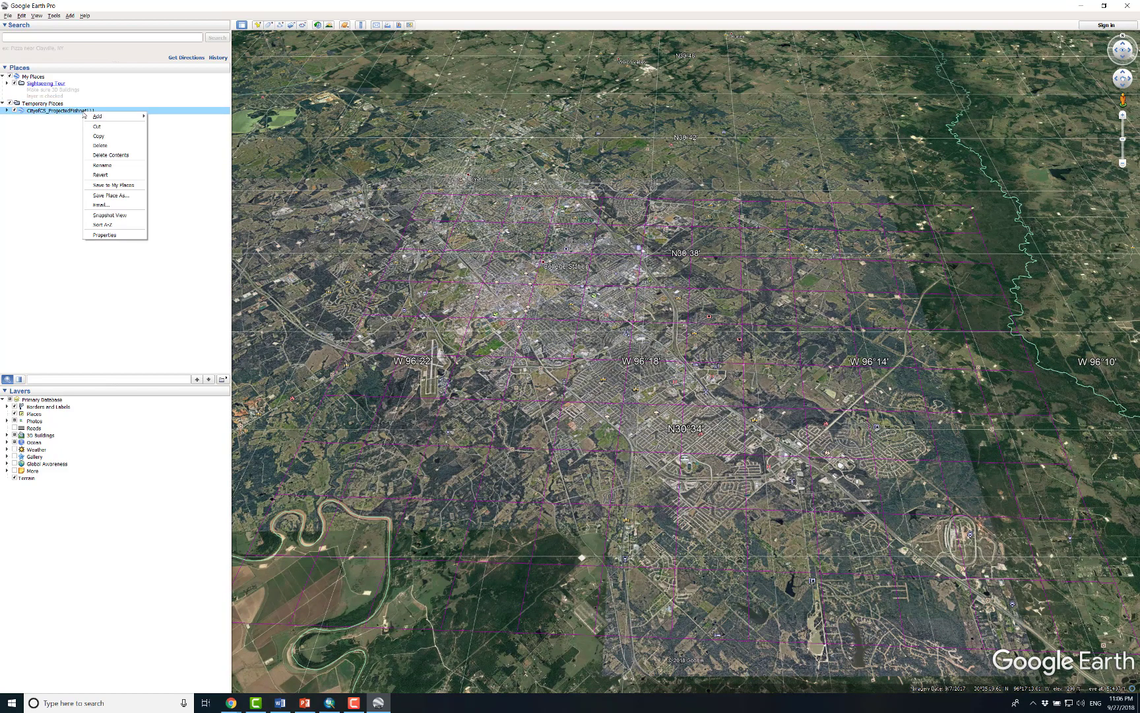
left_click(111, 235)
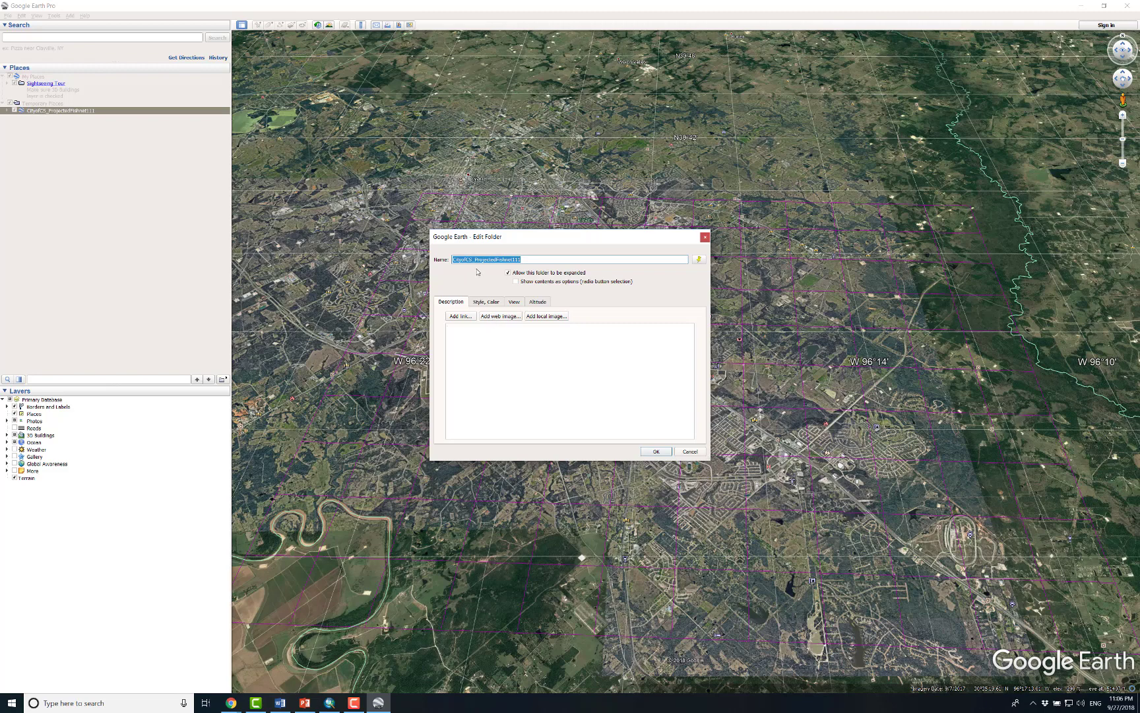
left_click(483, 304)
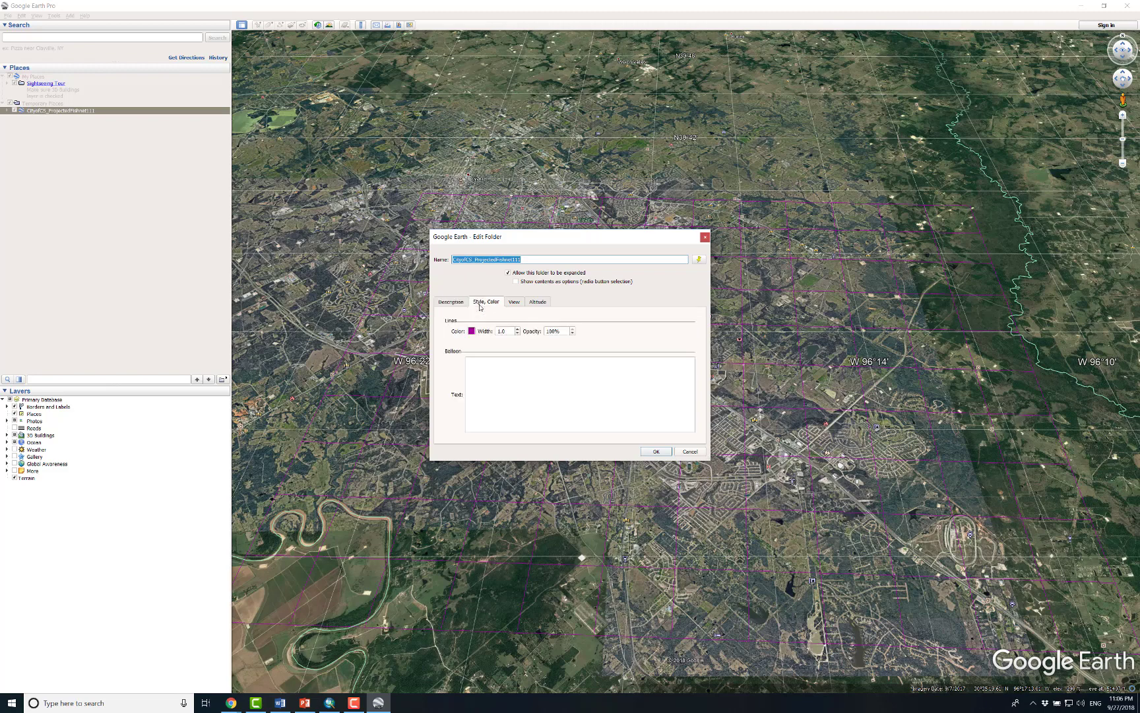
double_click(510, 330)
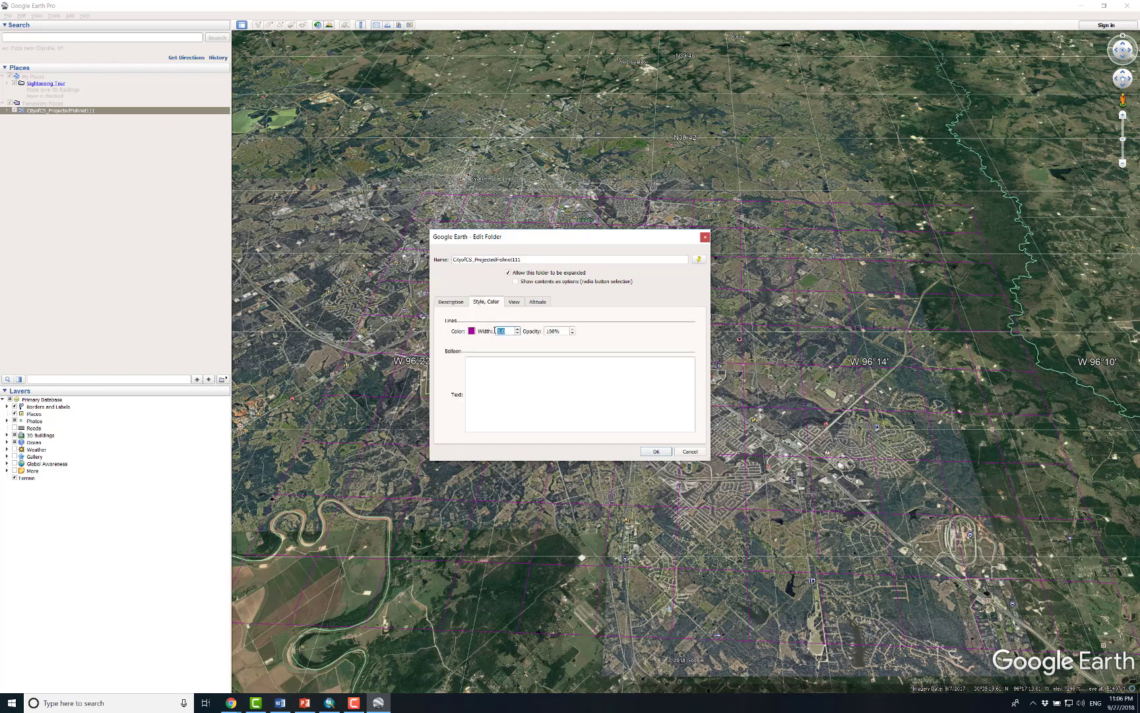
type("5")
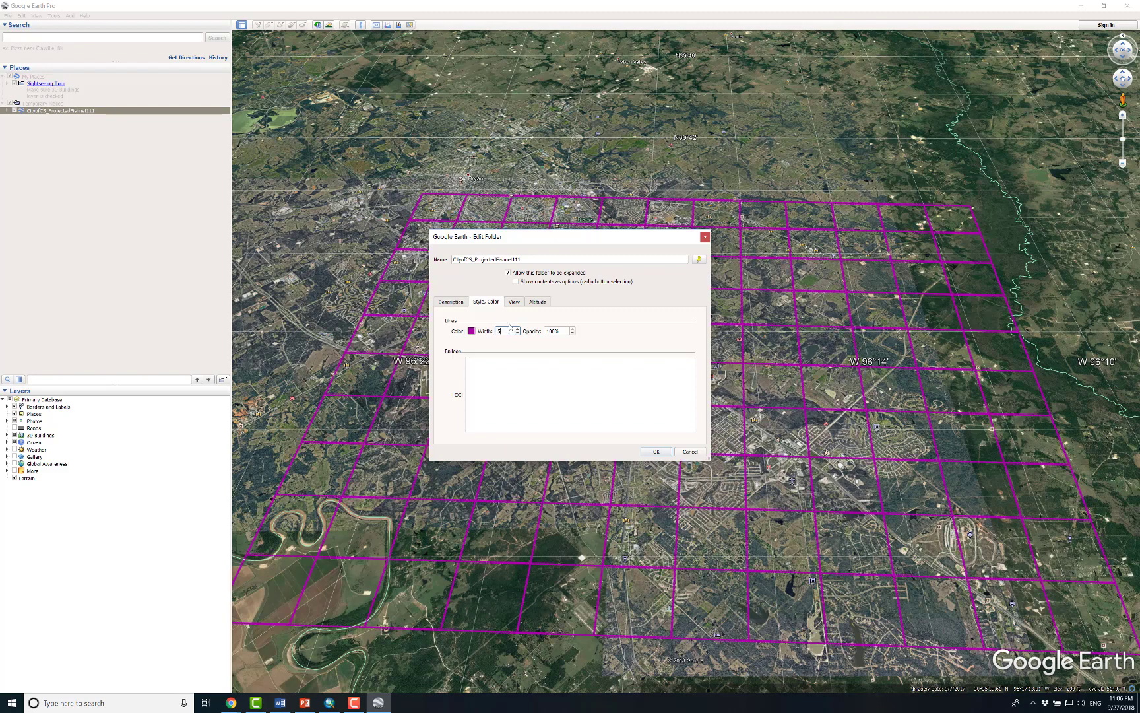
left_click(656, 451)
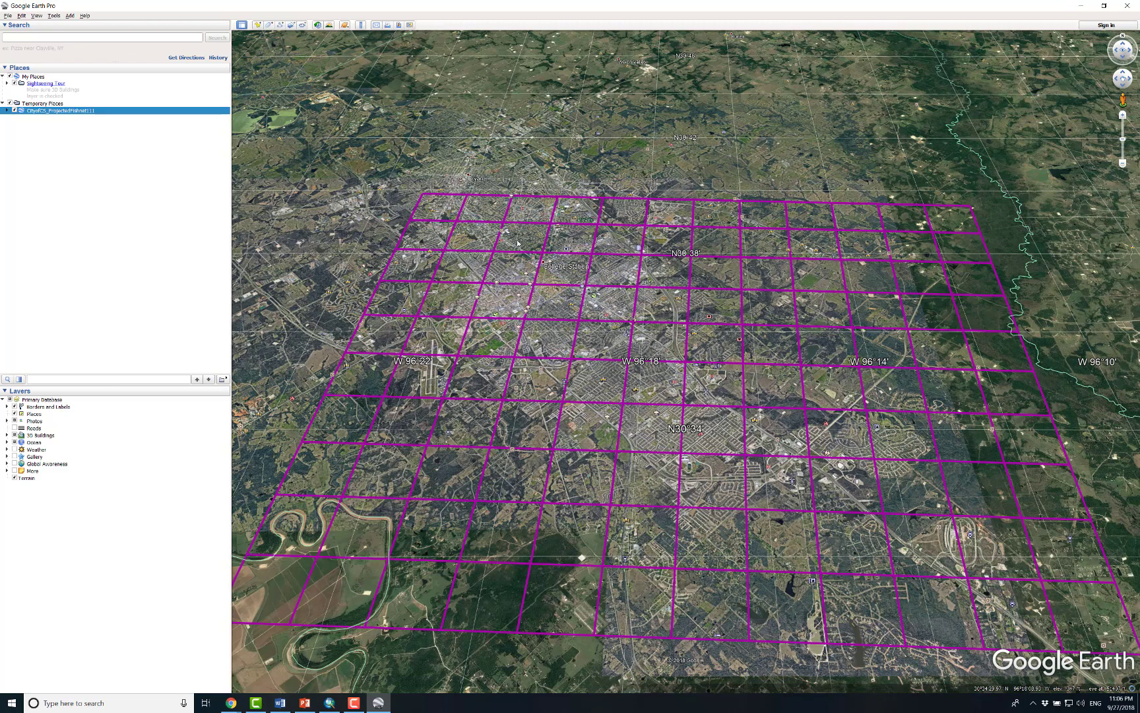
Measure the width and height of one fishnet cell in miles with the Ruler
left_click(362, 26)
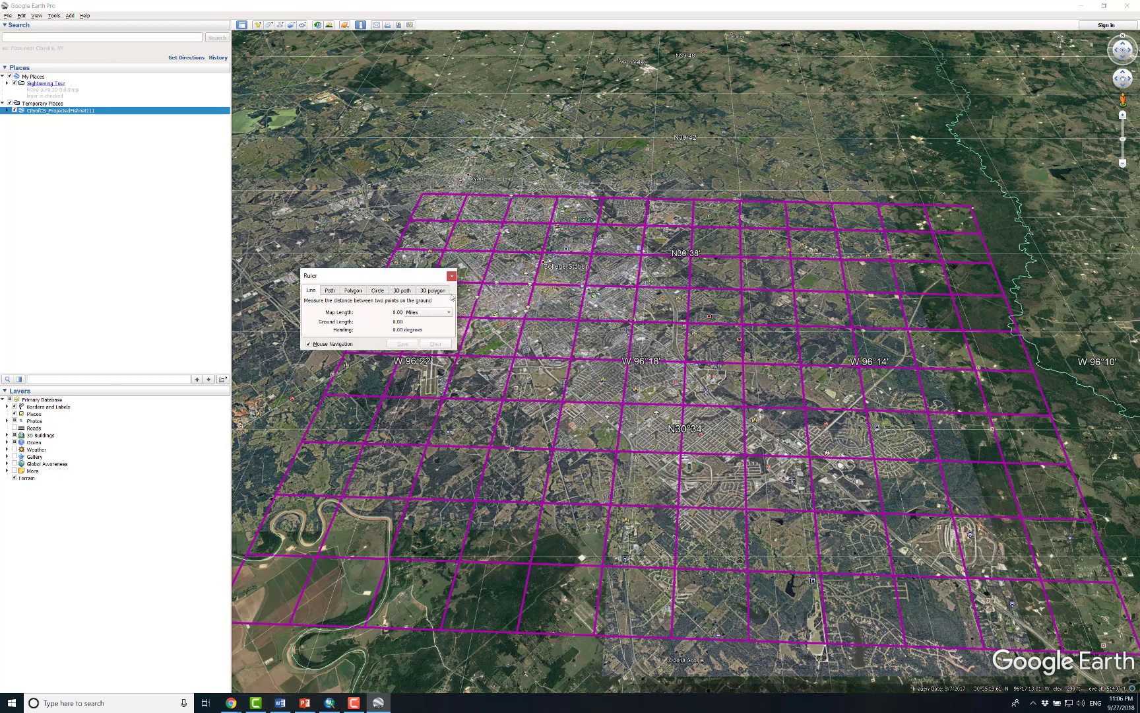
left_click(570, 357)
left_click(628, 360)
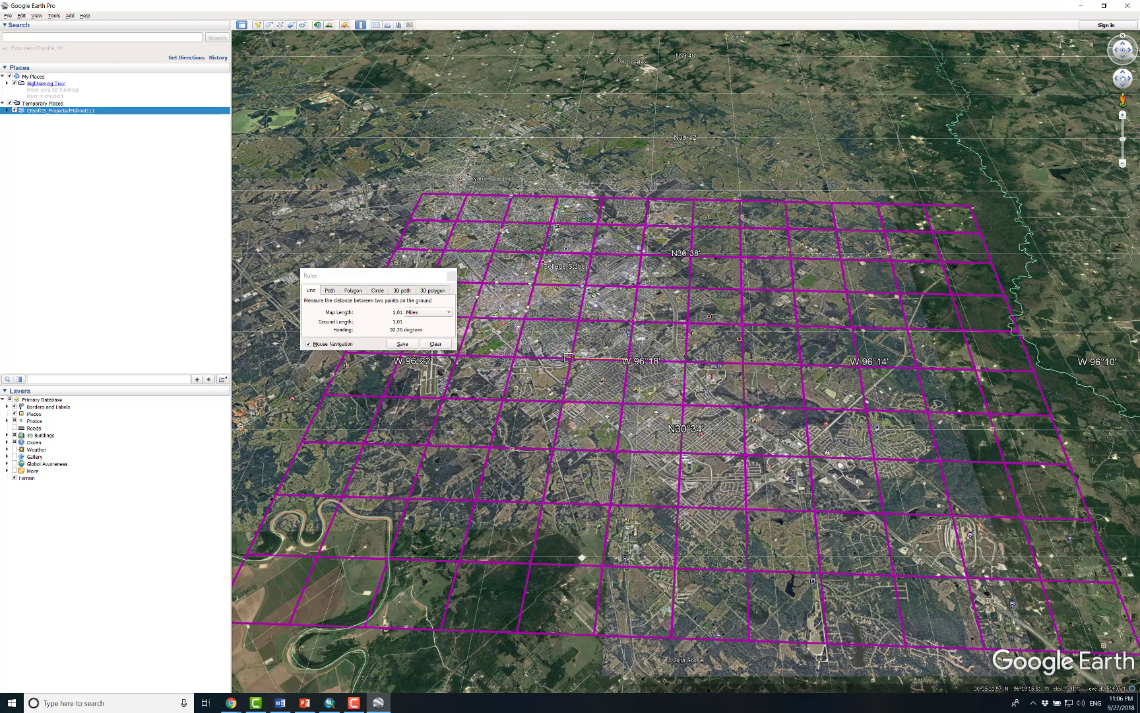
left_click(578, 318)
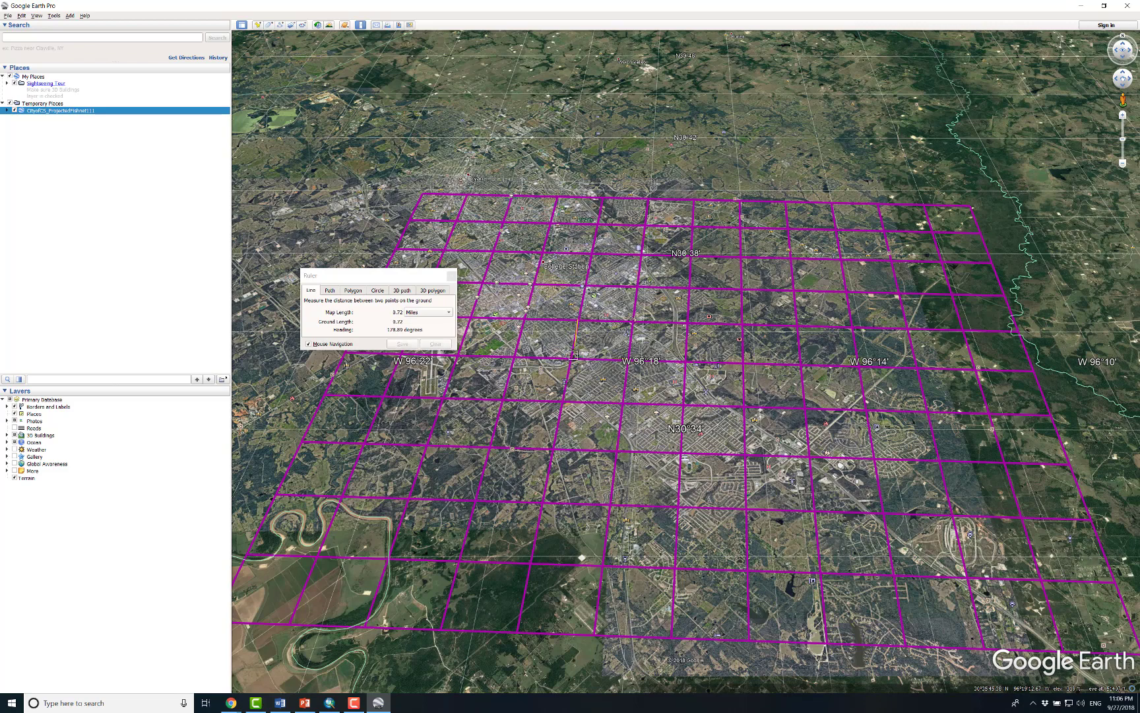
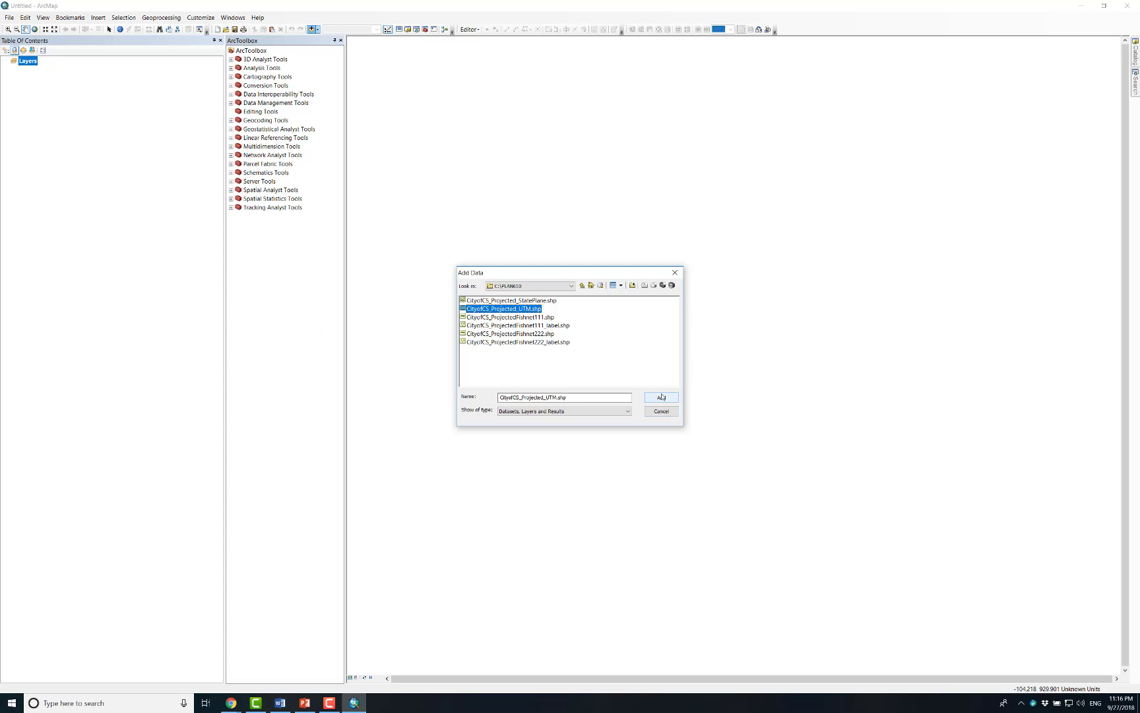
In ArcMap, add CityofCS_Projected_UTM.shp to the empty map and check the layer's projected coordinate system and linear unit
left_click(661, 396)
left_click(660, 398)
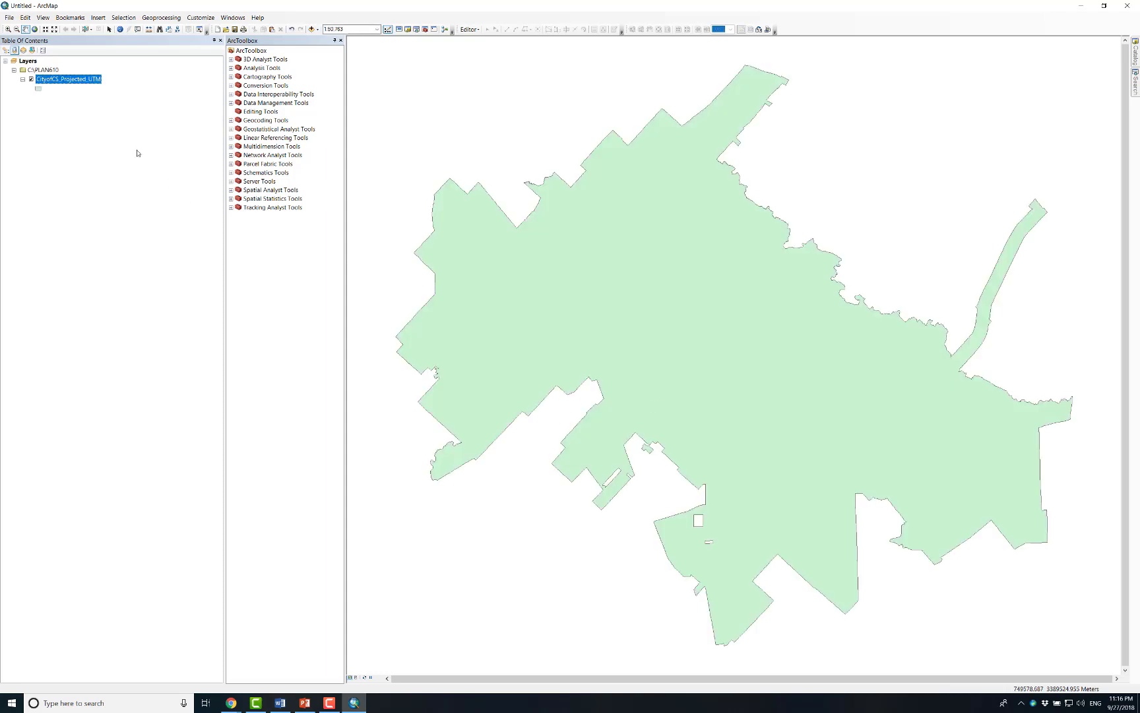
right_click(93, 81)
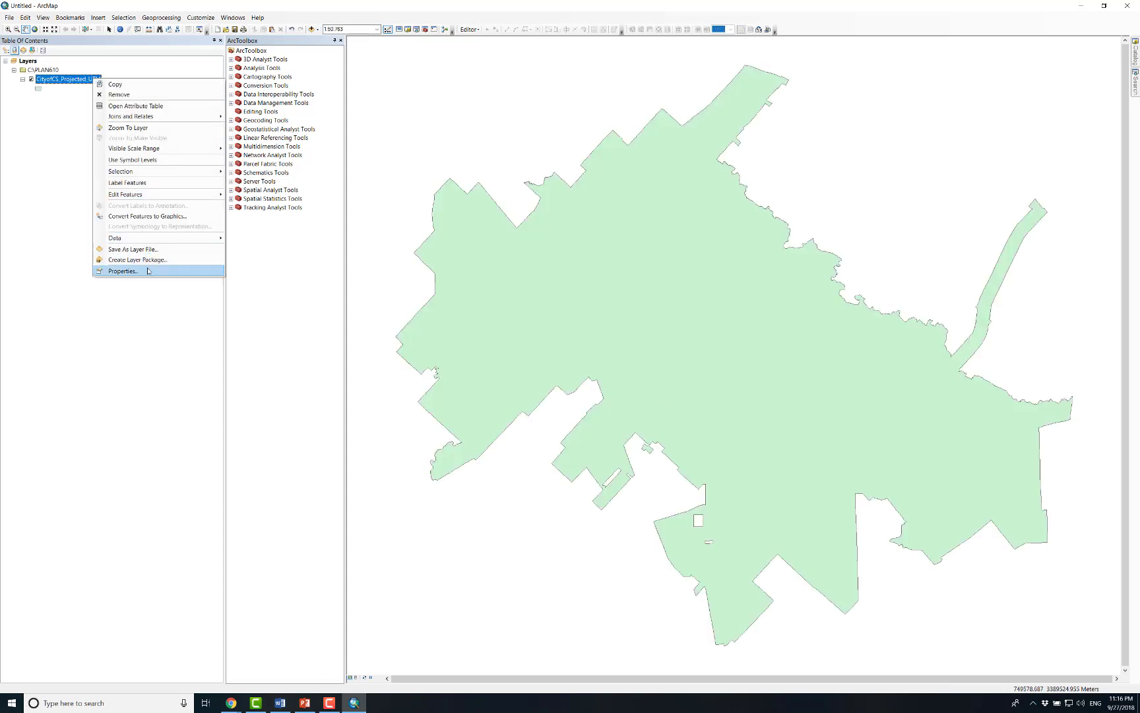
left_click(148, 271)
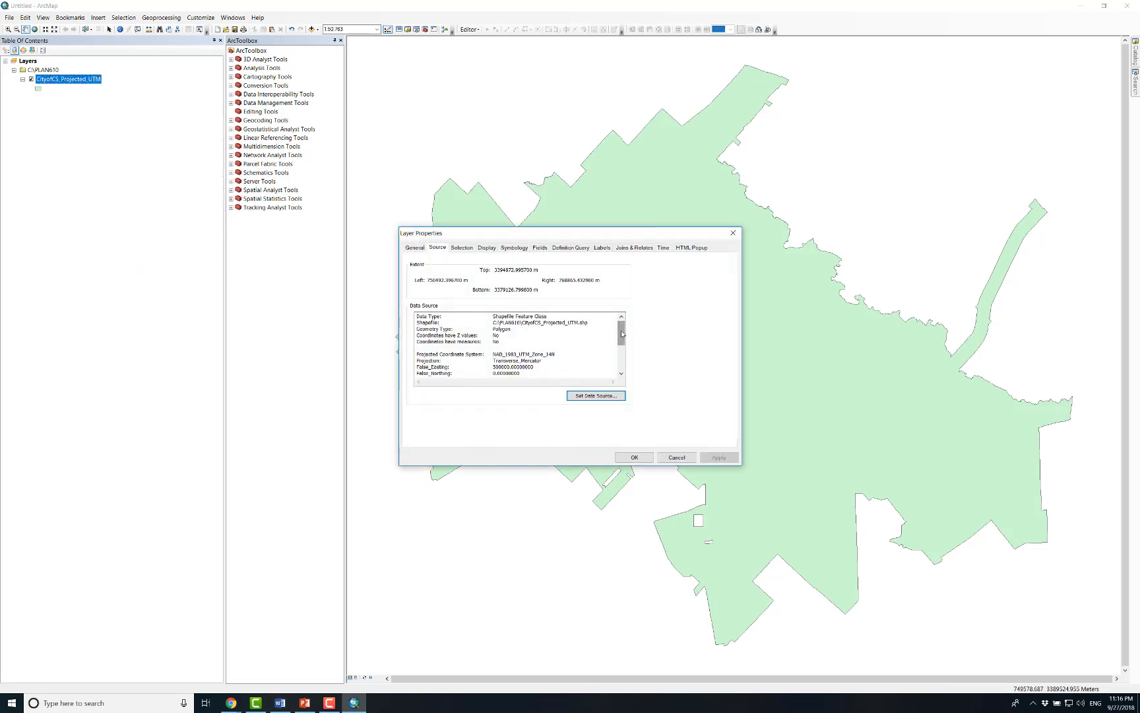
left_click_drag(622, 333, 621, 350)
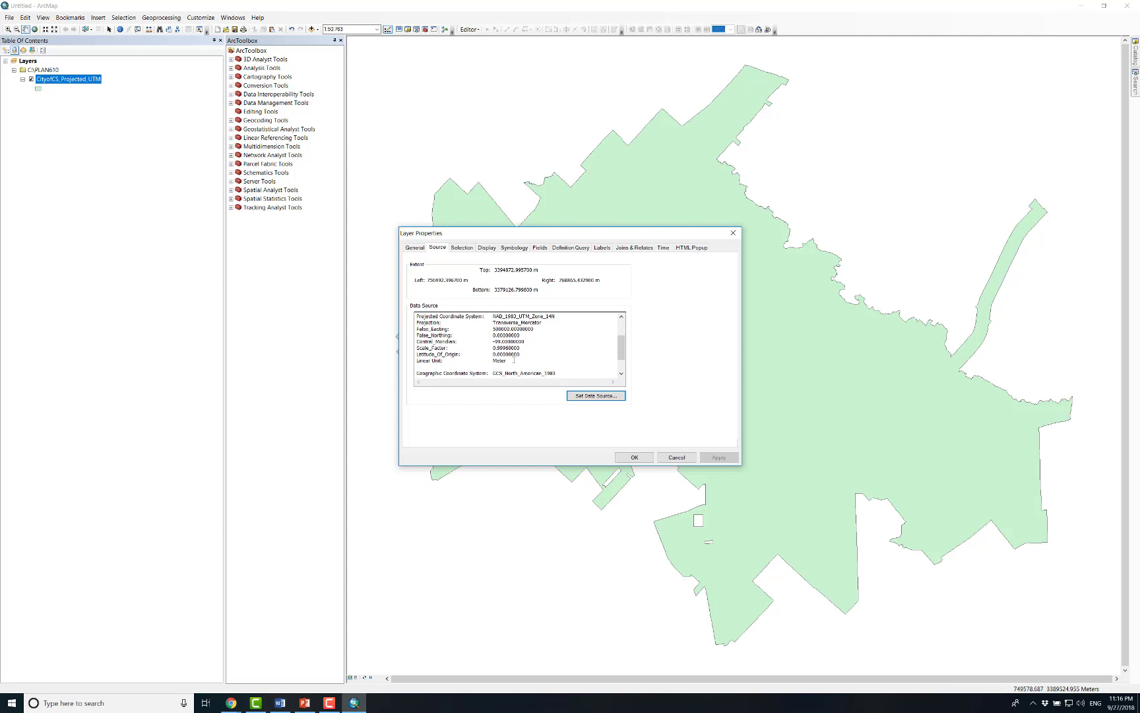
left_click(675, 460)
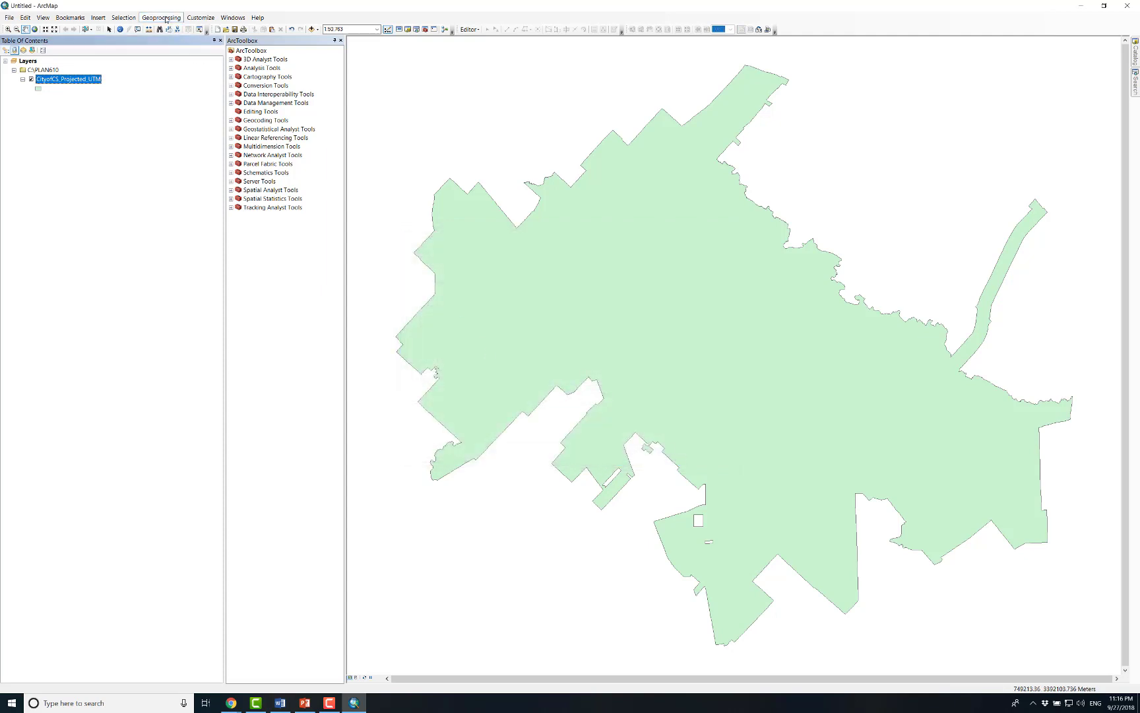
Search the geoprocessing tools for "fishnet" and open Create Fishnet
left_click(166, 19)
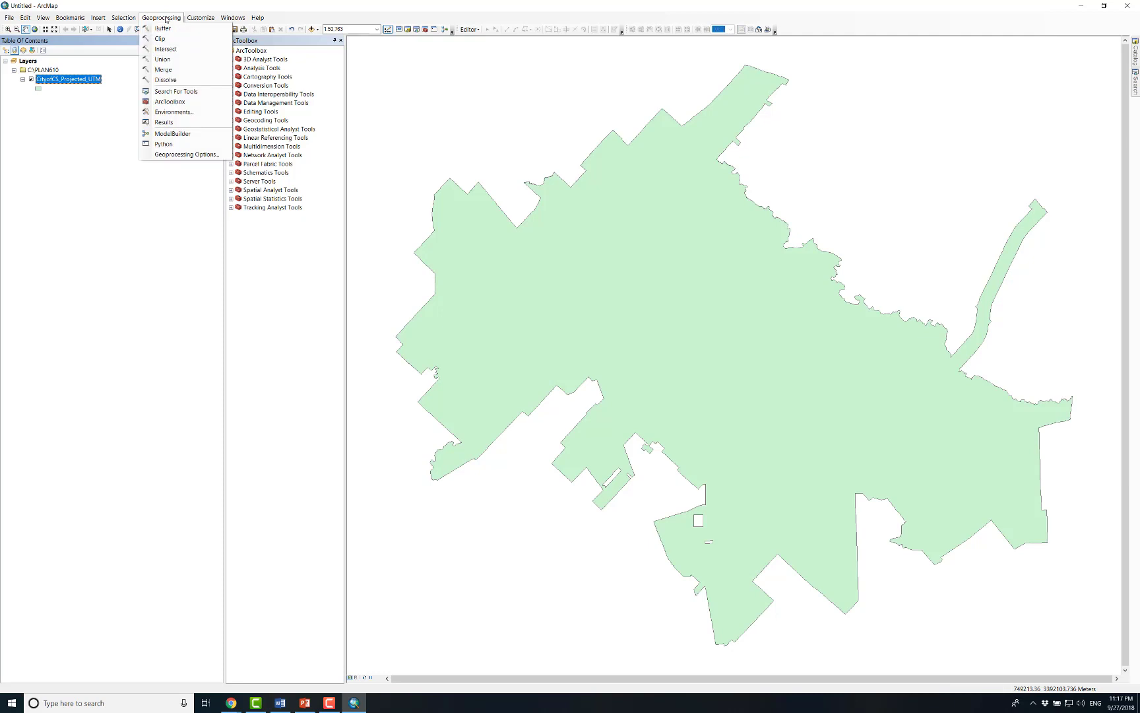
left_click(181, 92)
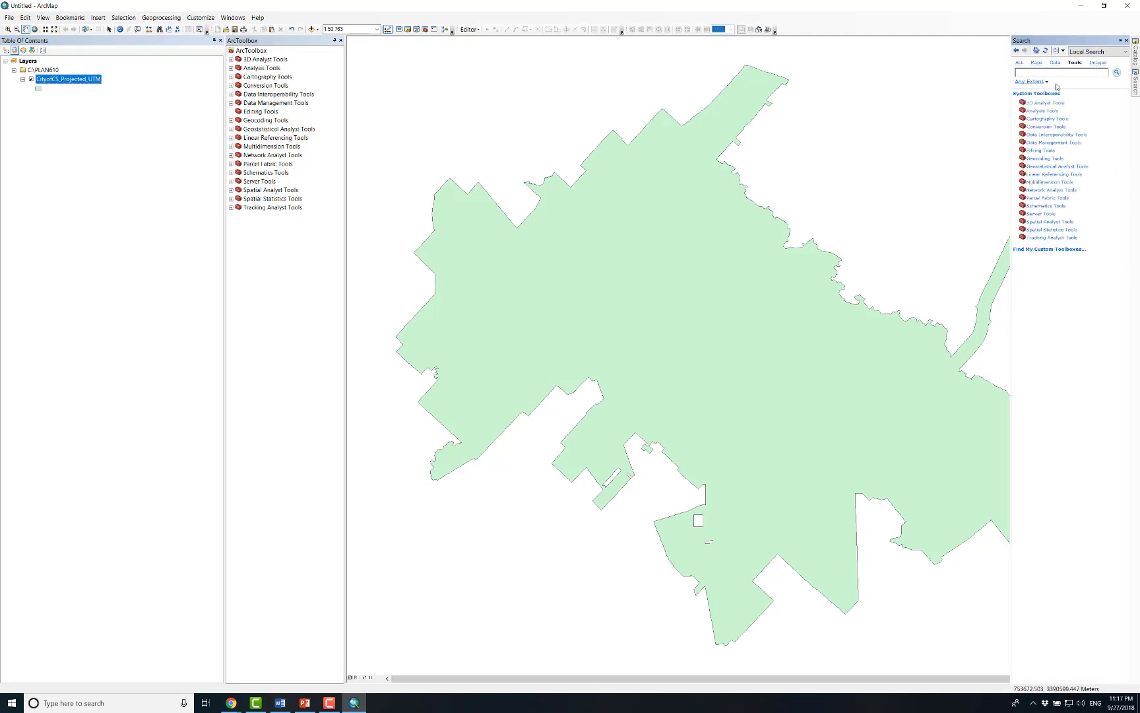
type("fishnet")
key("Return")
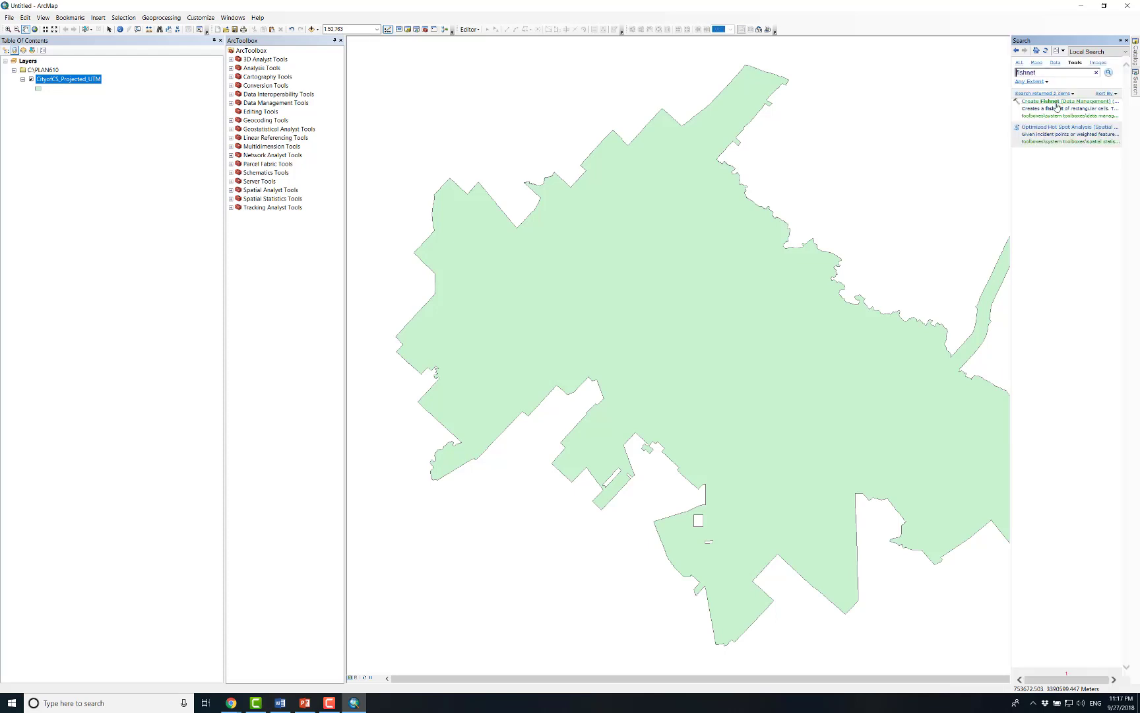
left_click(1056, 105)
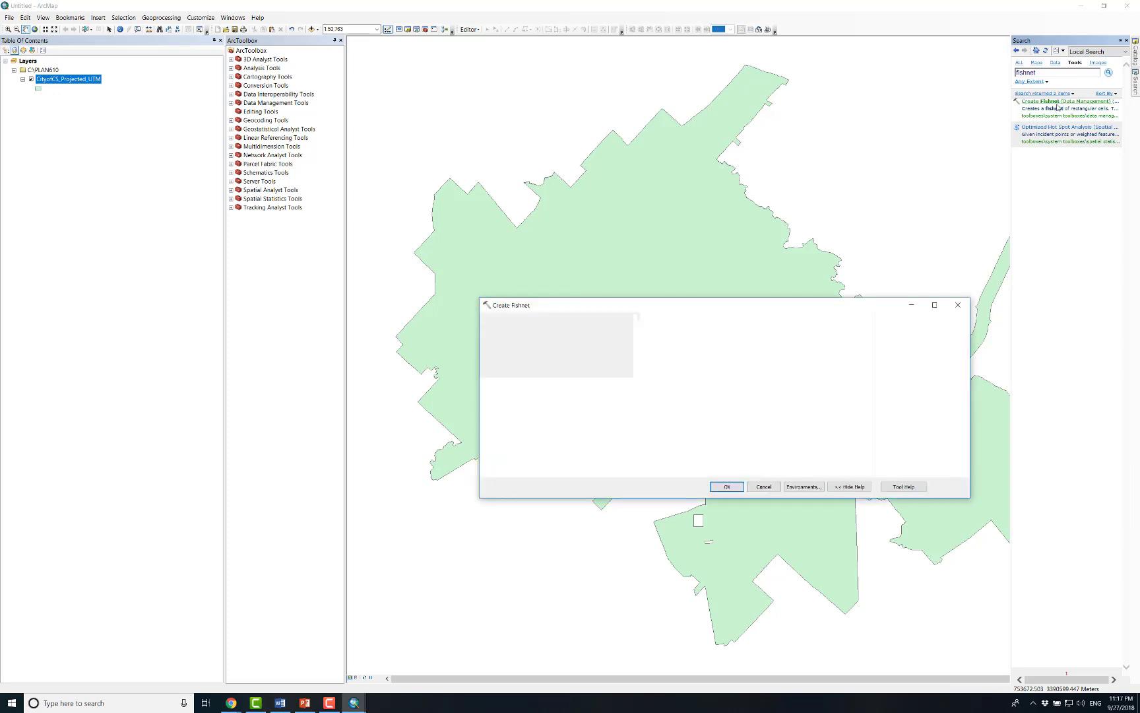
Set the output feature class to CityofCS_ProjectedFishnet222.shp in the PLAN610 folder
left_click(856, 332)
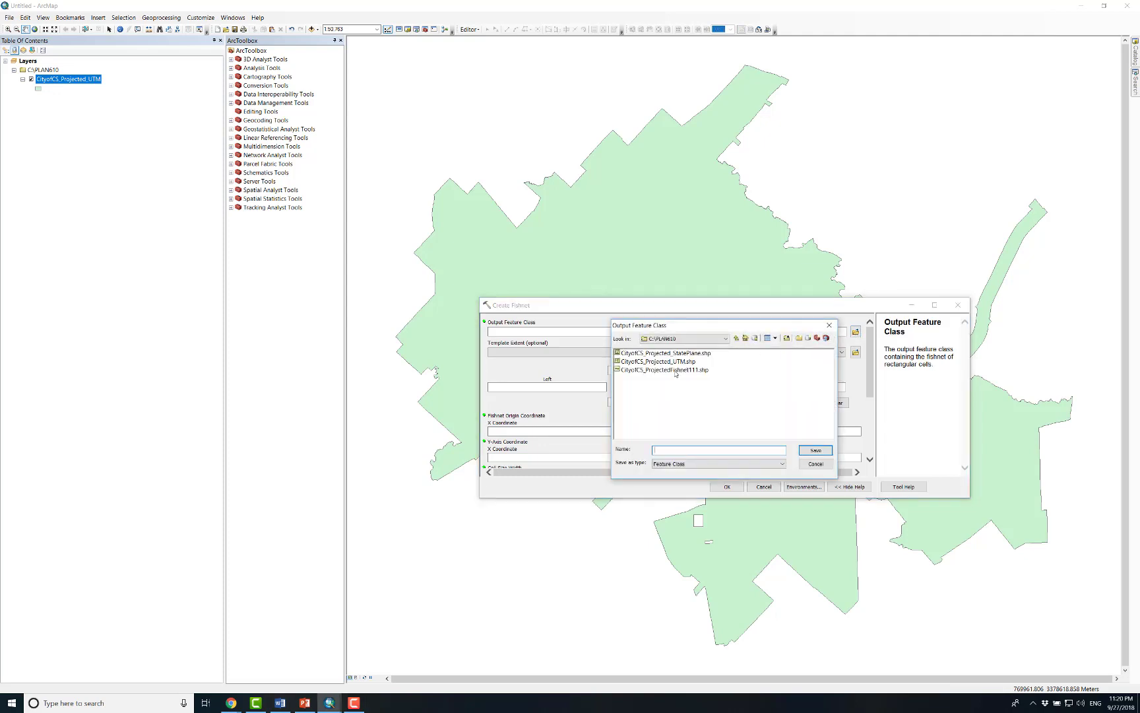
left_click(674, 370)
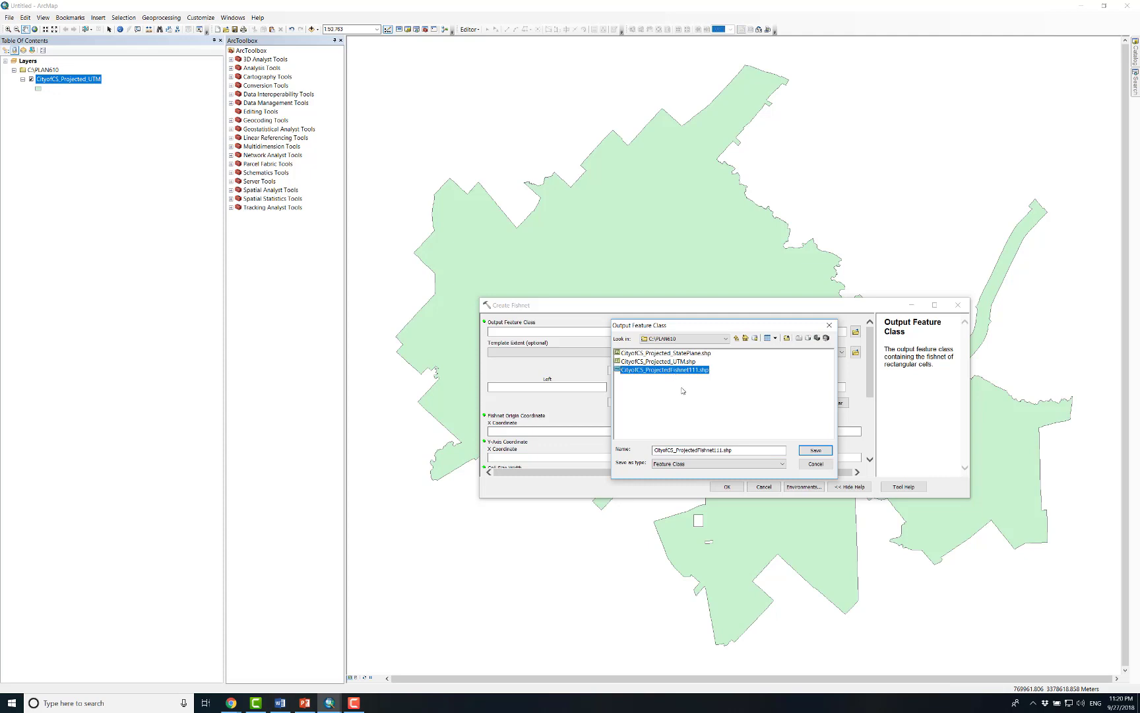
left_click(722, 451)
key("BackSpace")
key("BackSpace")
key("BackSpace")
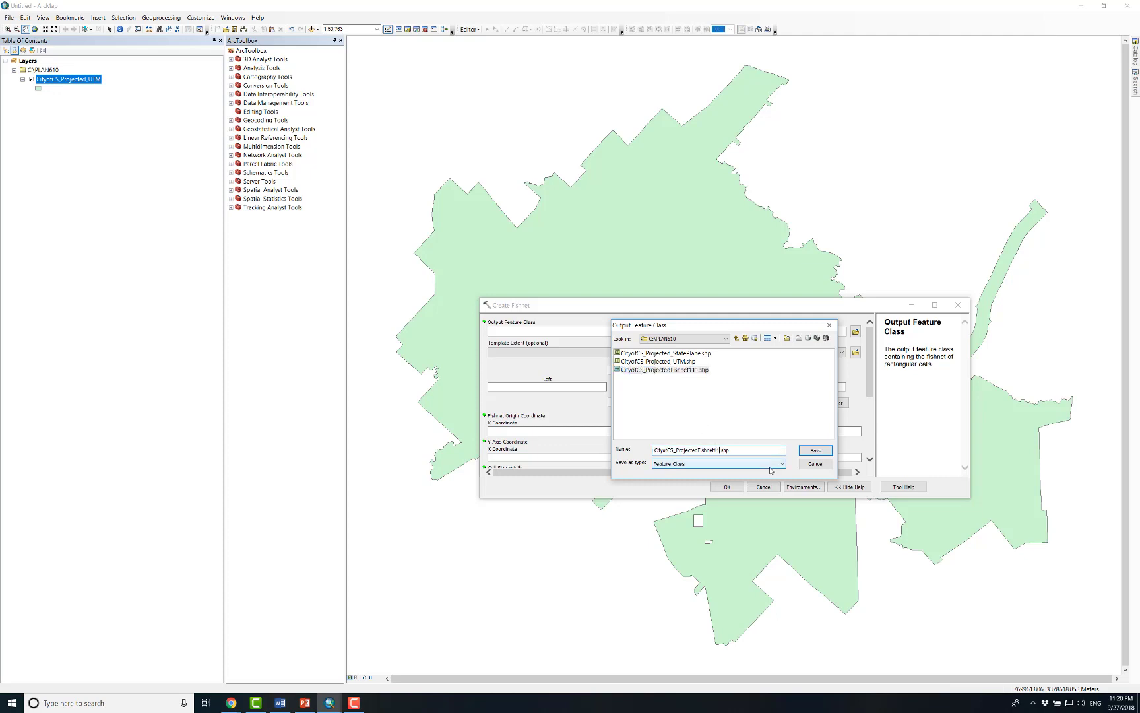
type("222")
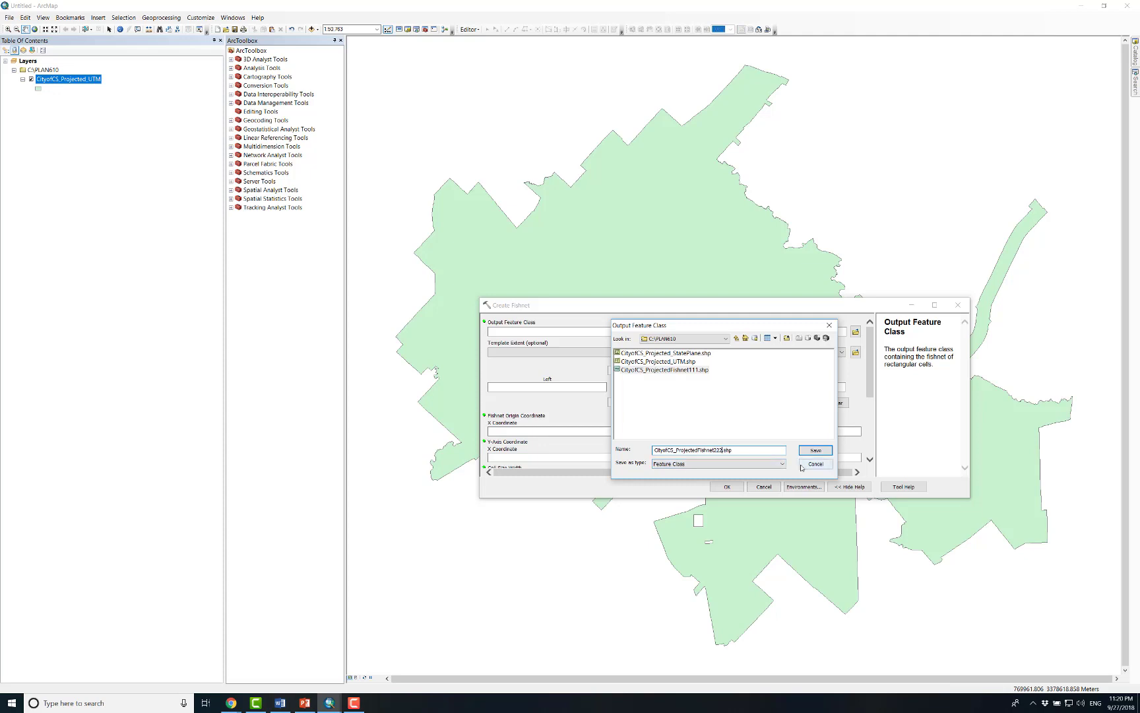
left_click(809, 451)
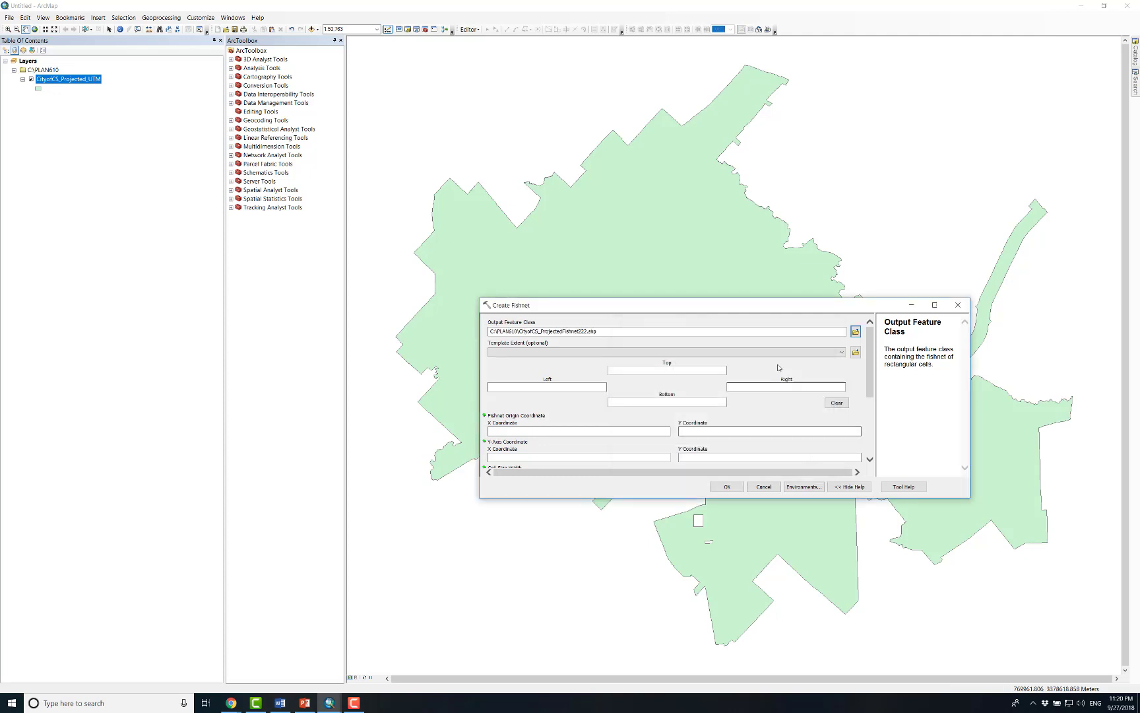
Set the fishnet's template extent to match the CityofCS_Projected_UTM layer and enlarge the Create Fishnet dialog
left_click(823, 356)
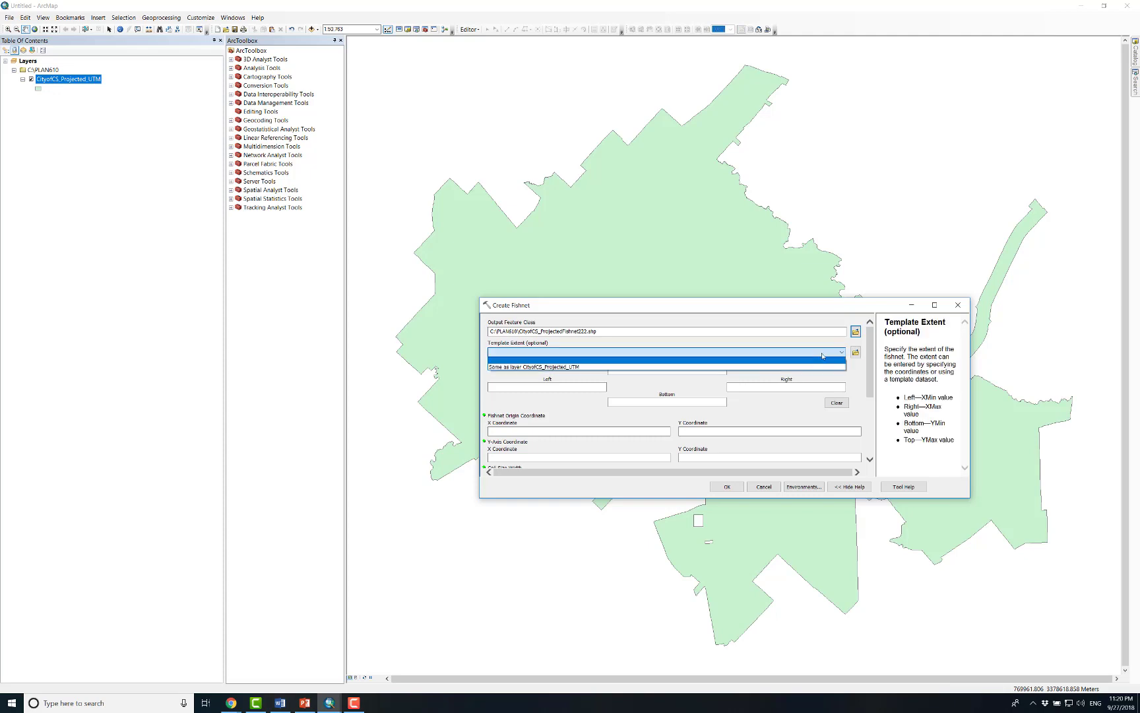
left_click(788, 368)
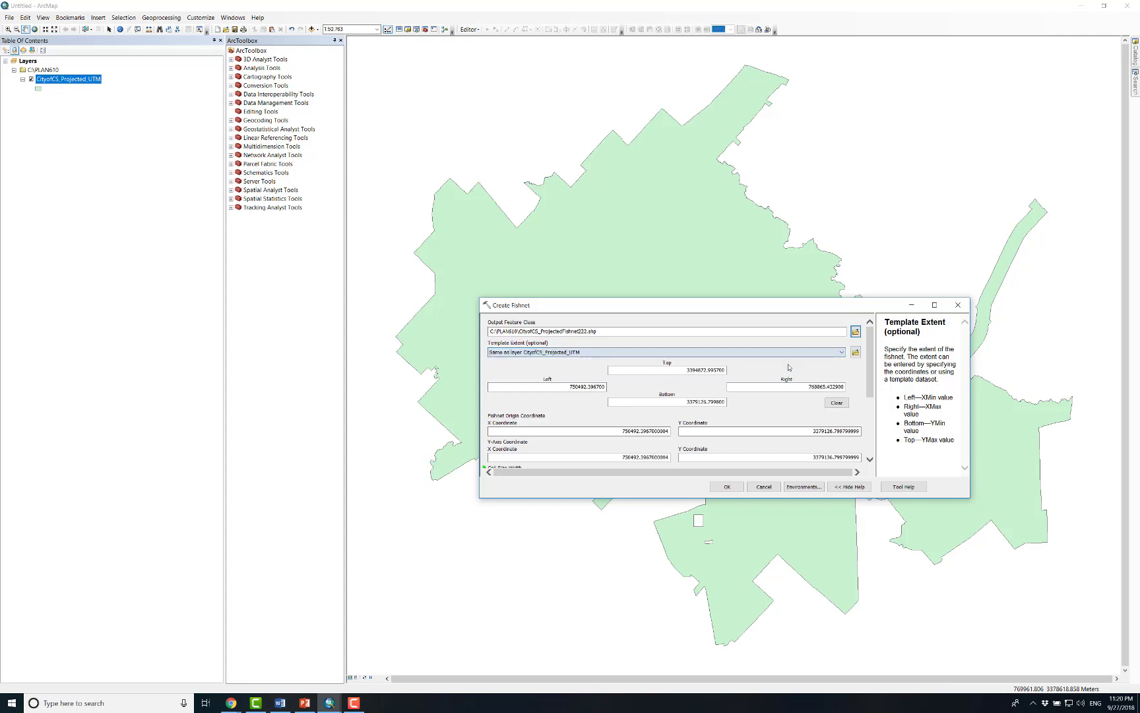
left_click(935, 305)
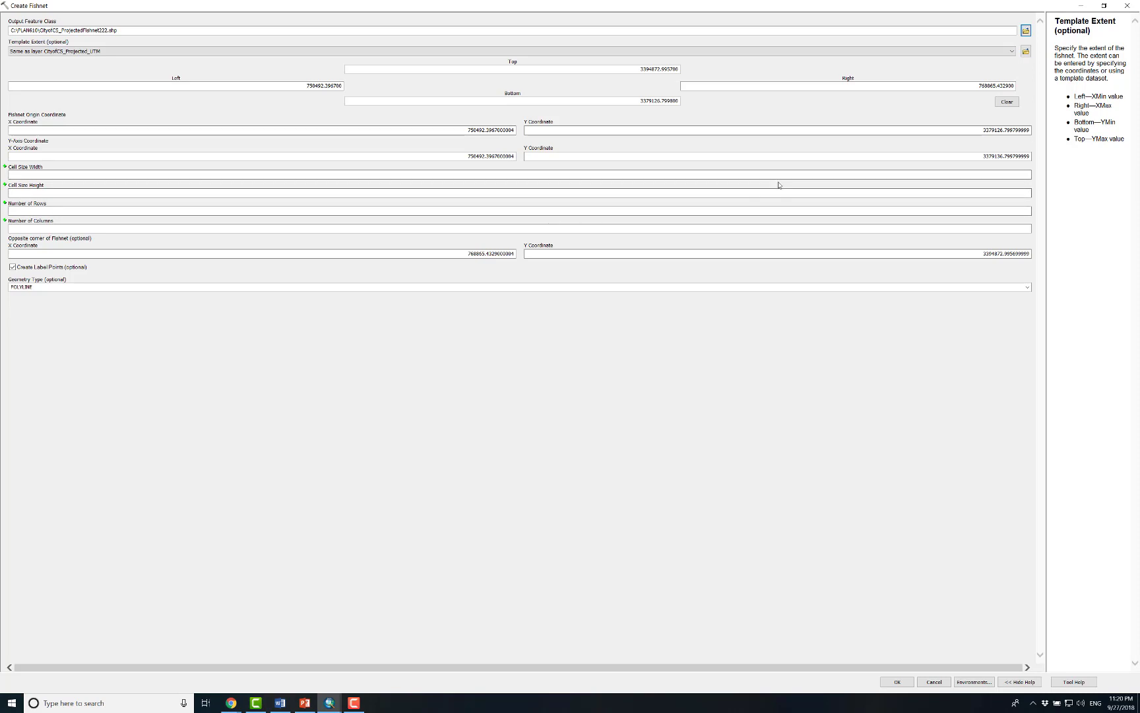
Set the fishnet's cell size width and height to 1609 and run Create Fishnet
left_click(908, 178)
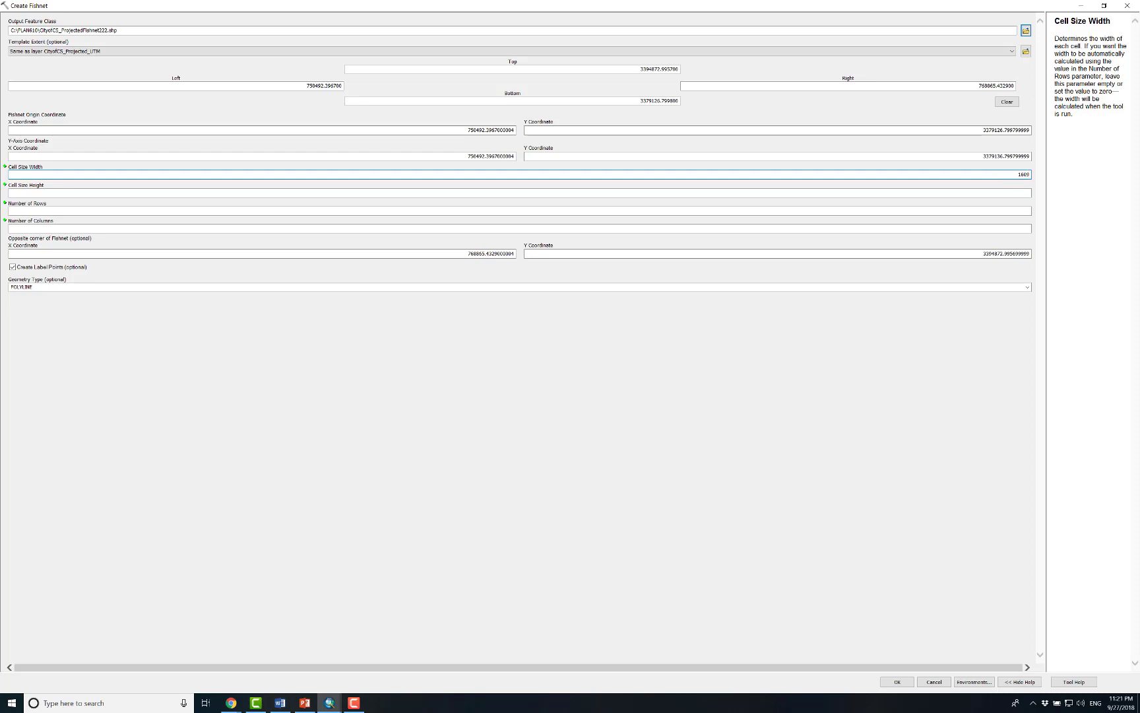
left_click(1030, 192)
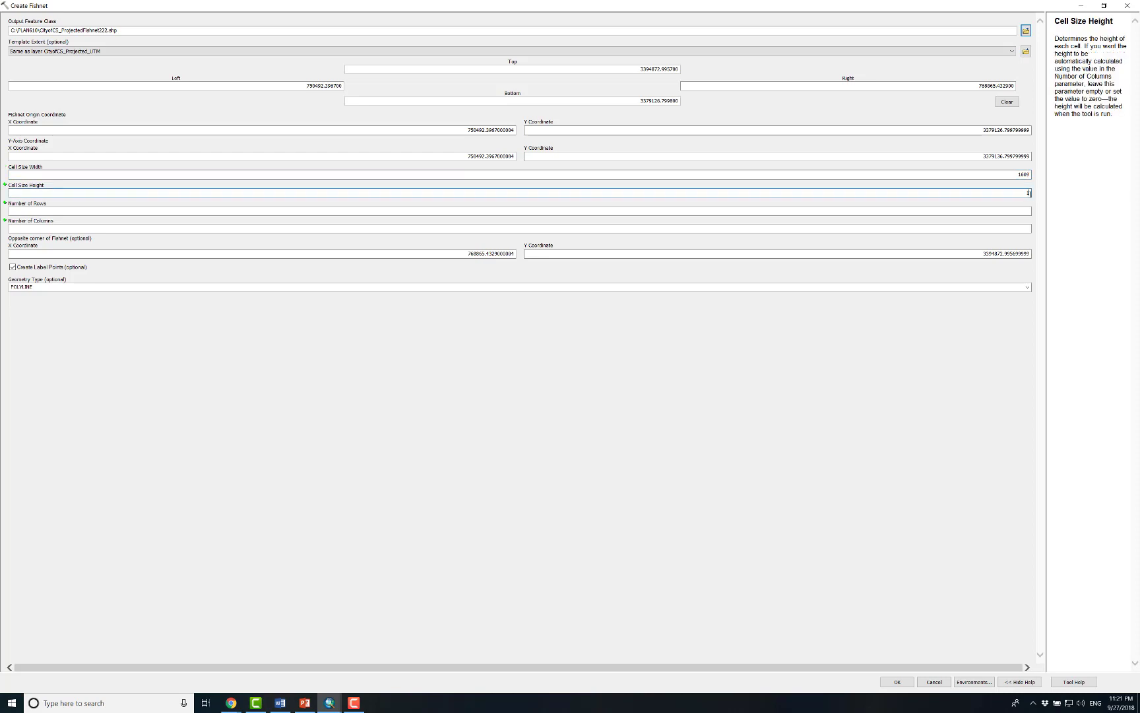
type("1609")
left_click(896, 681)
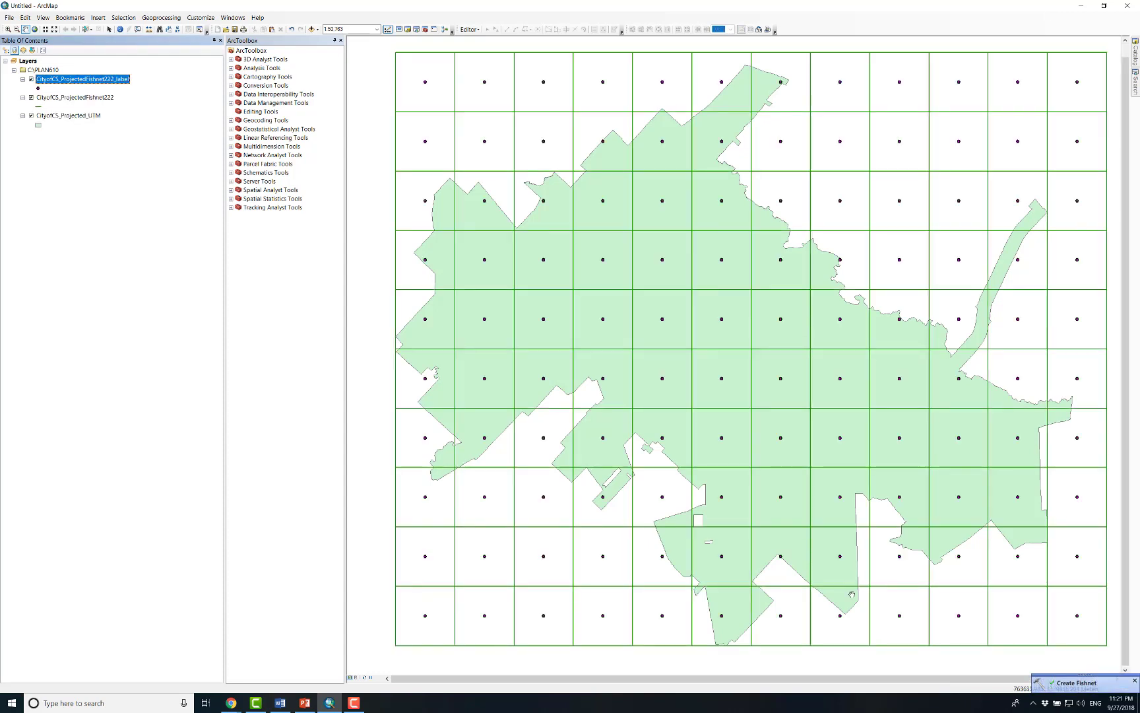
Hide the fishnet label points layer, then search the geoprocessing tools for "kml" and open Layer To KML
left_click(31, 79)
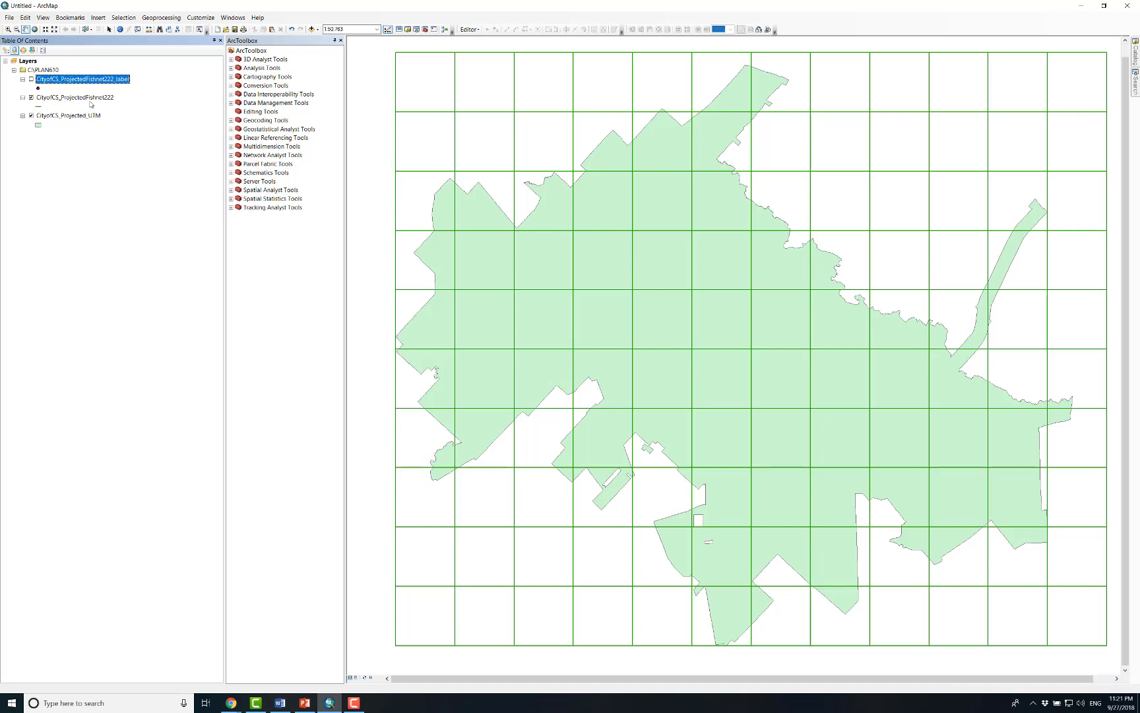
left_click(161, 17)
left_click(172, 91)
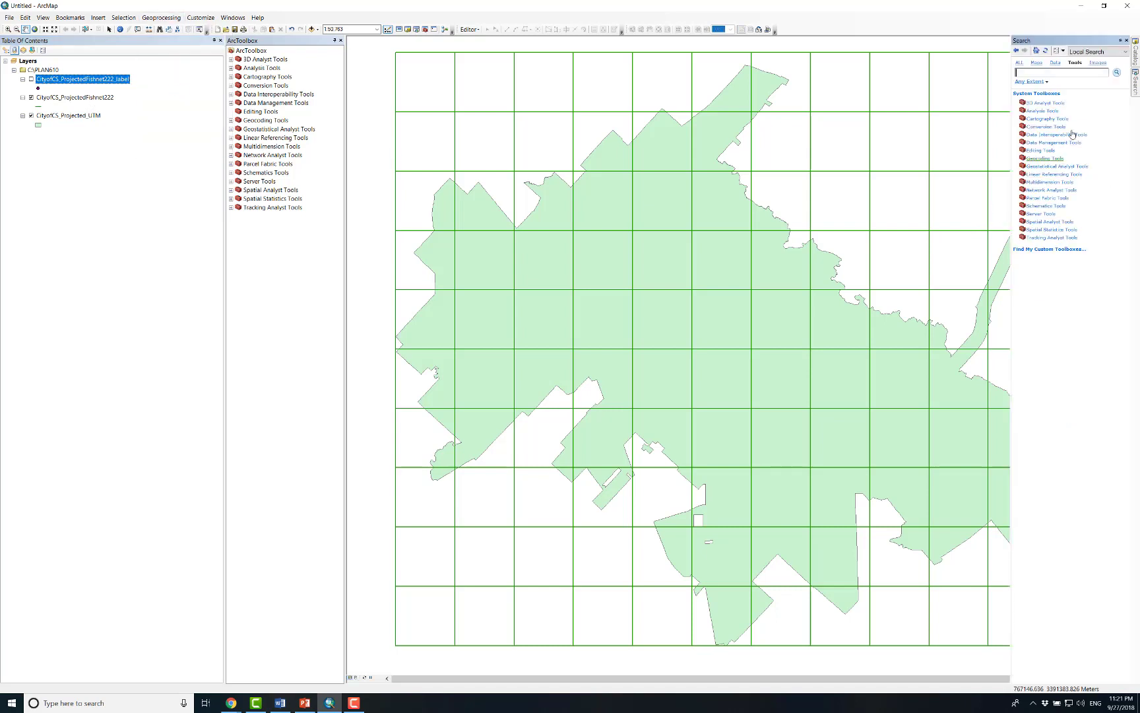
type("kml")
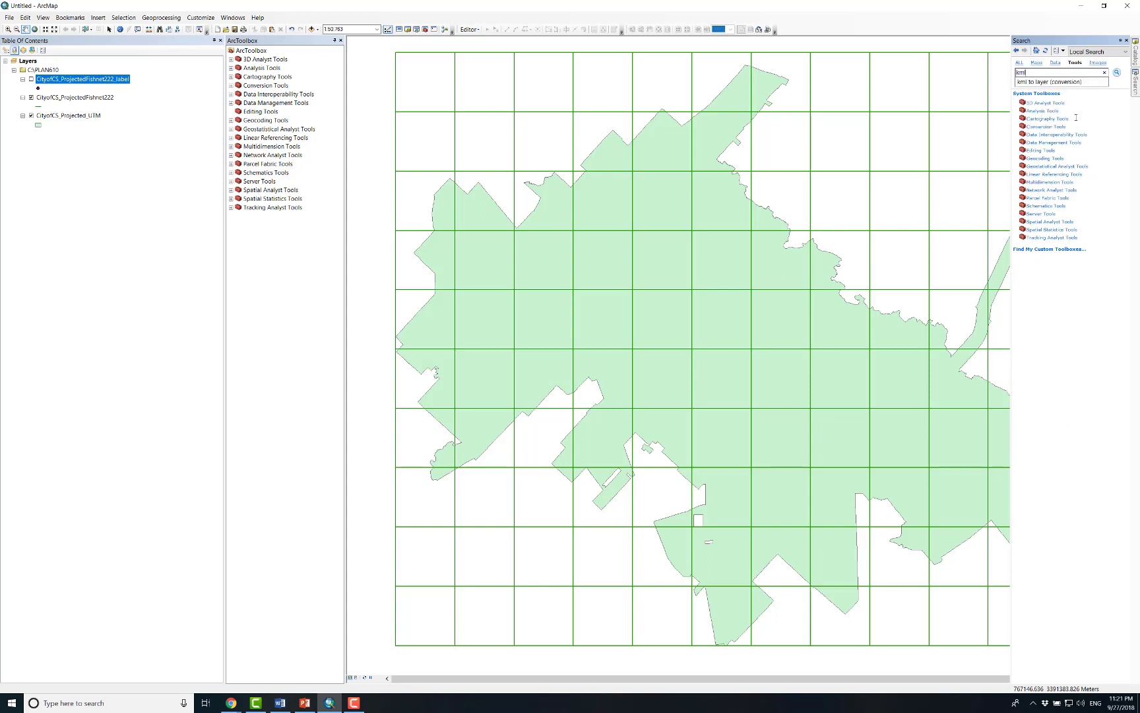
key("Return")
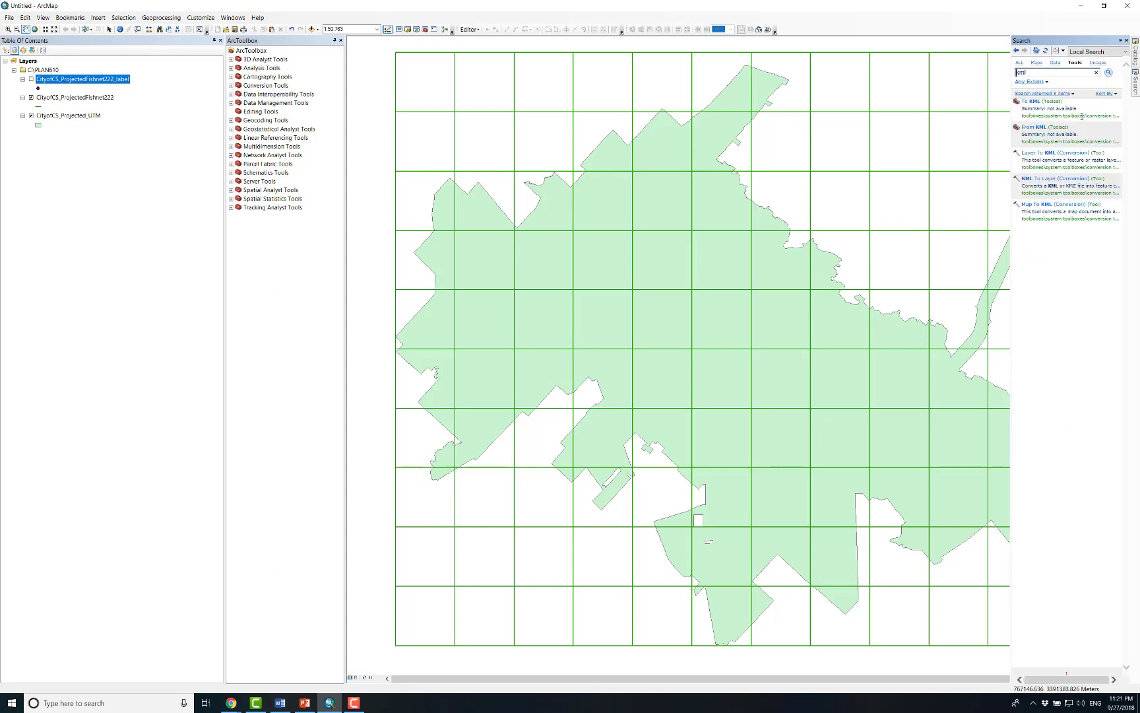
left_click(1046, 156)
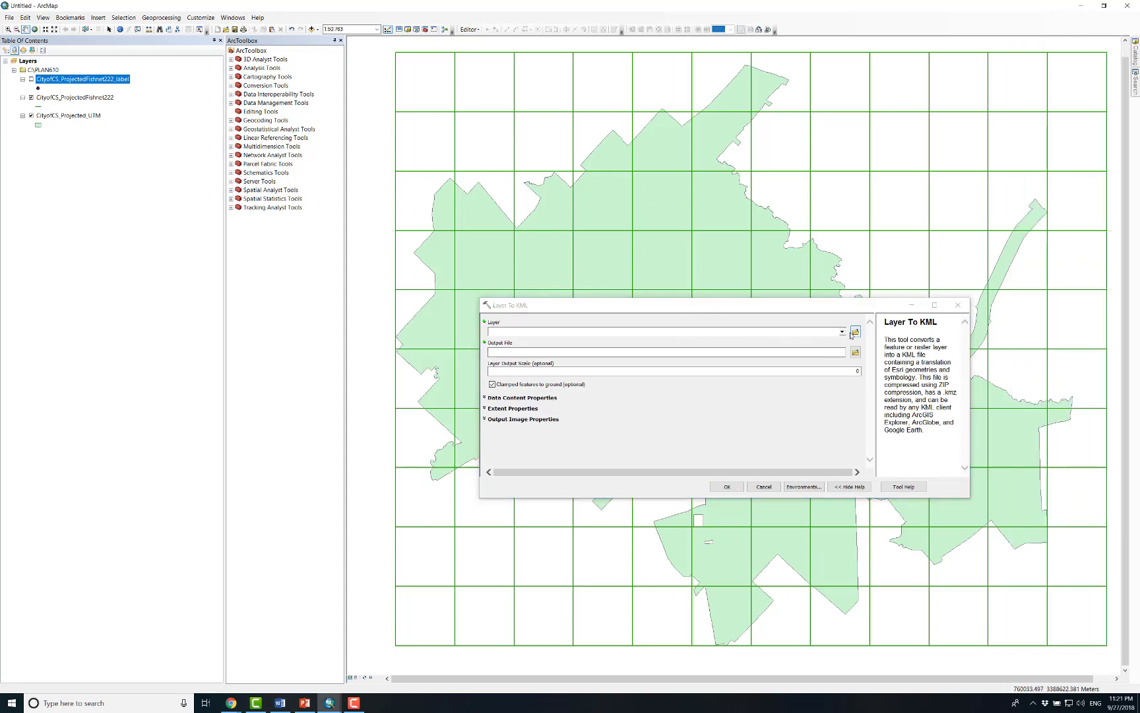
Convert the CityofCS_ProjectedFishnet222 layer to KML, saving it as CityofCS_Projected_Fishnet222KML.kmz in the PLAN610 folder
left_click(842, 332)
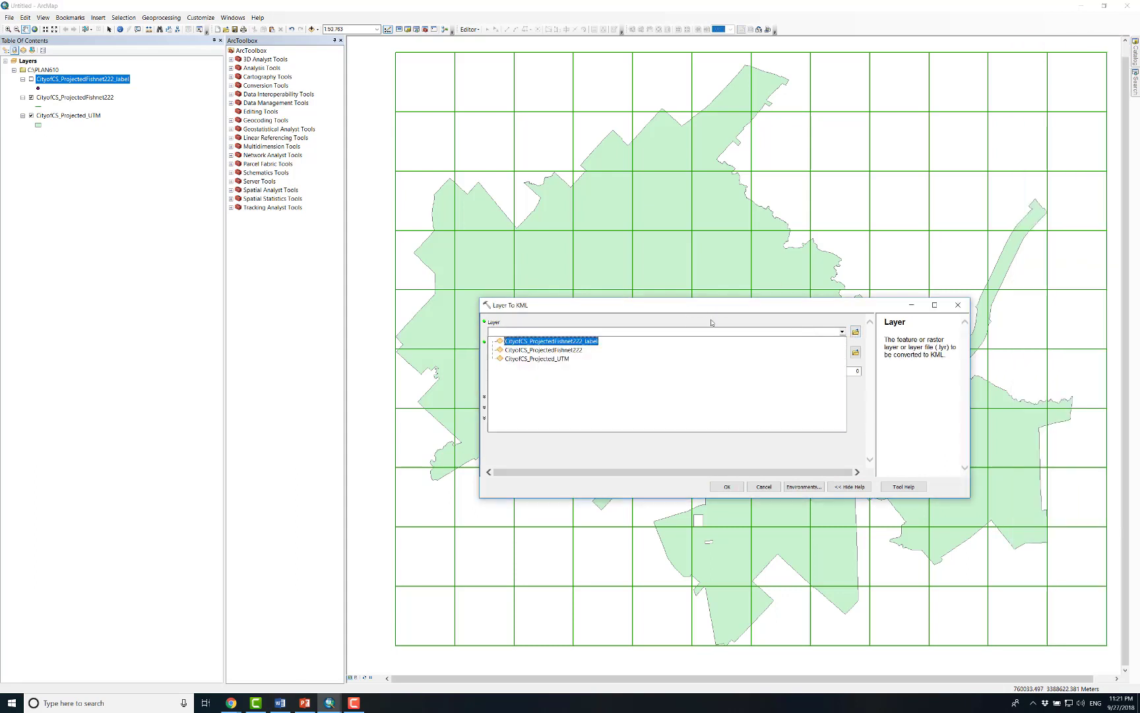
left_click(559, 355)
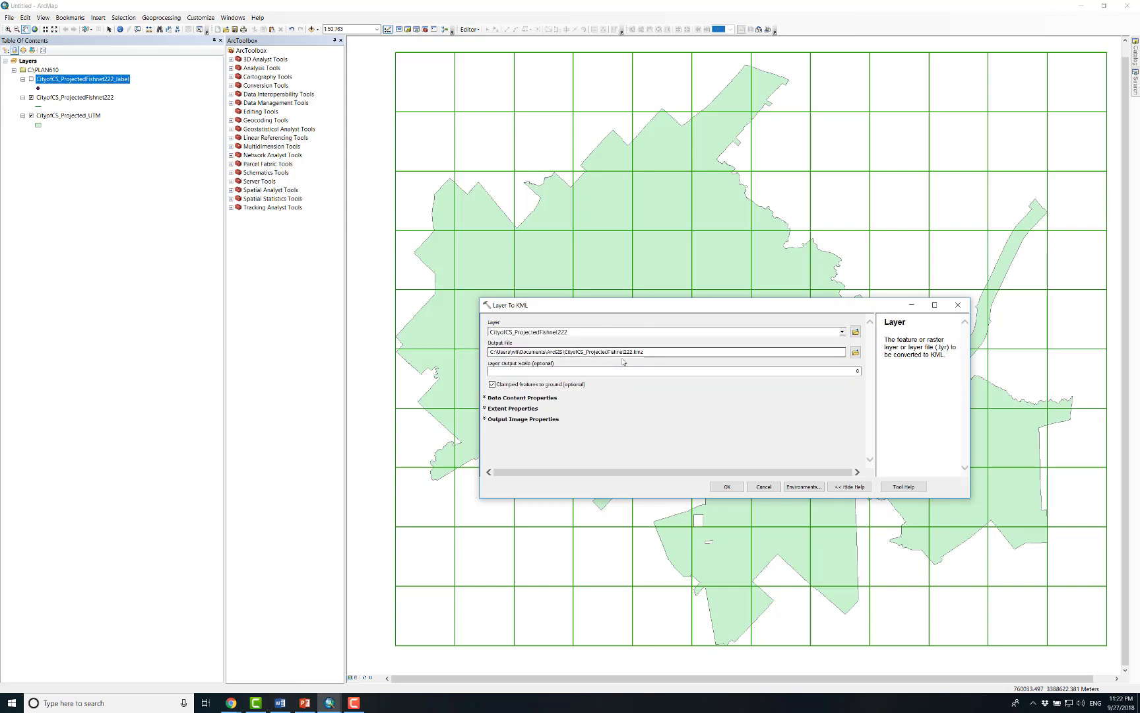
left_click(856, 353)
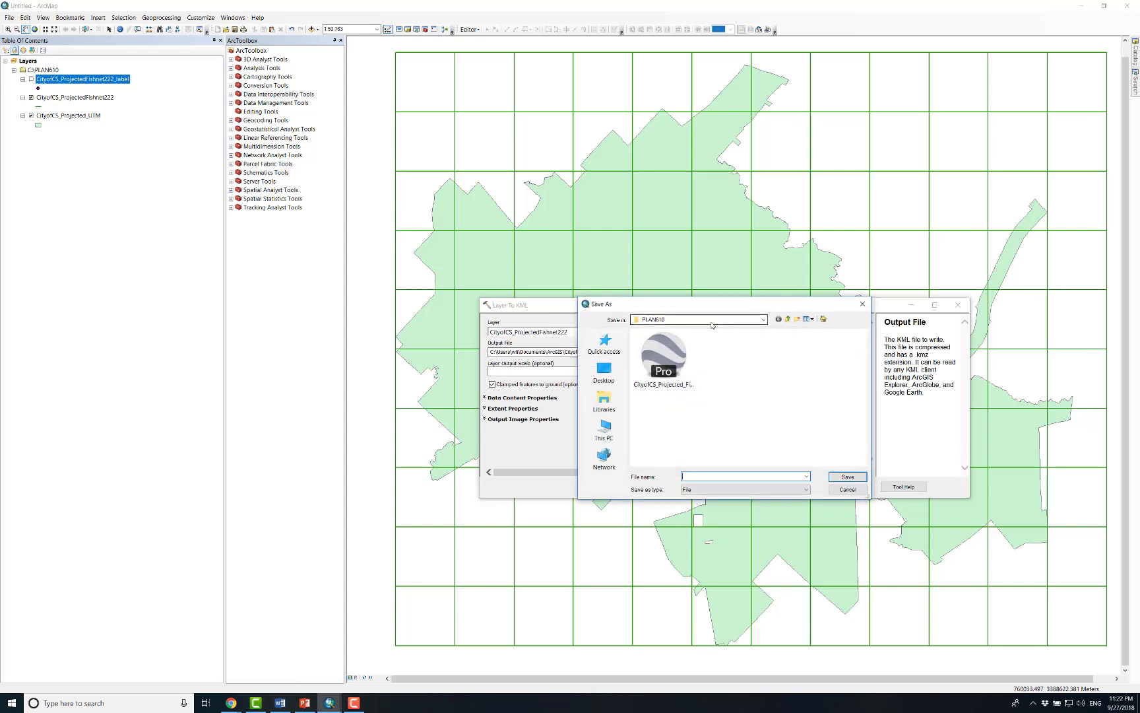
left_click(664, 362)
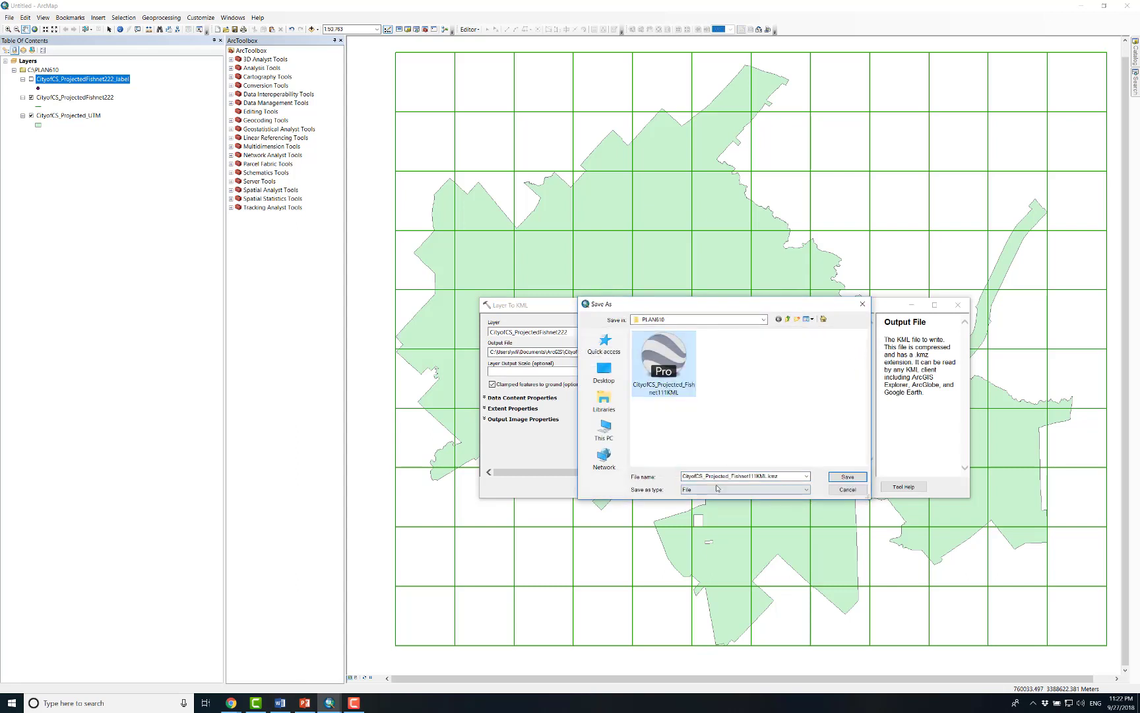
left_click(759, 475)
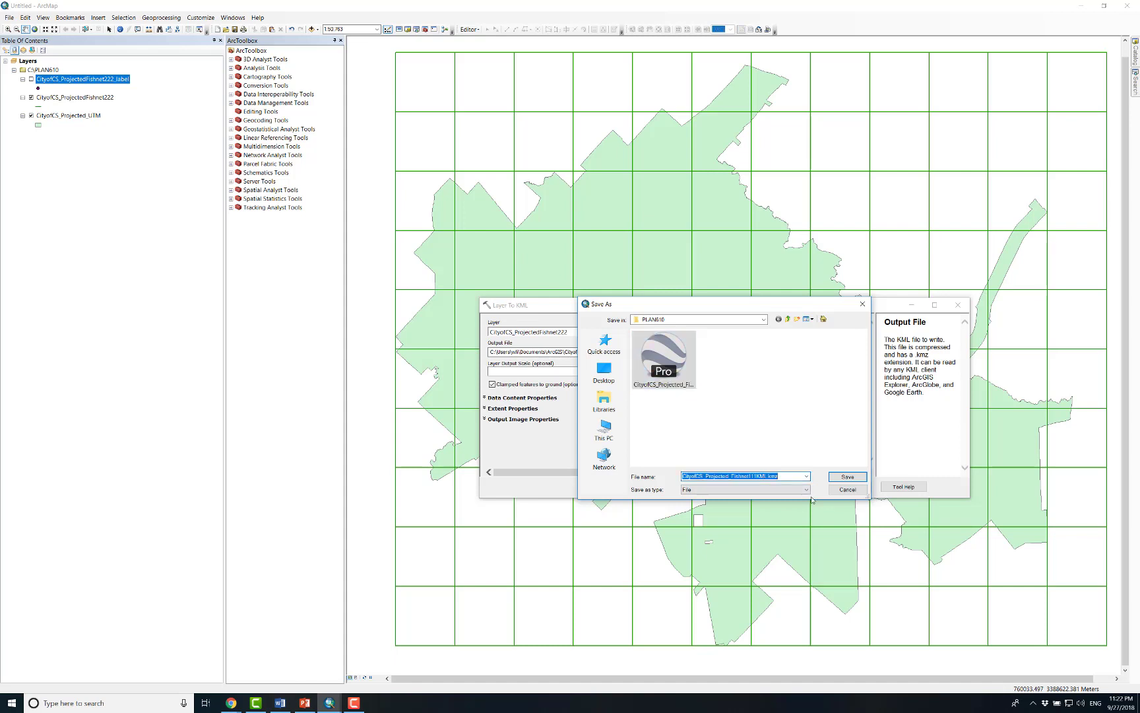
left_click(769, 476)
key("BackSpace")
key("BackSpace")
key("BackSpace")
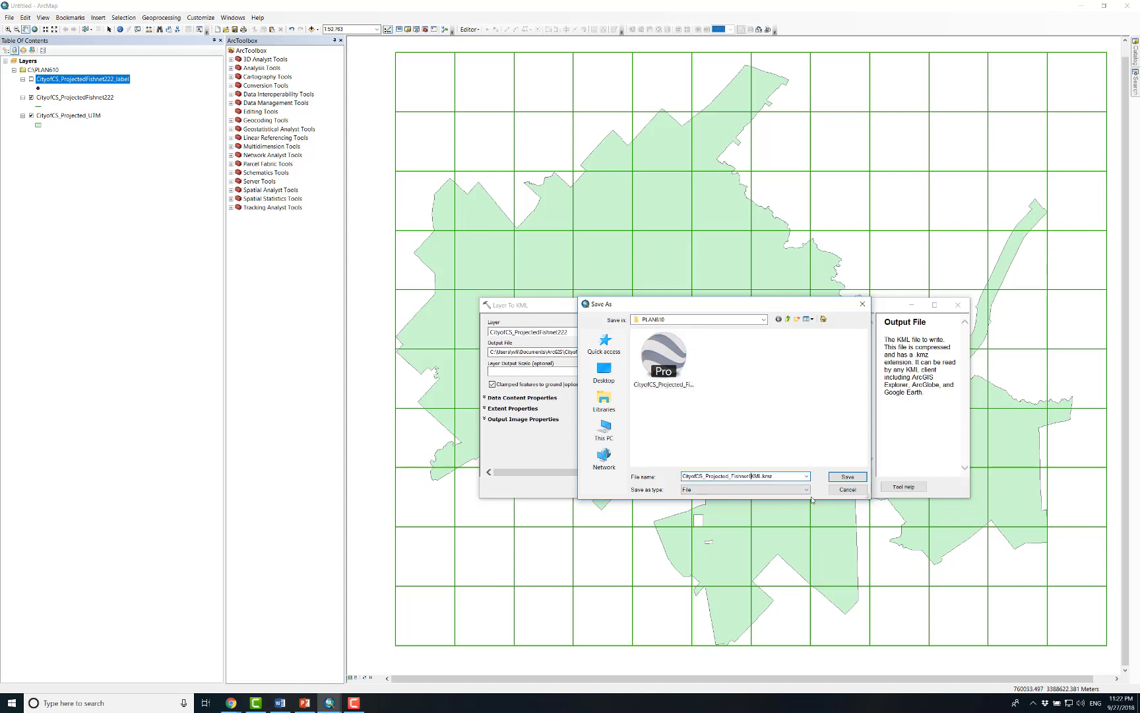
type("222")
left_click(847, 476)
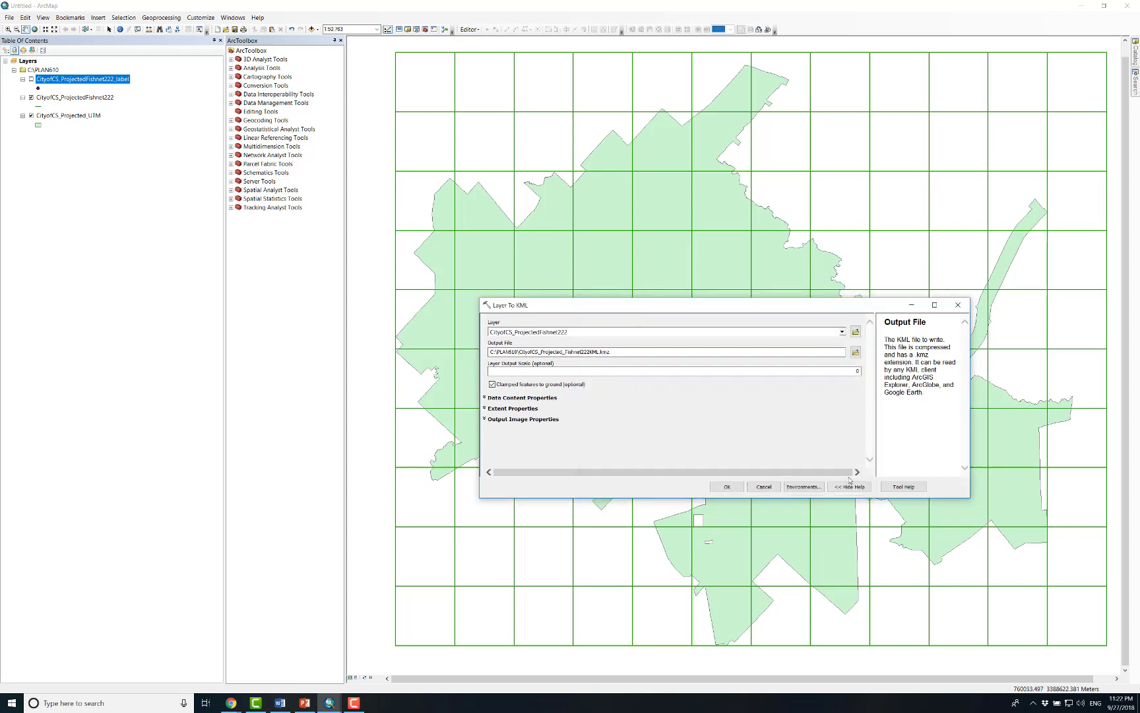
left_click(726, 488)
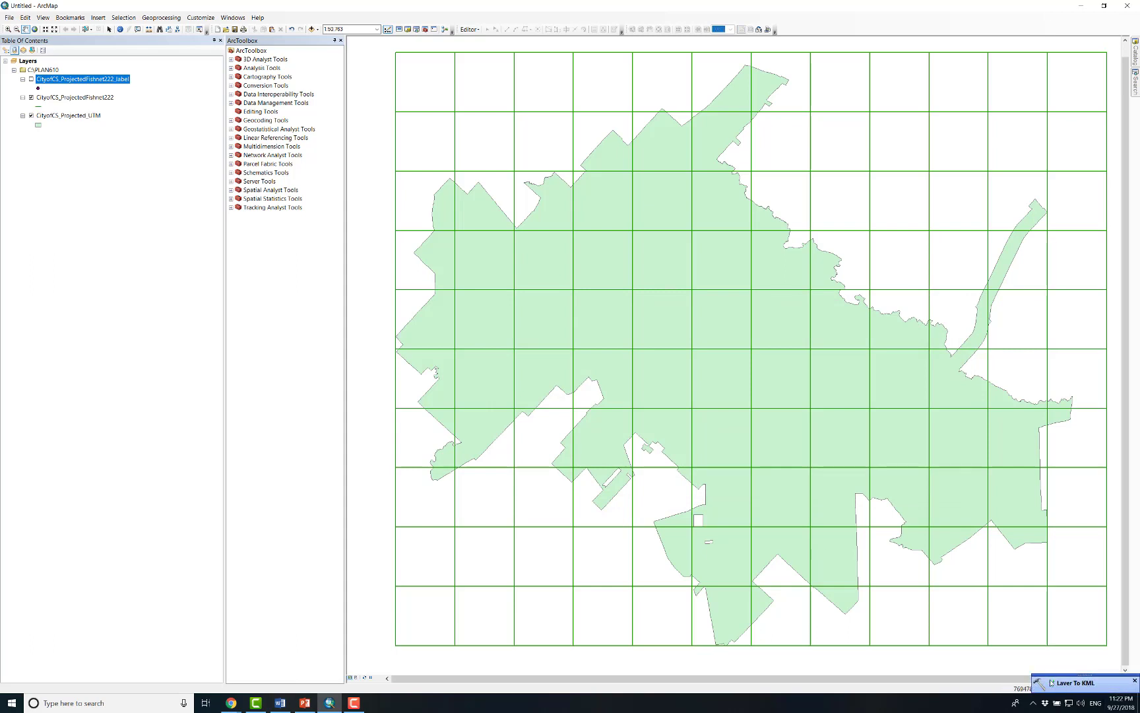
Launch Google Earth Pro and import CityofCS_Projected_Fishnet222KML from the PLAN610 folder with all file types listed
left_click(102, 704)
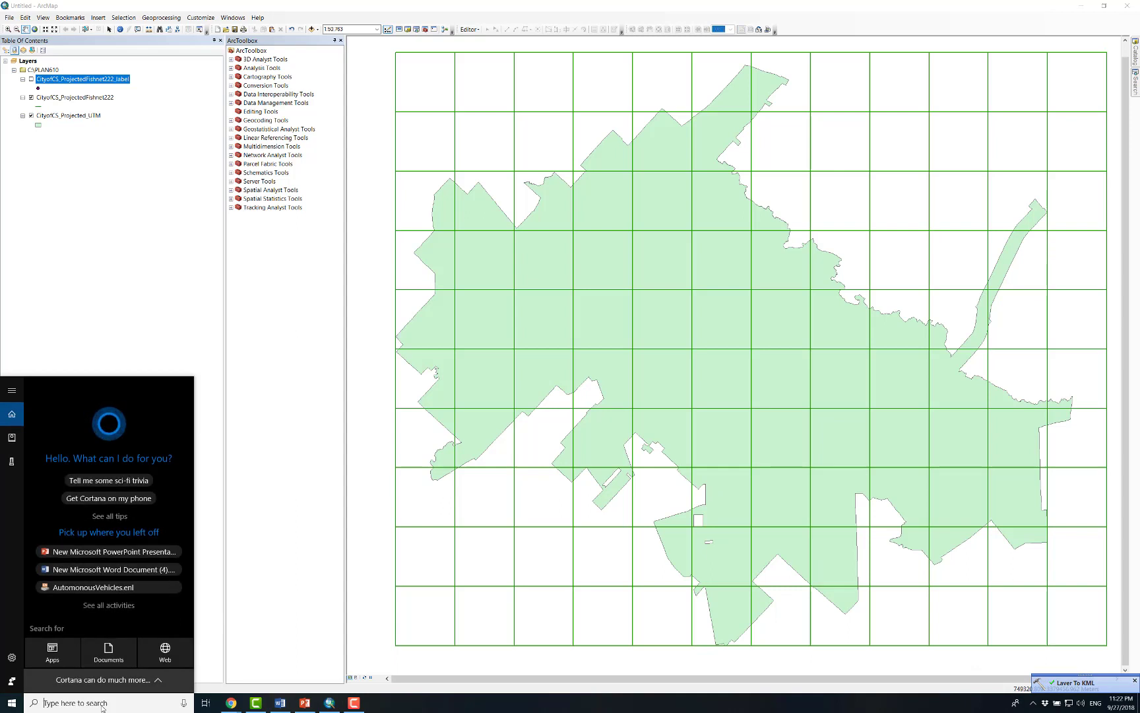
type("google")
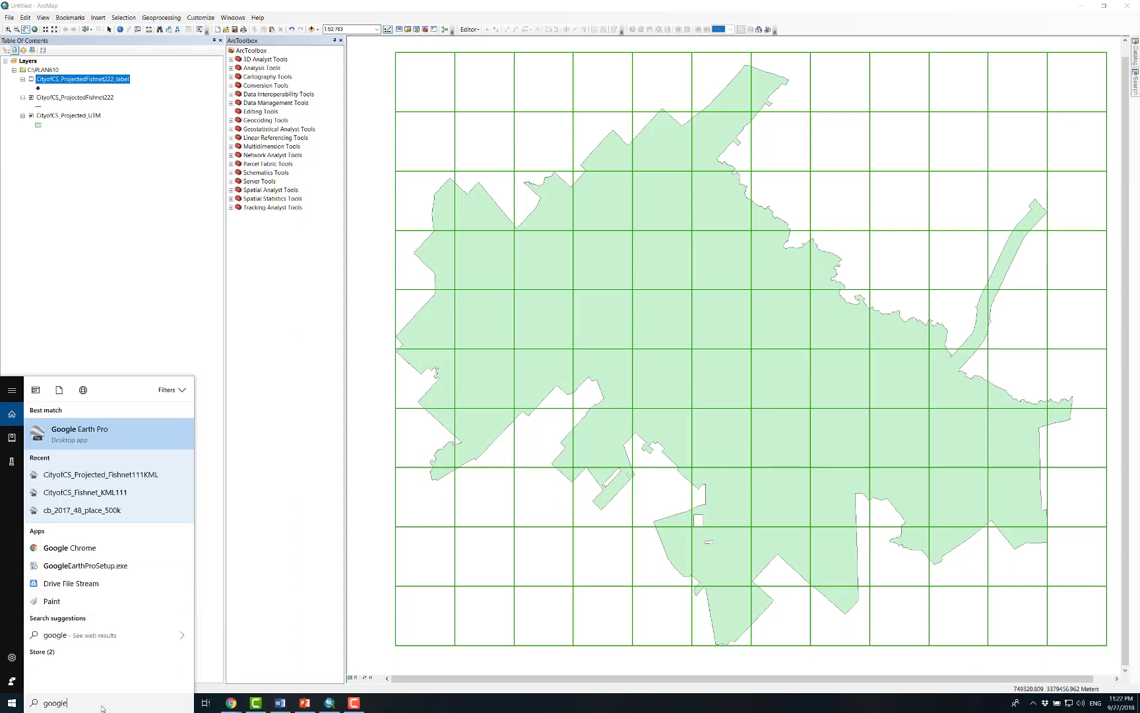
key("Return")
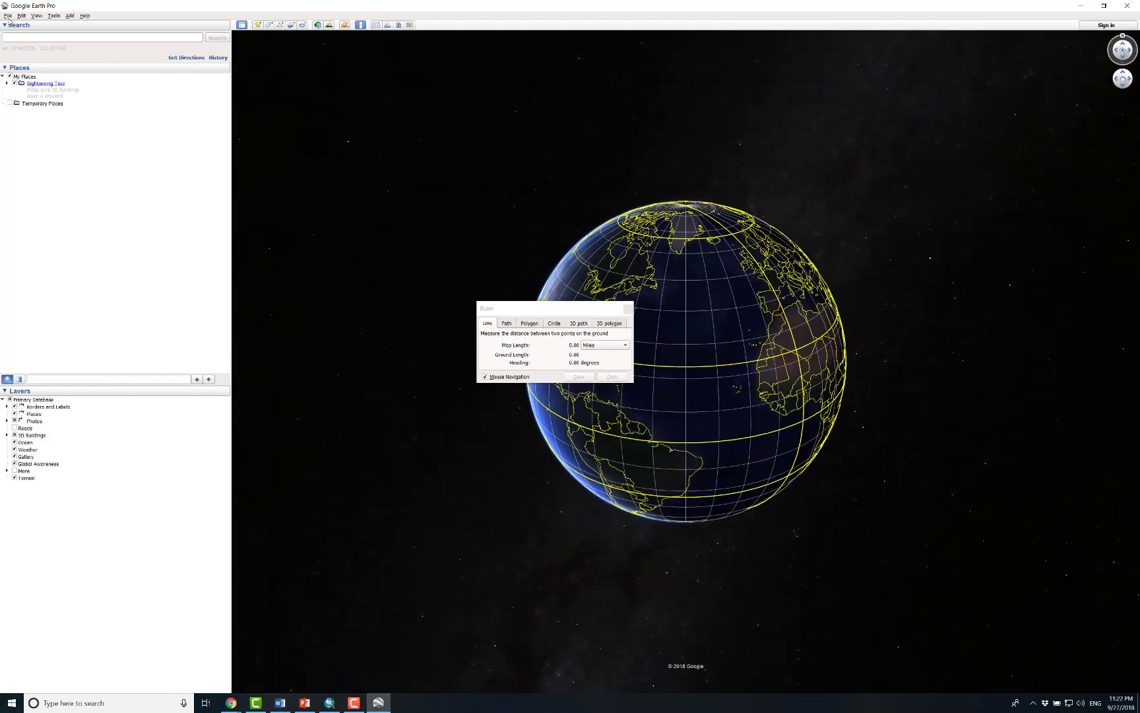
left_click(8, 18)
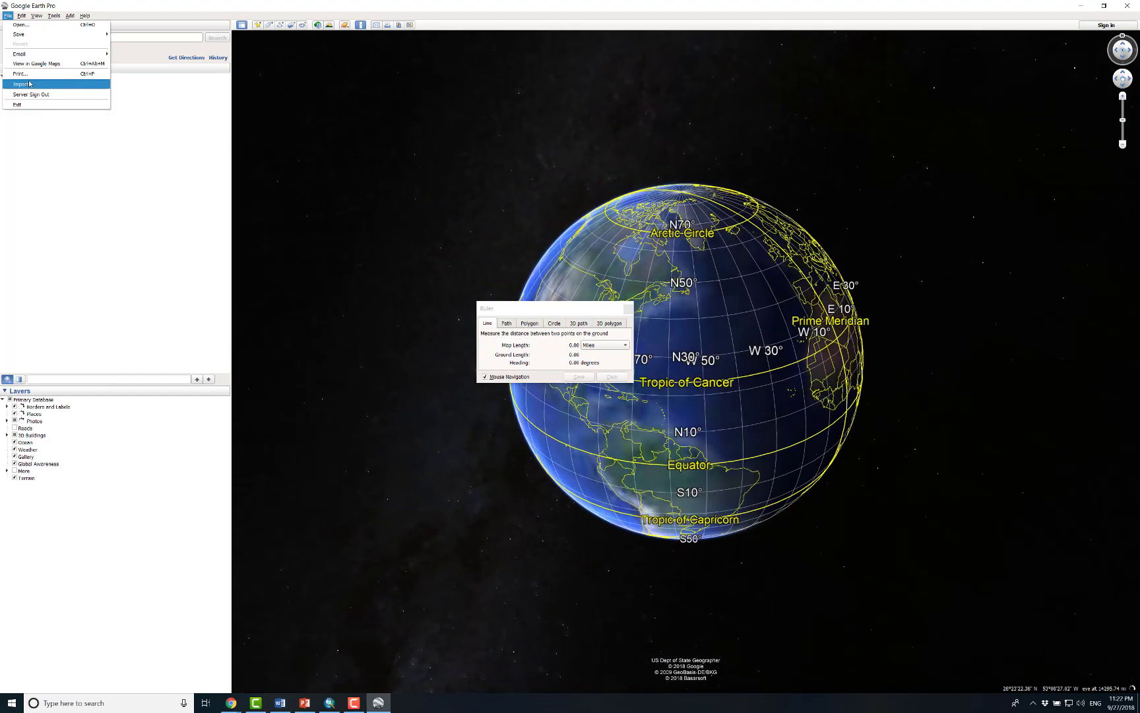
left_click(23, 84)
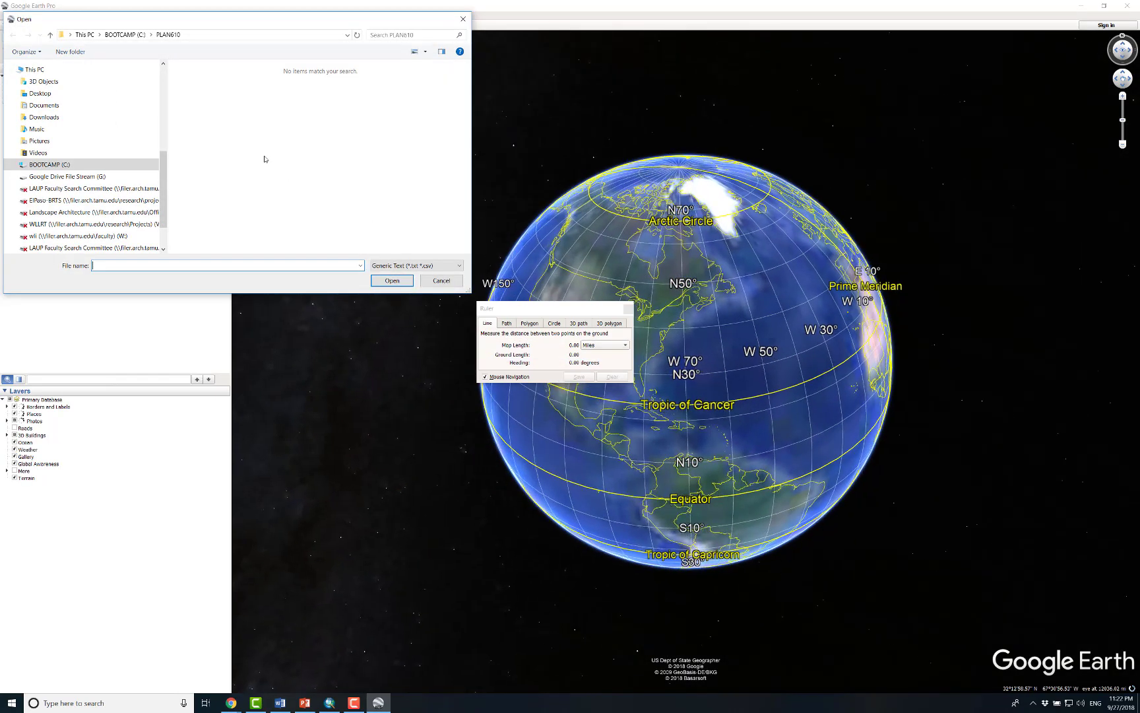
left_click(410, 267)
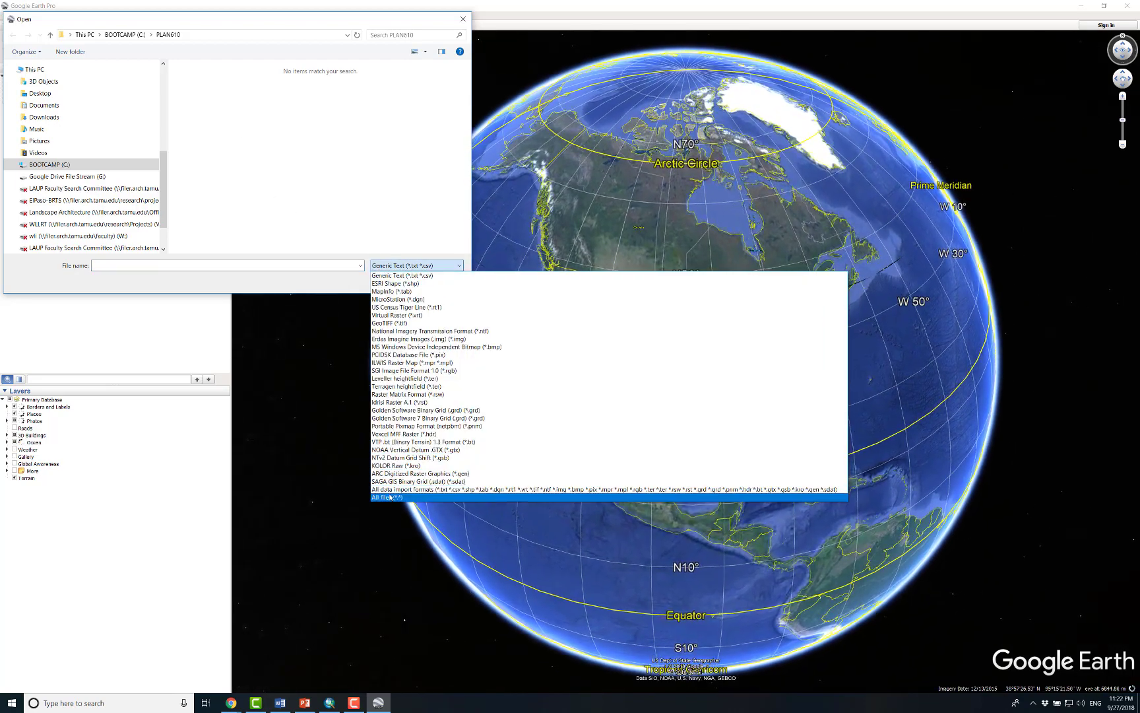
left_click(390, 497)
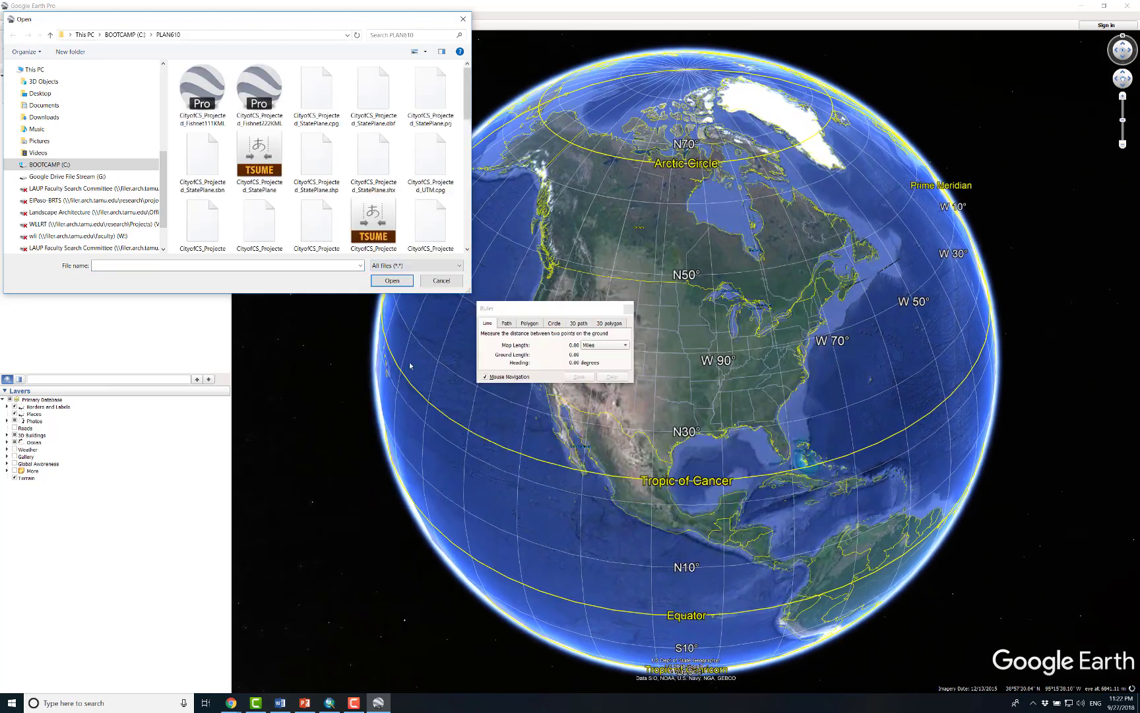
left_click(271, 90)
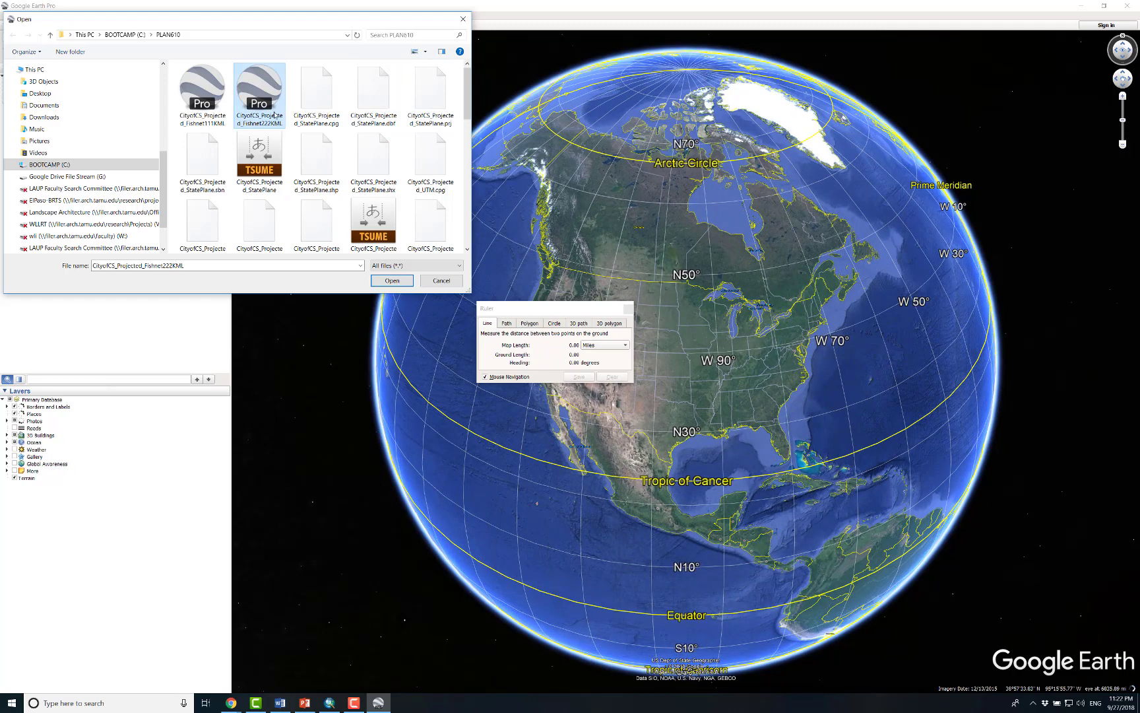
left_click(387, 283)
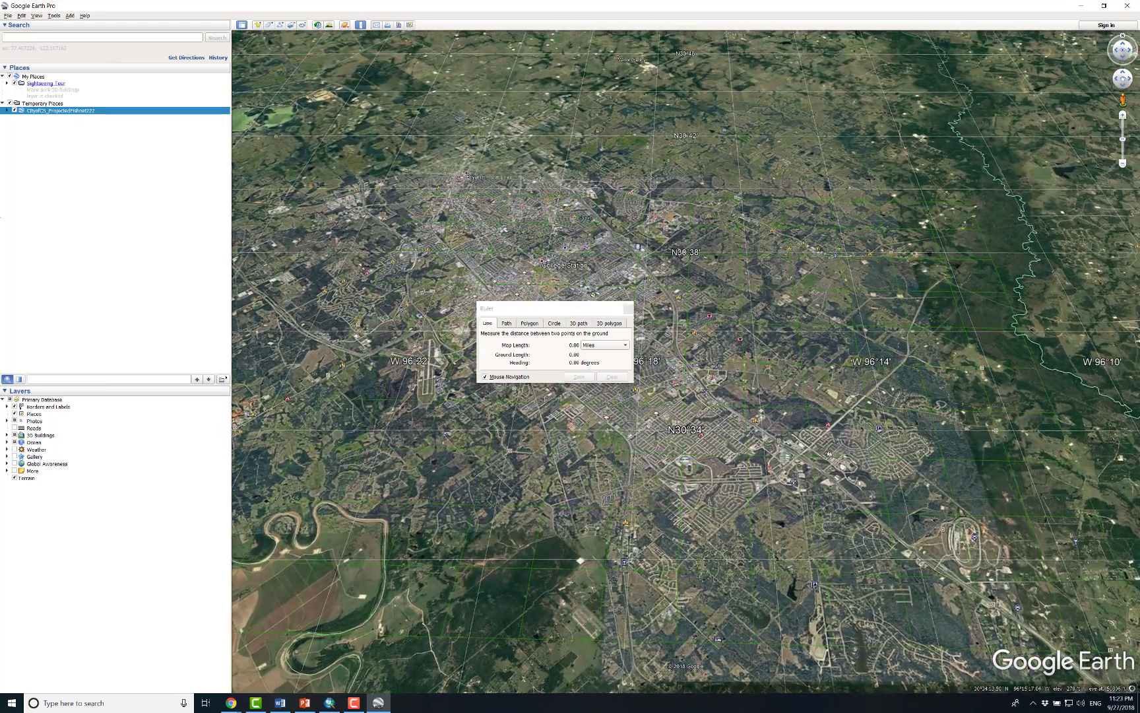
Set the line width of the imported CityofCS_ProjectedFishnet222 folder to 5
right_click(90, 113)
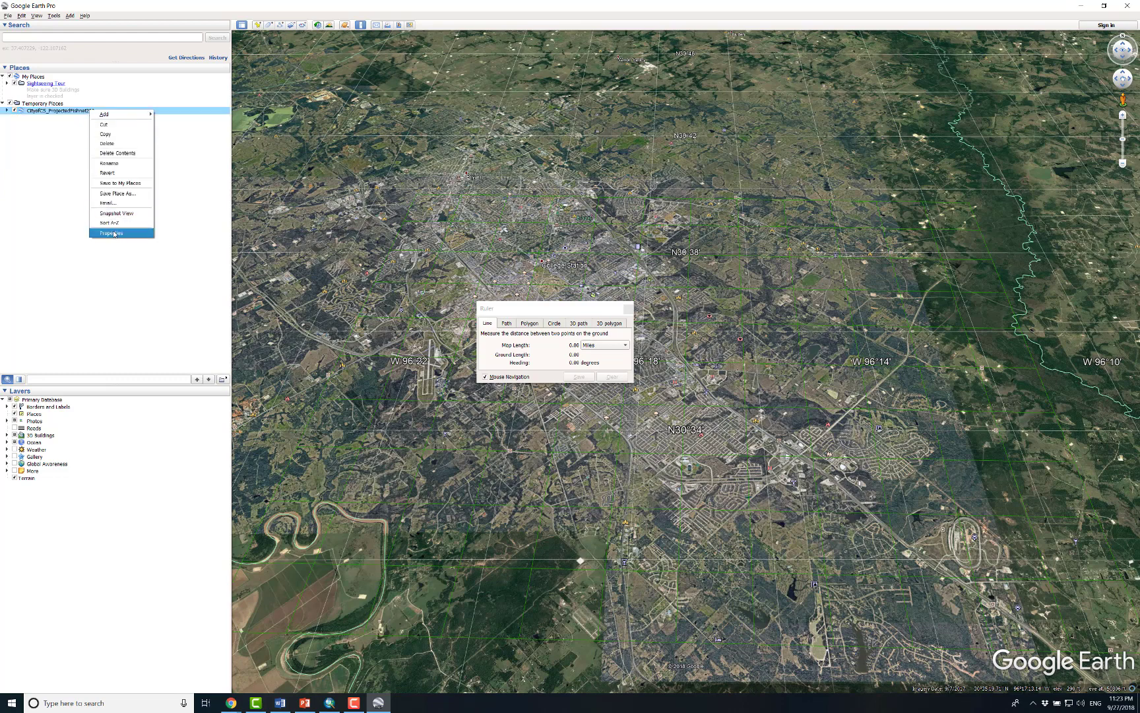
left_click(113, 234)
left_click(484, 302)
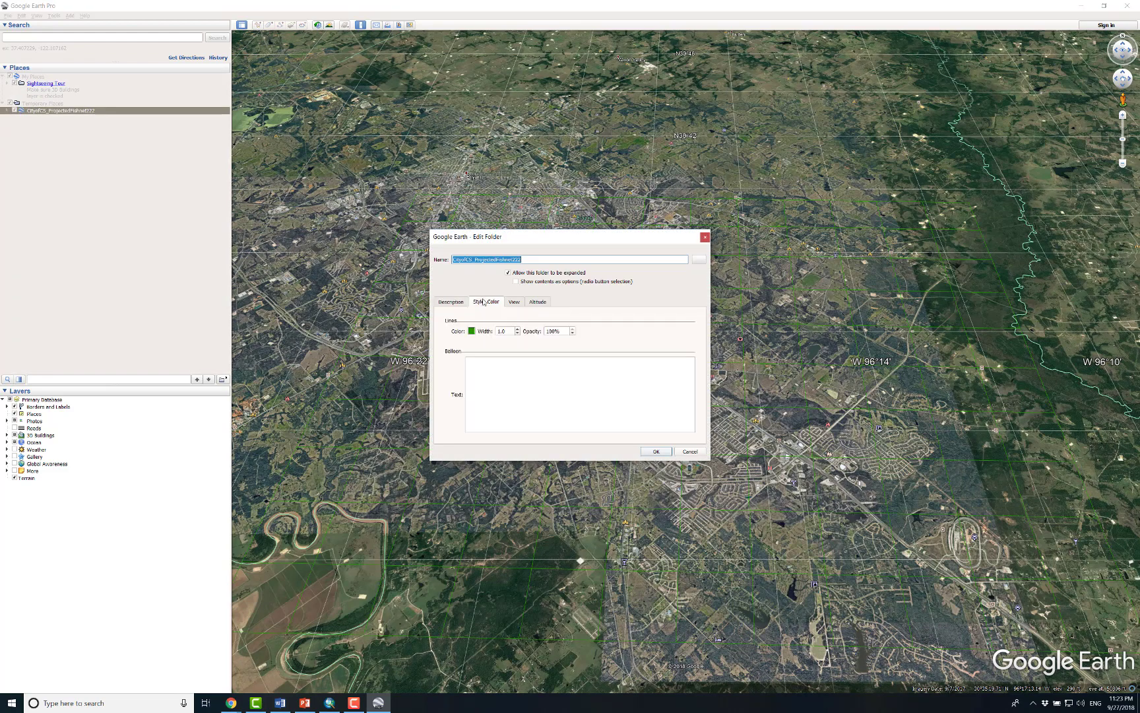
double_click(507, 332)
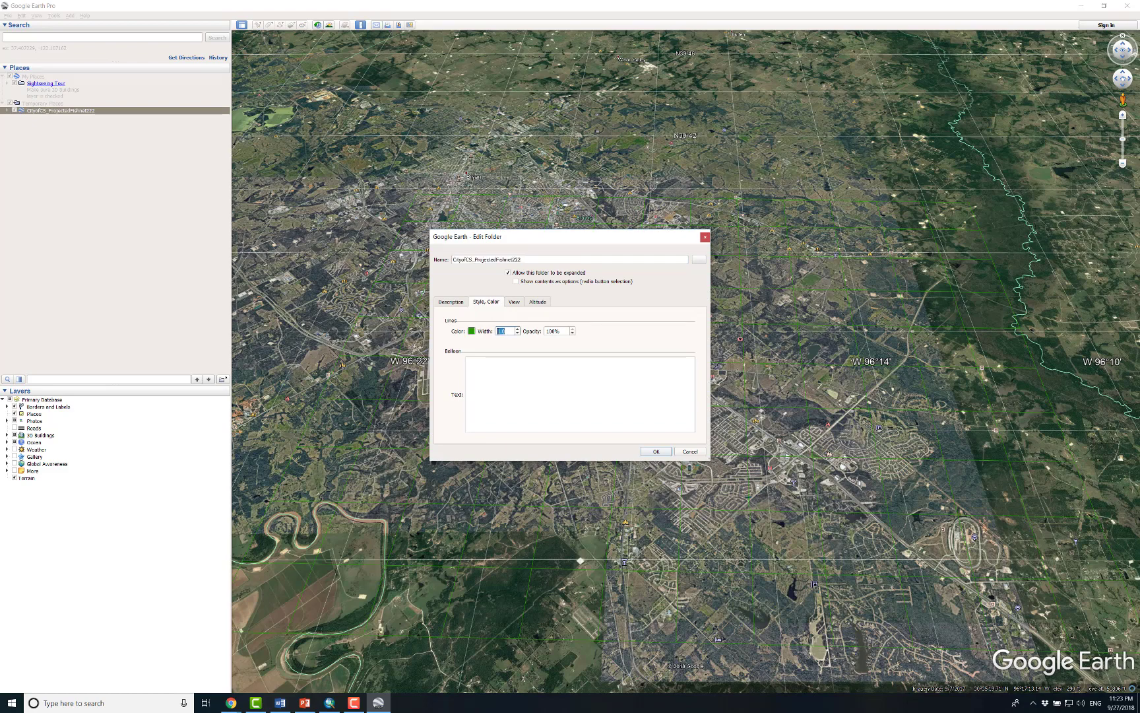
type("5")
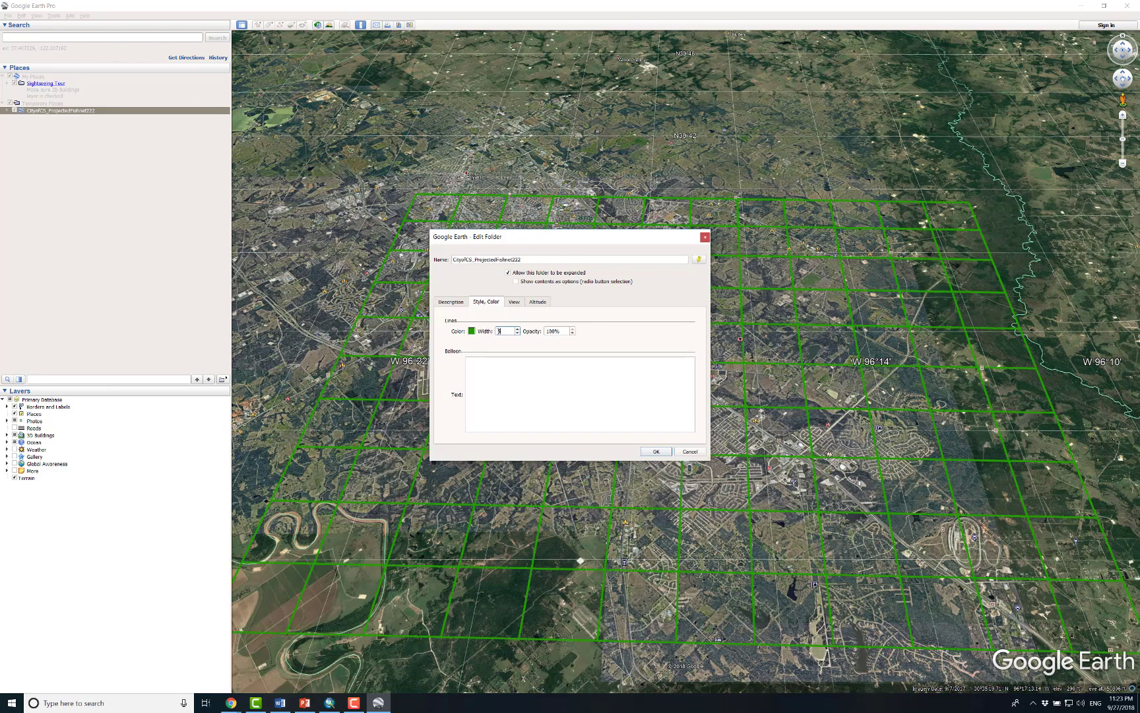
left_click(667, 451)
Move the Ruler dialog aside, measure a fishnet cell's width and height in miles, and clear the measurement
left_click_drag(601, 311, 517, 294)
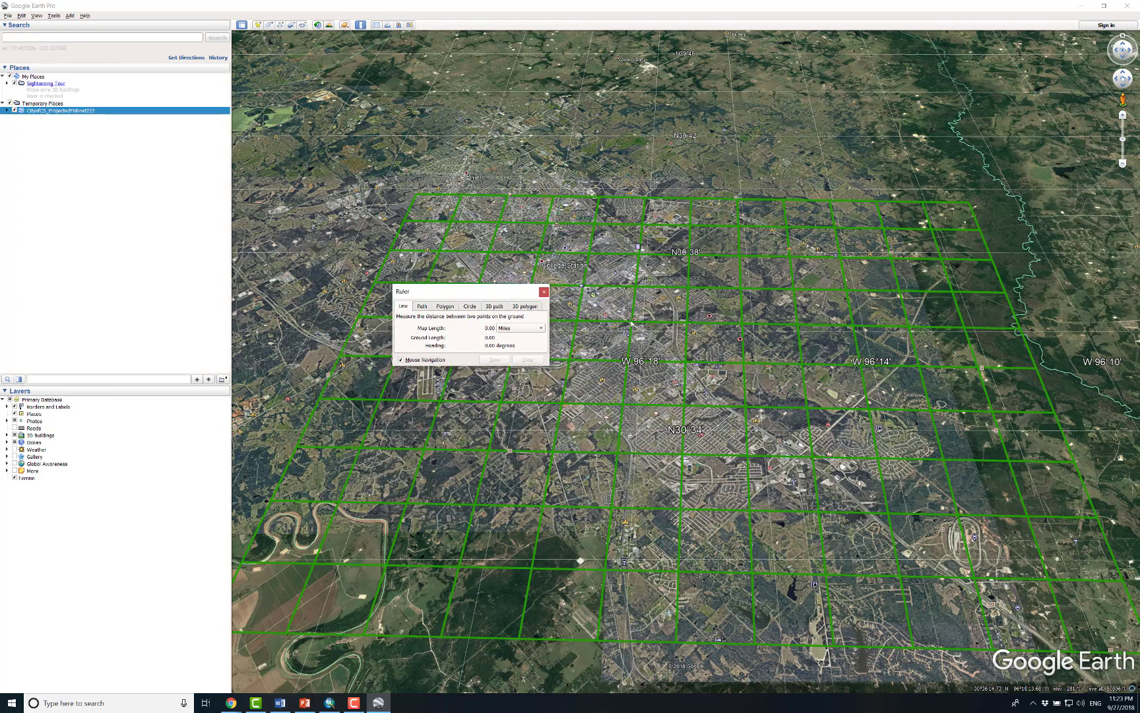
left_click(361, 25)
left_click(362, 25)
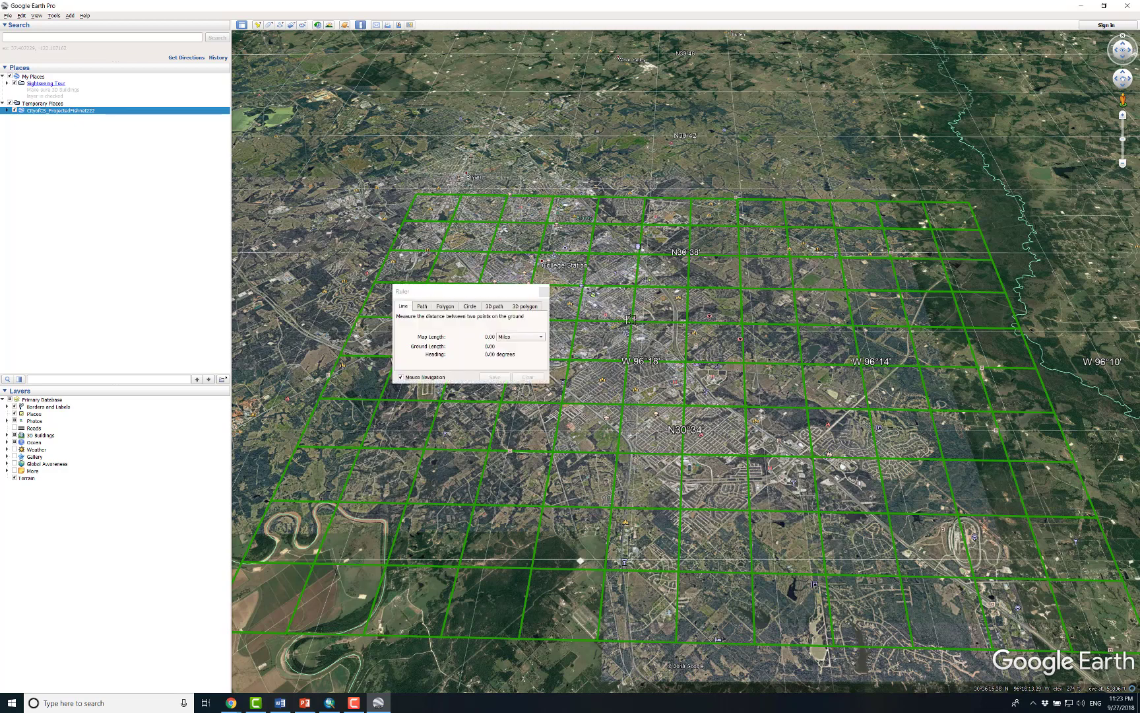
left_click(633, 322)
left_click(686, 322)
left_click(570, 359)
left_click(528, 377)
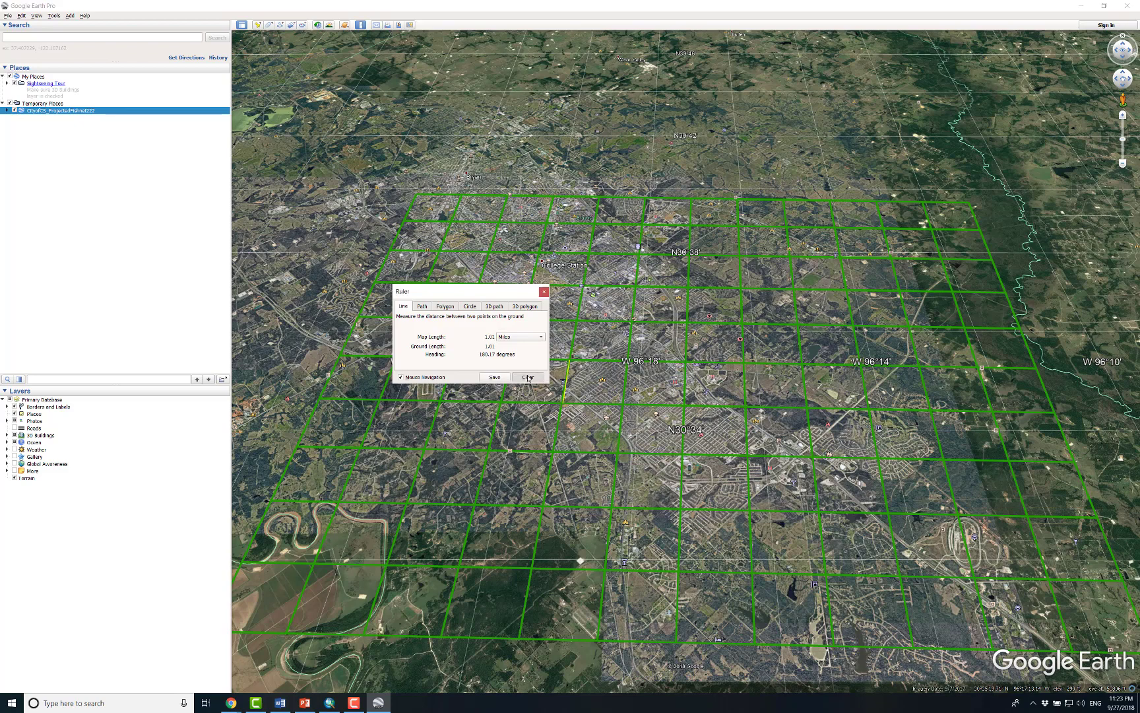
left_click(356, 704)
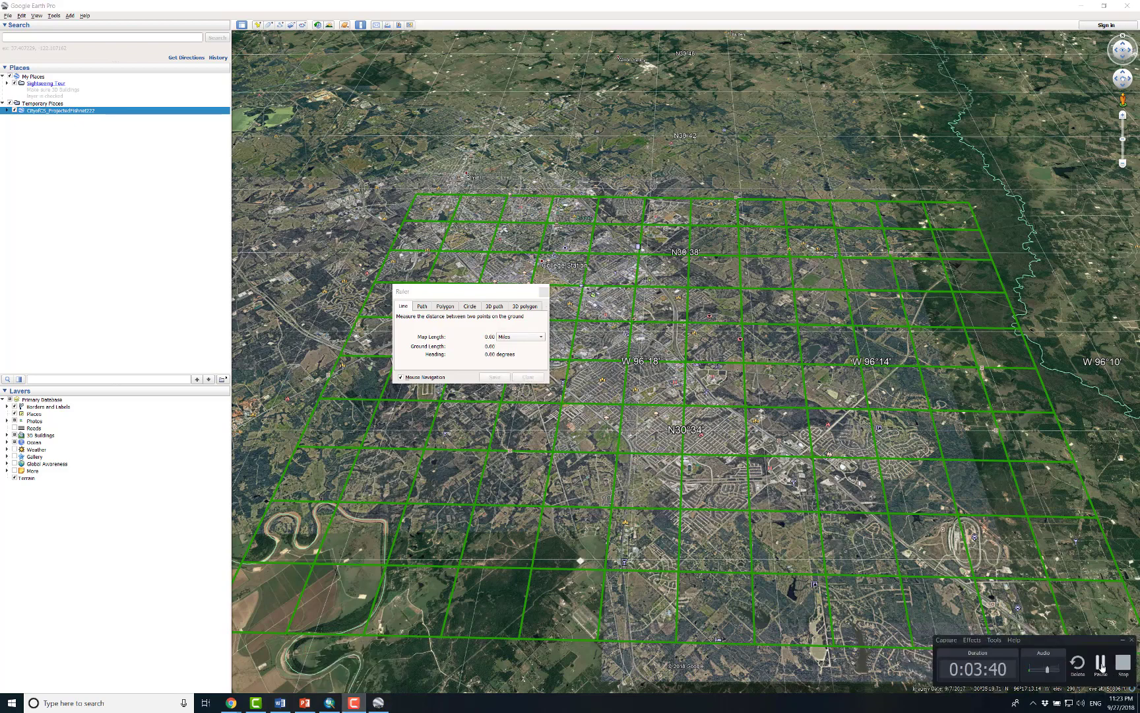
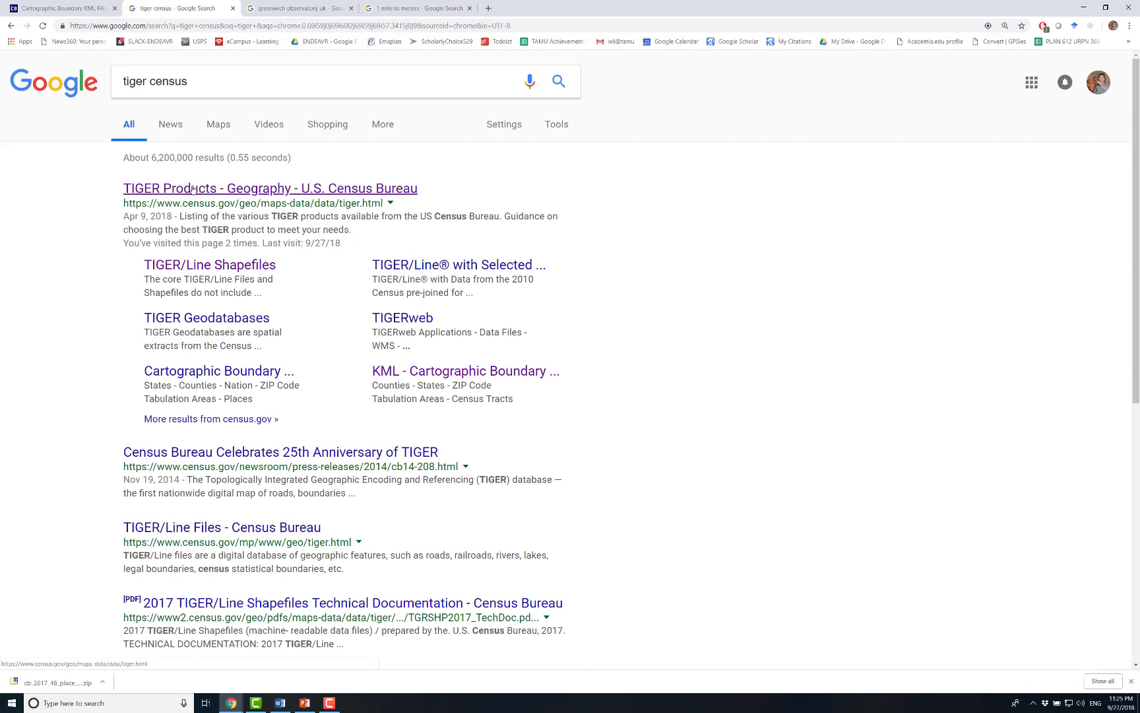
Open the Census Bureau's TIGER Products page and go to the web download interface for the 2017 TIGER/Line Shapefiles
left_click(193, 190)
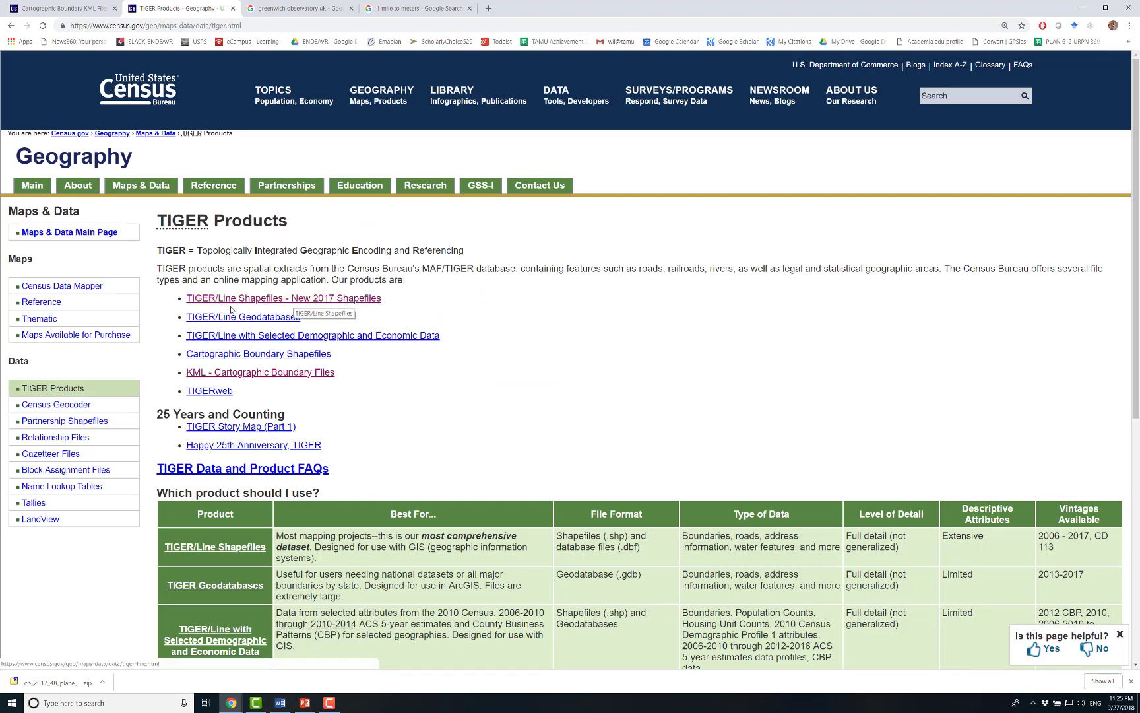
left_click(280, 302)
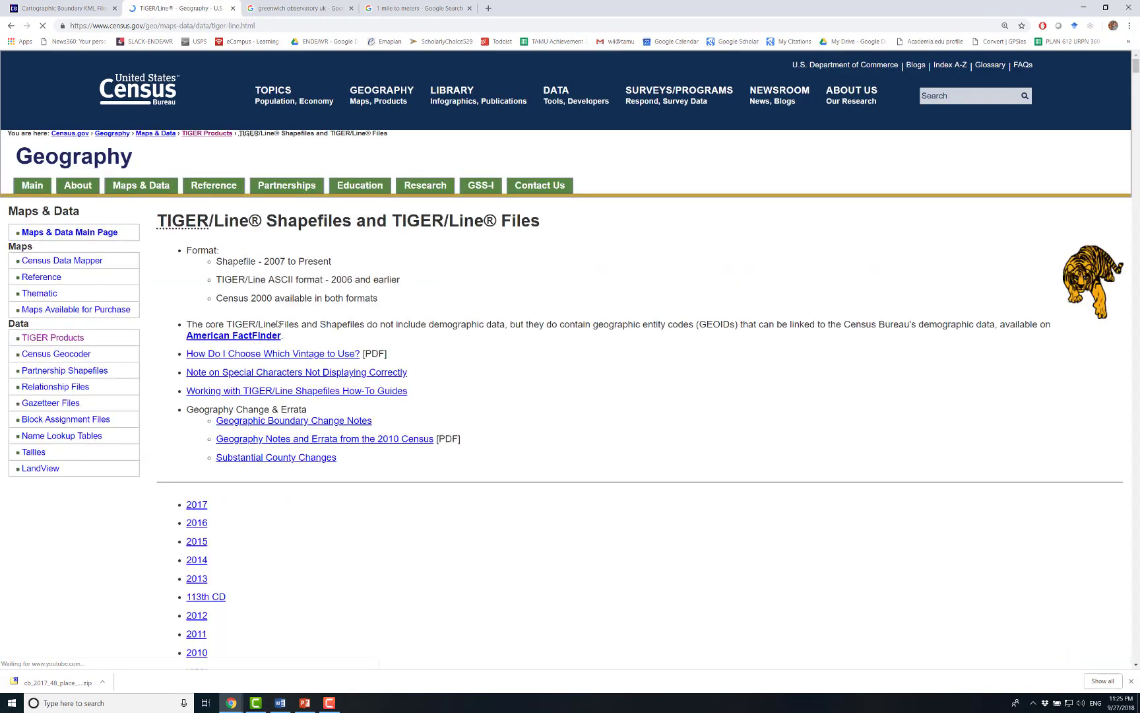
scroll(262, 381, "down", 5)
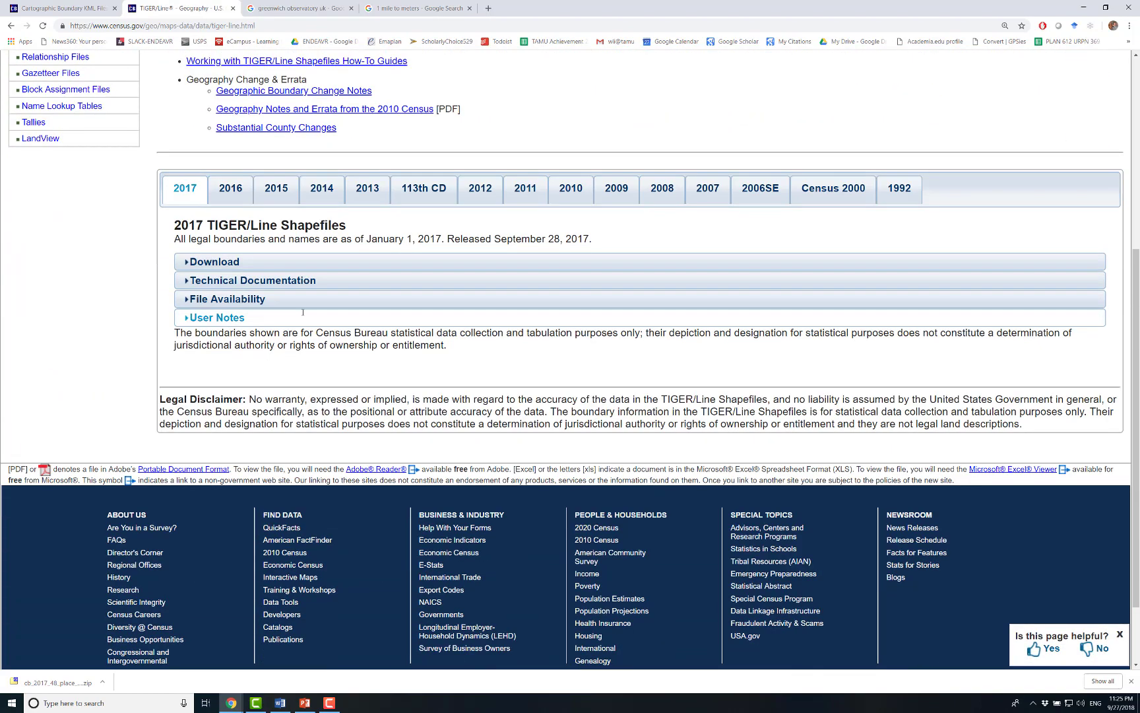
left_click(221, 267)
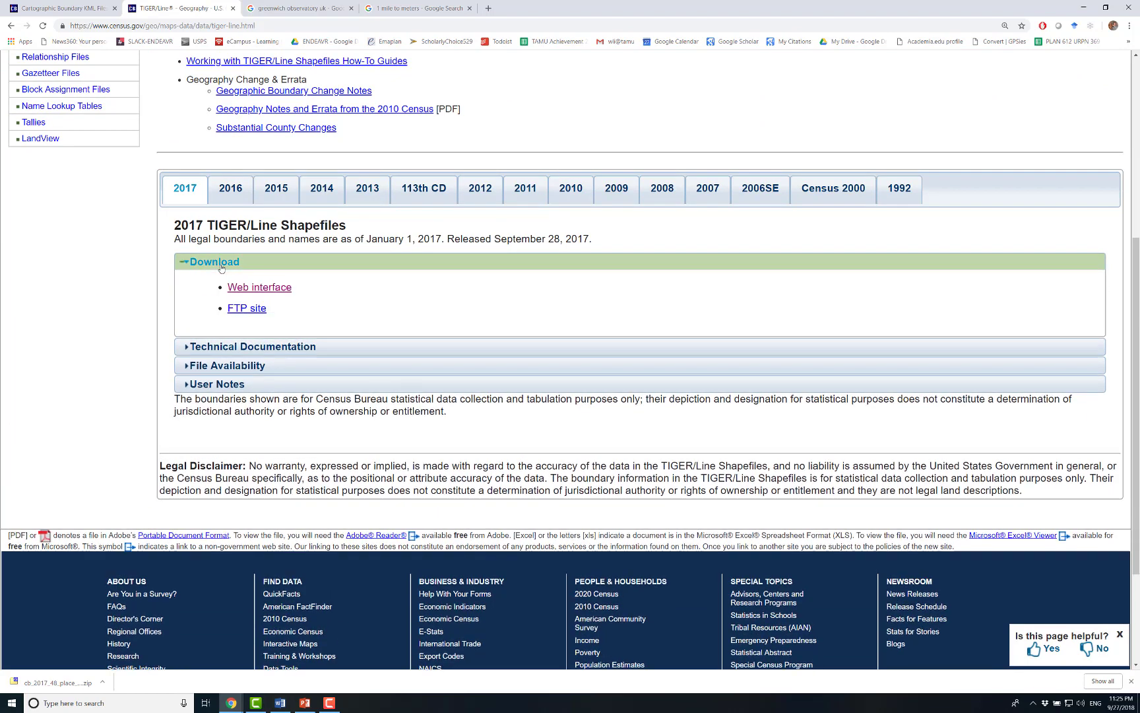
left_click(268, 290)
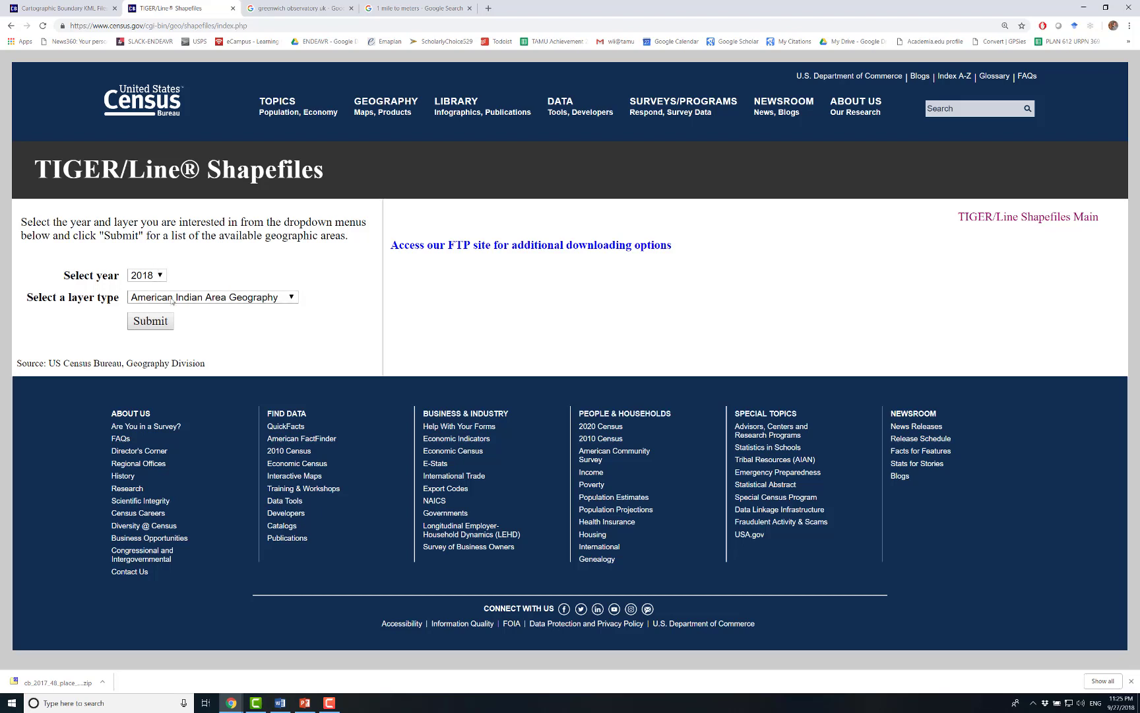
Request the 2018 TIGER/Line shapefiles for the Places layer type
left_click(195, 300)
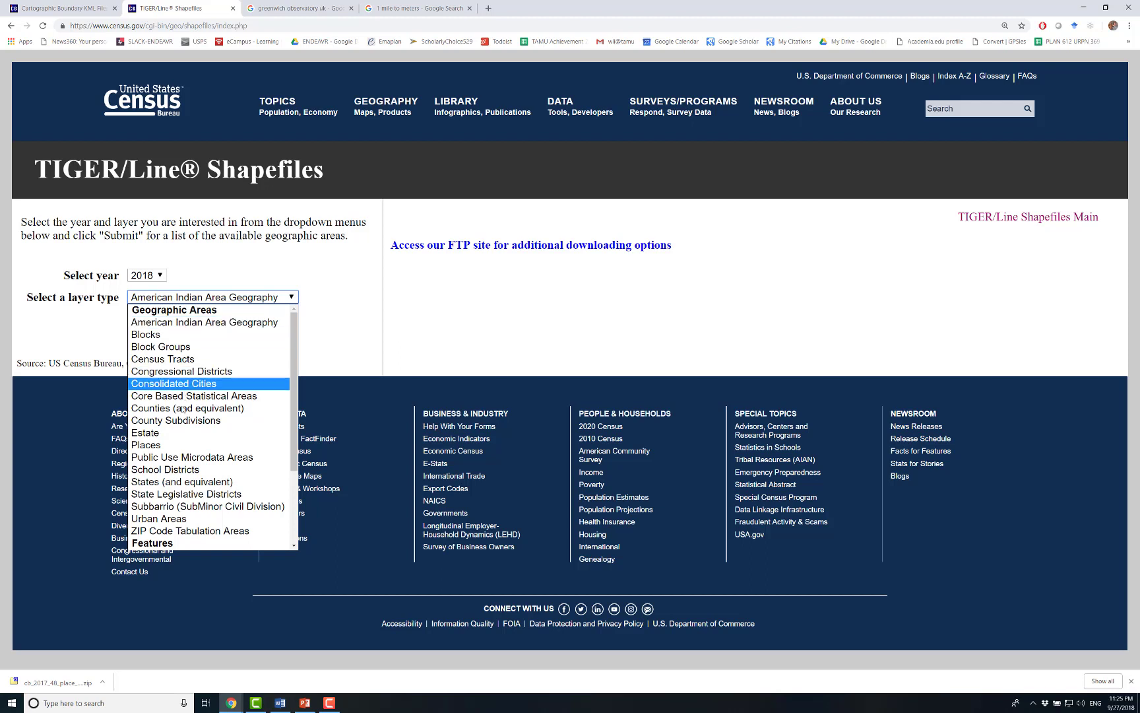
left_click(170, 446)
left_click(163, 322)
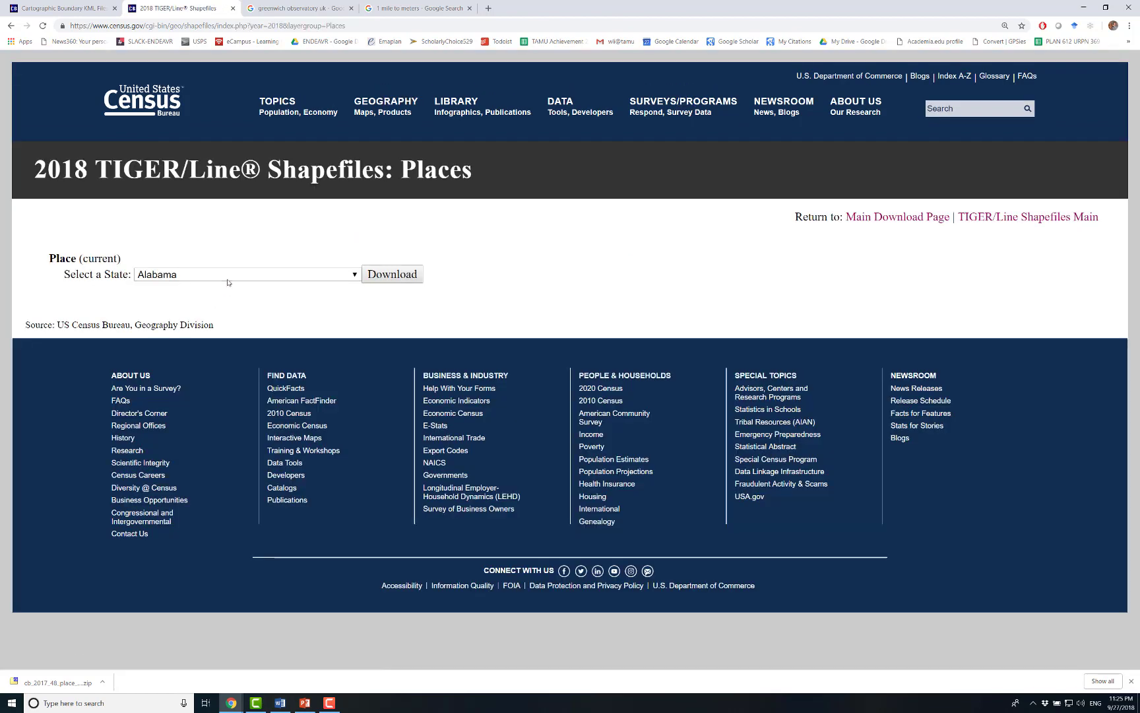
Download the Texas places archive and save it as tl_2018_48_place in the PLAN610 folder on drive C
left_click(229, 275)
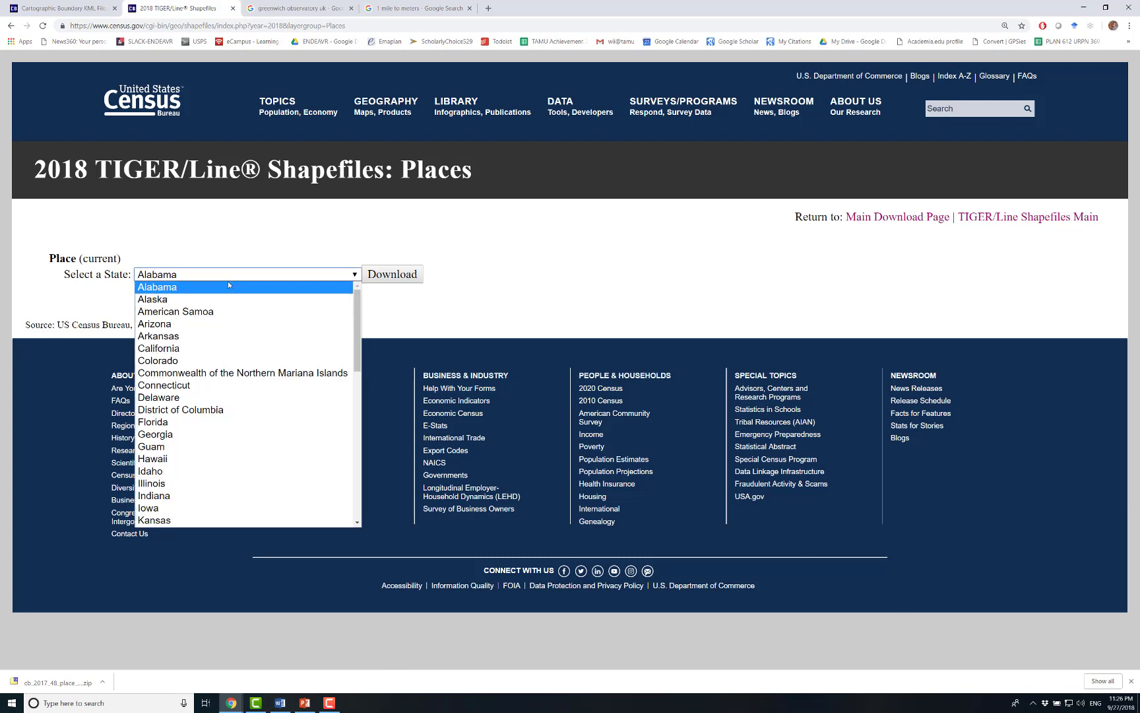
type("tex")
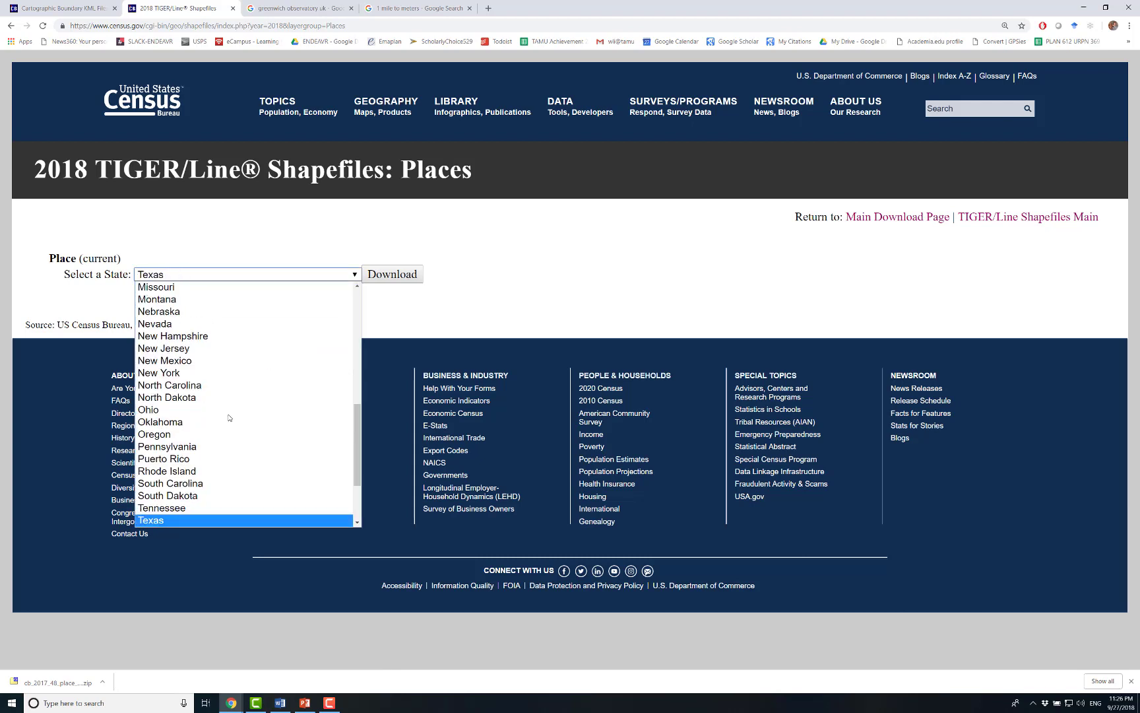
key("Return")
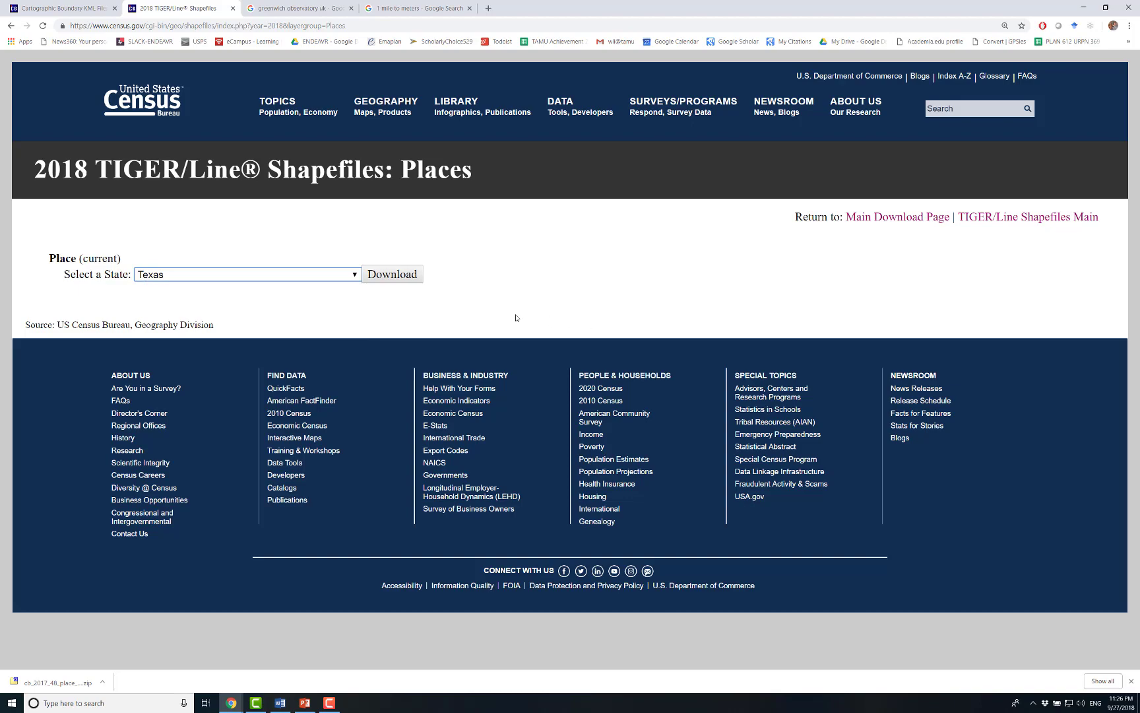
left_click(398, 277)
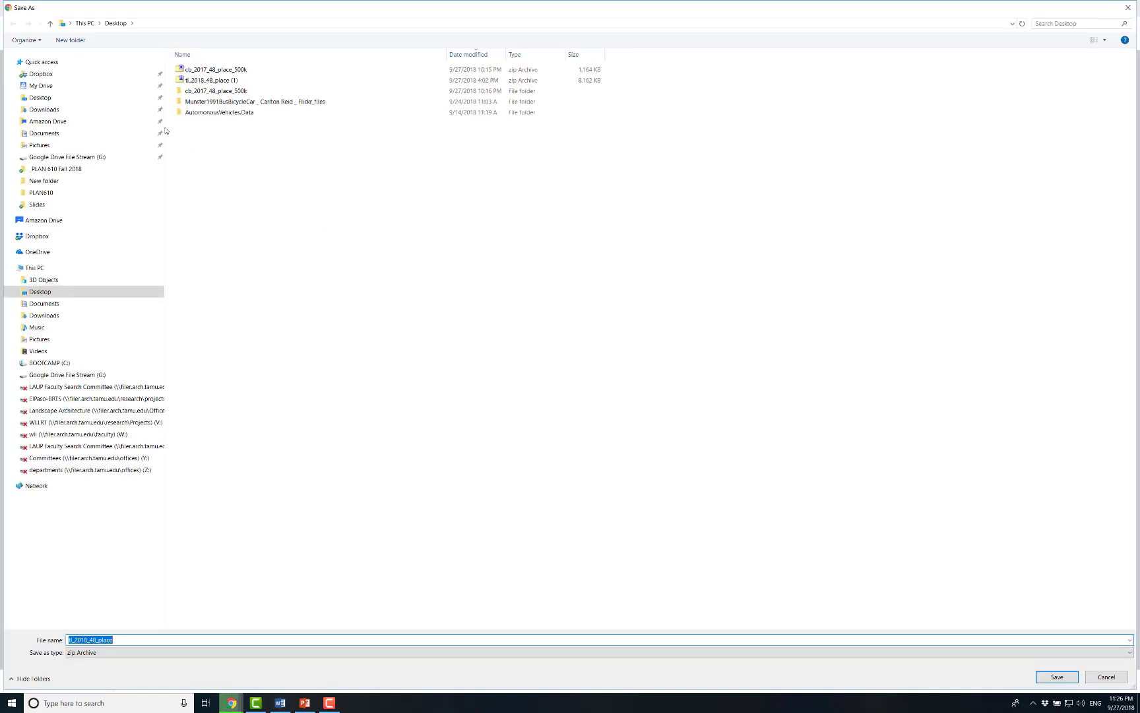
left_click(59, 363)
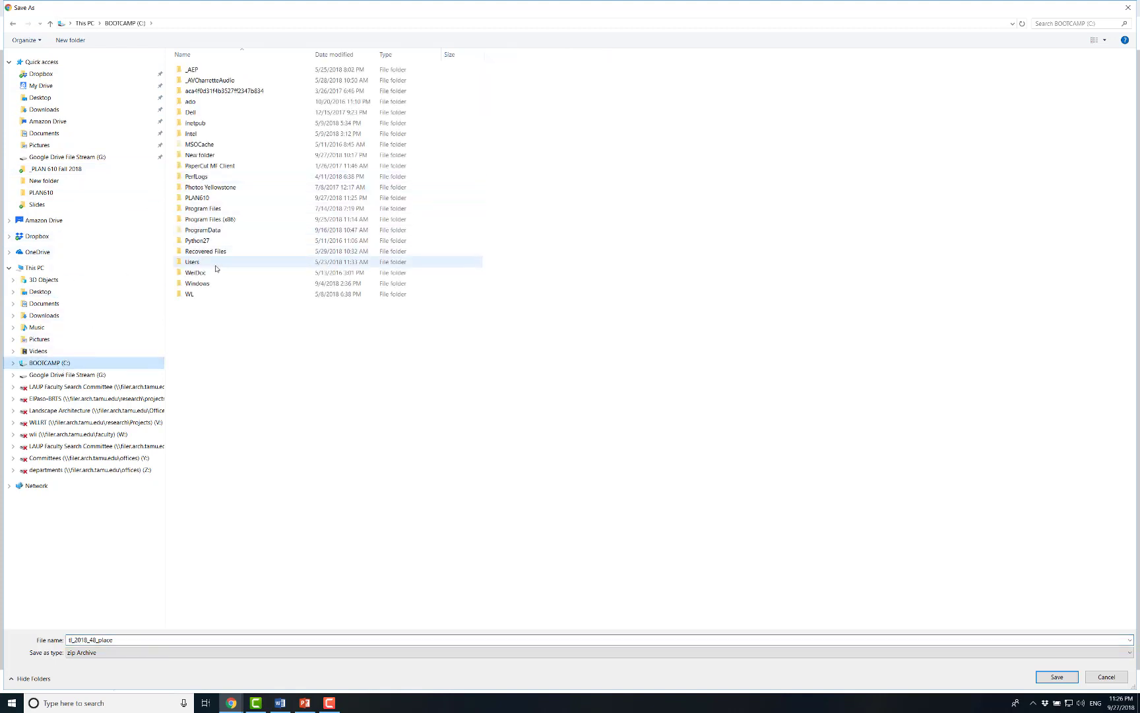
left_click(220, 199)
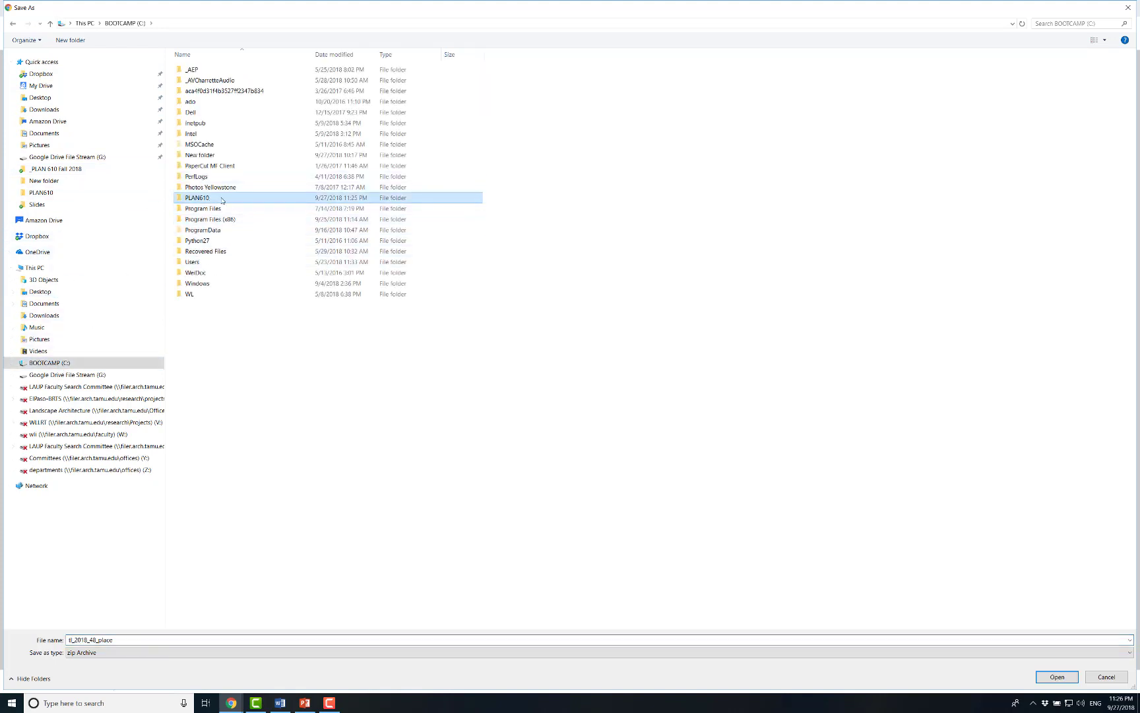
double_click(224, 200)
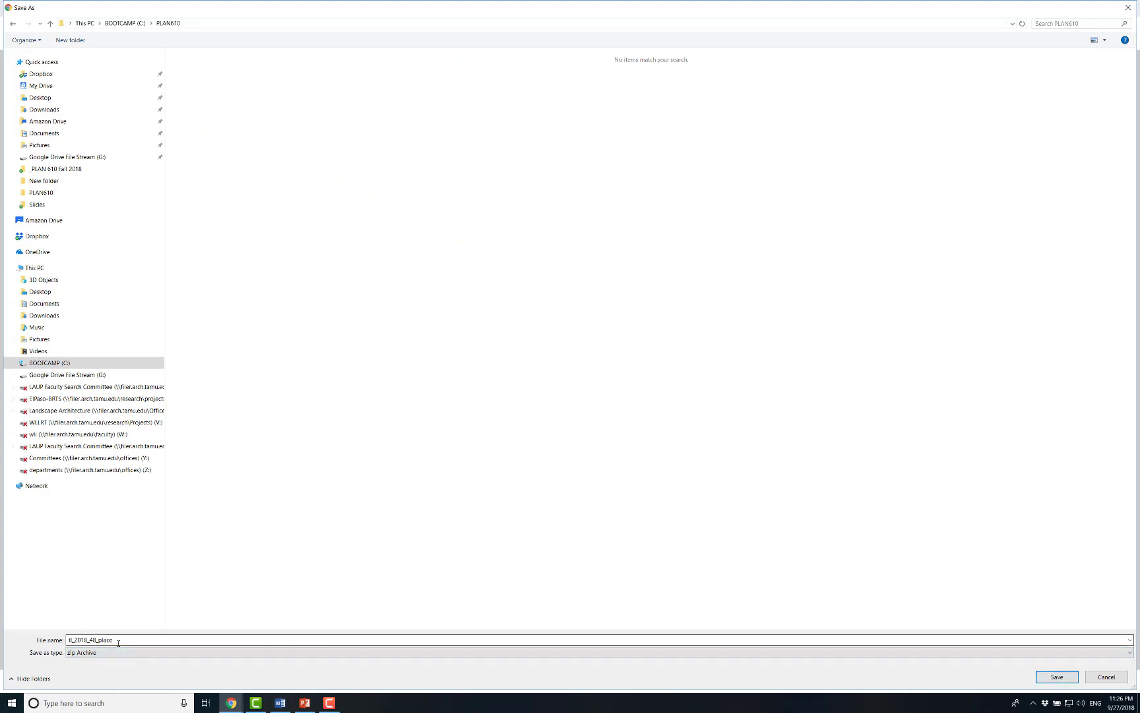
left_click(1057, 677)
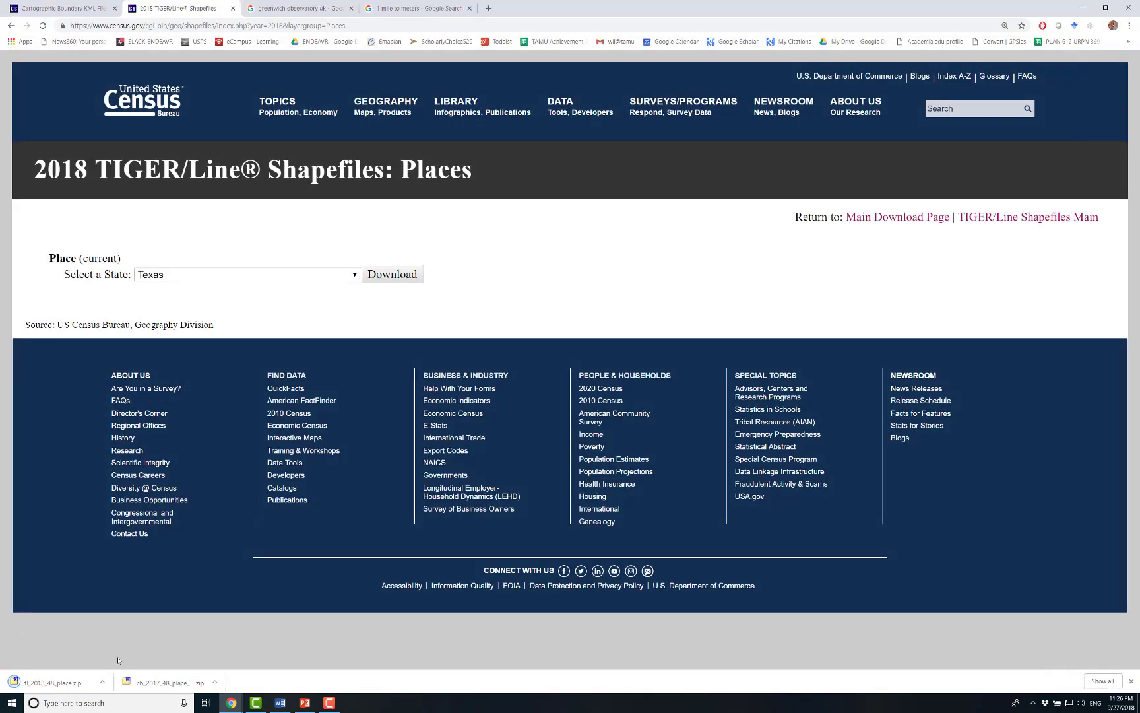
Show the downloaded tl_2018_48_place archive in its folder and extract its files directly into PLAN610 with 7-Zip
left_click(103, 683)
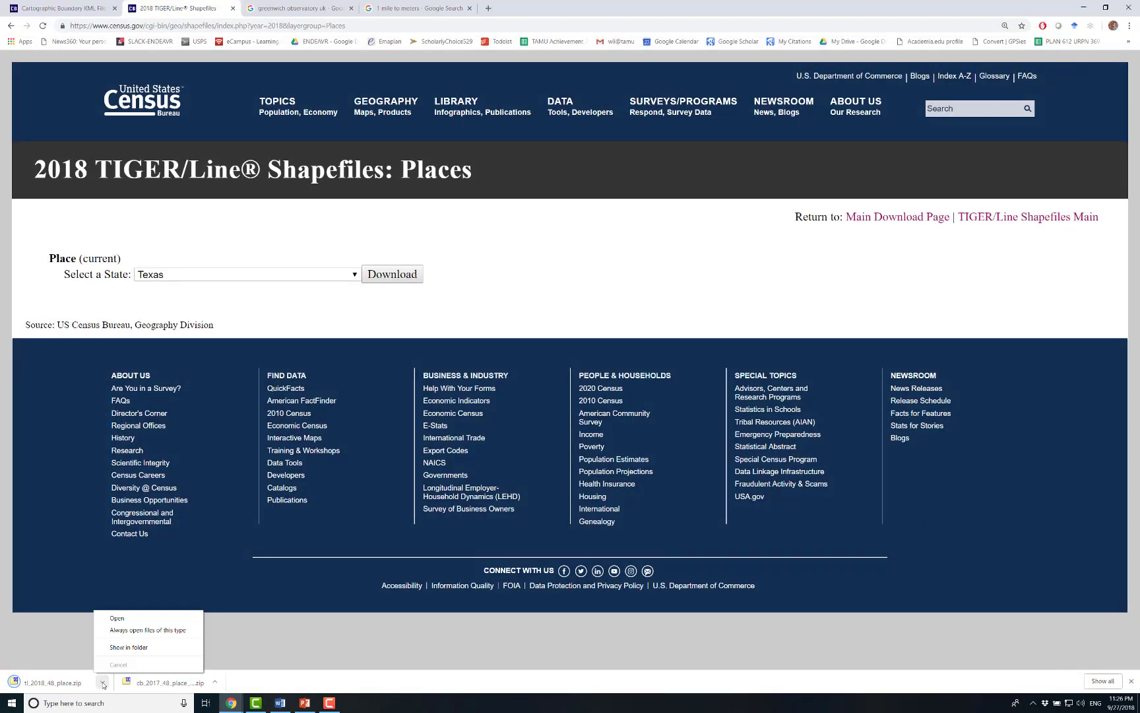
left_click(113, 651)
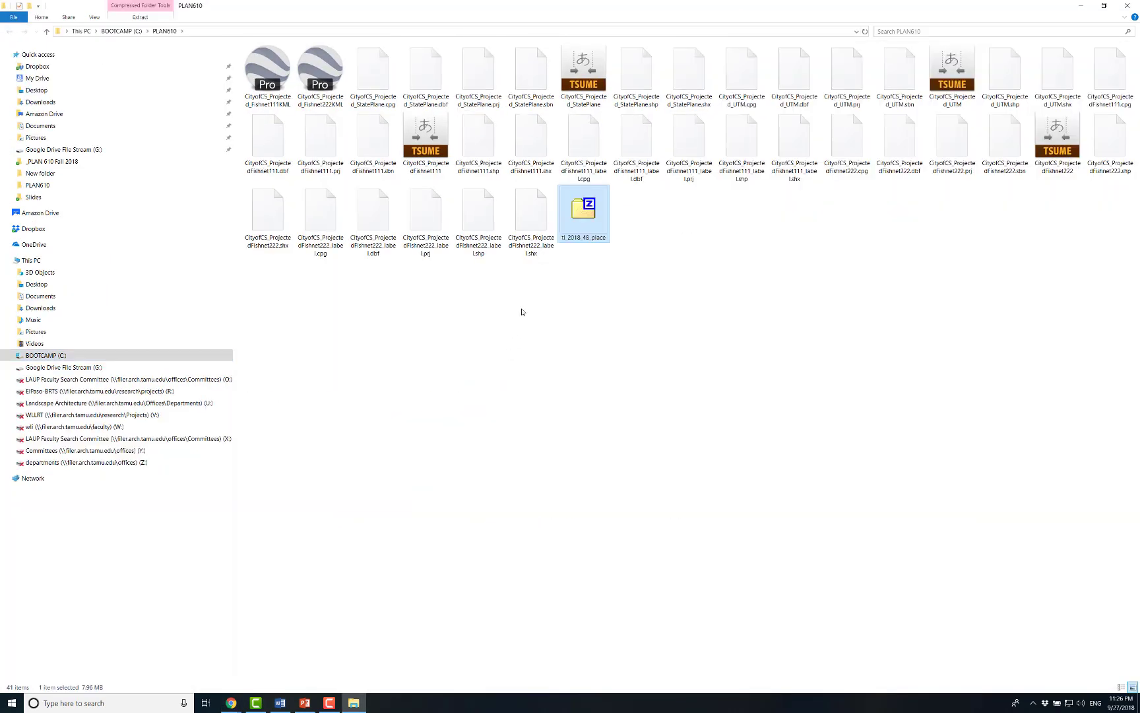
right_click(588, 221)
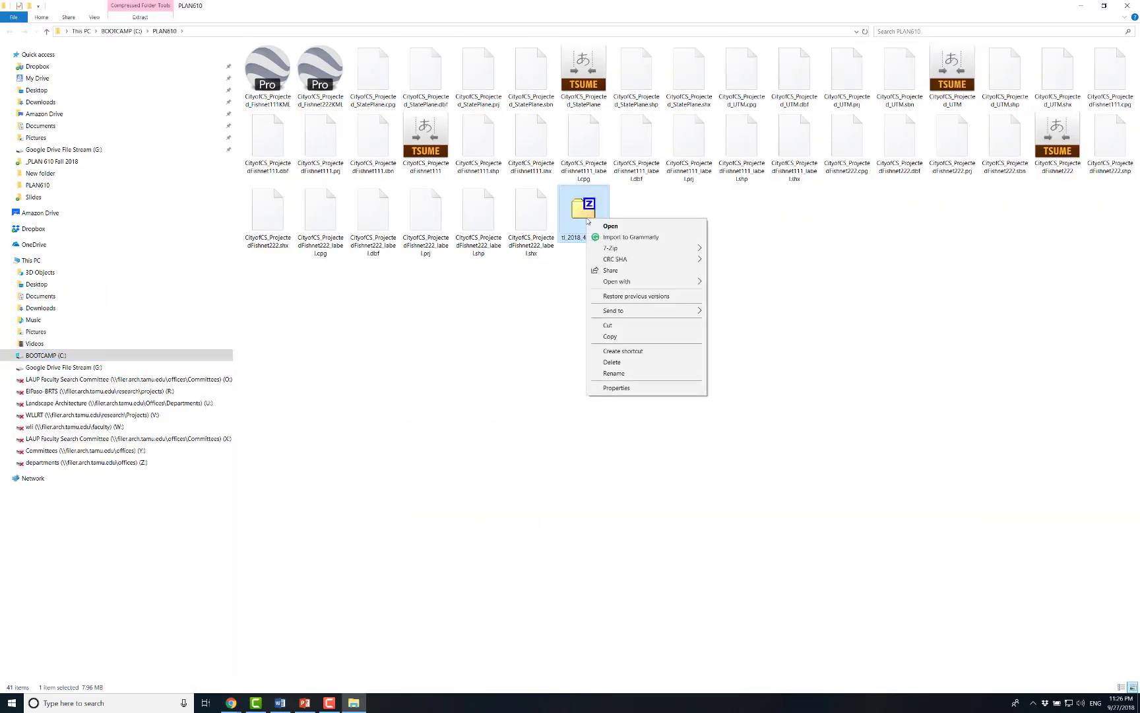
mouse_move(627, 249)
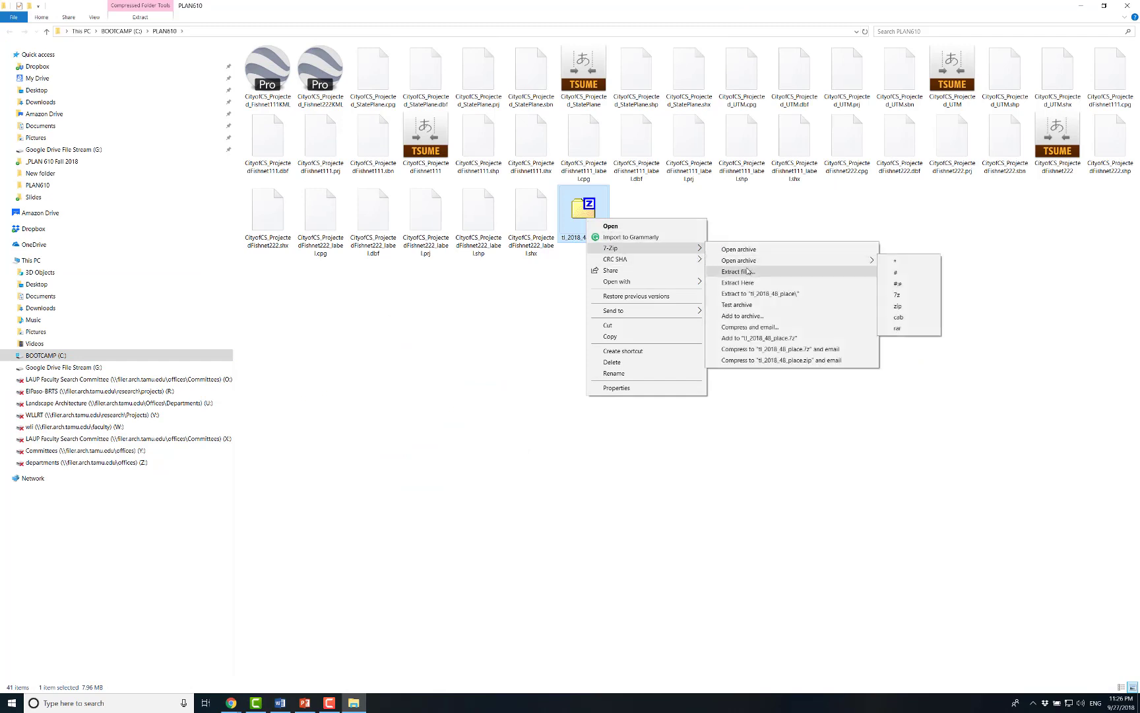
left_click(738, 283)
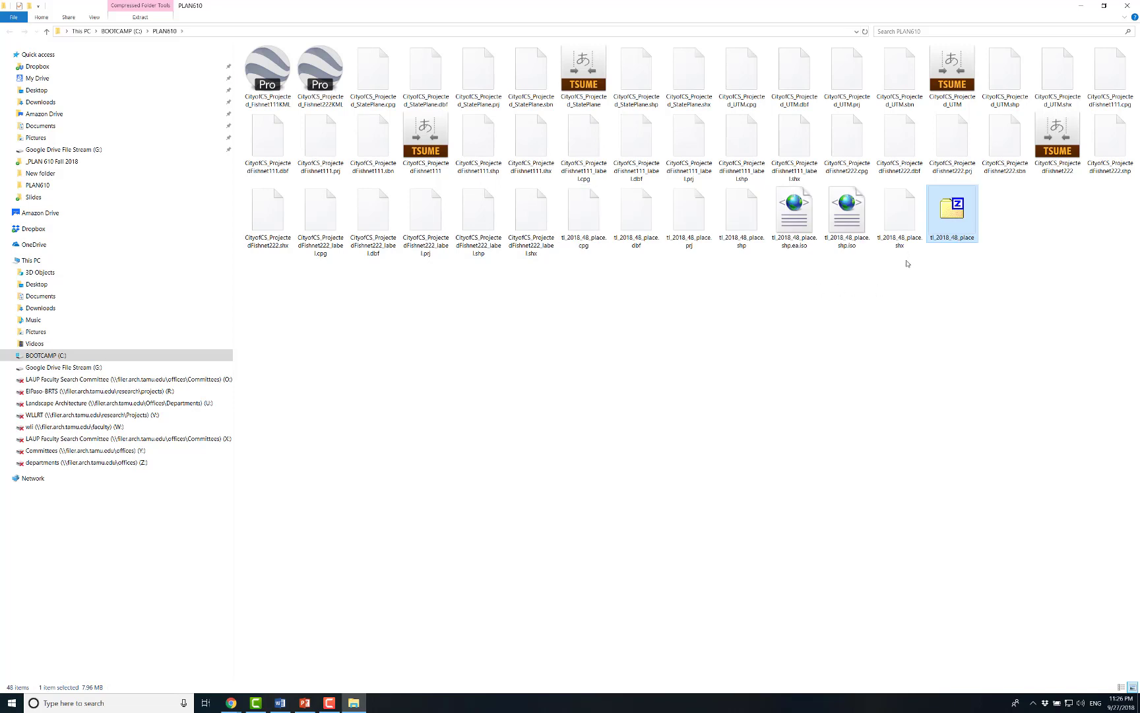
left_click(907, 263)
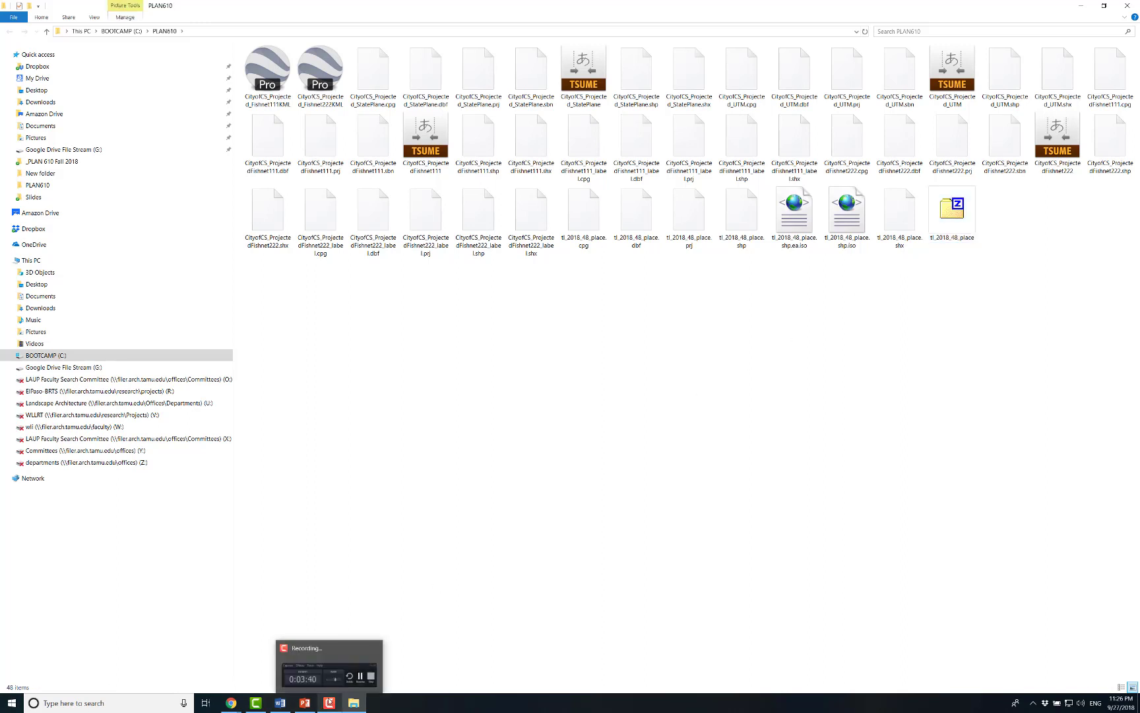
Launch ArcMap and dismiss the Getting Started dialog to begin with a blank map
mouse_move(304, 705)
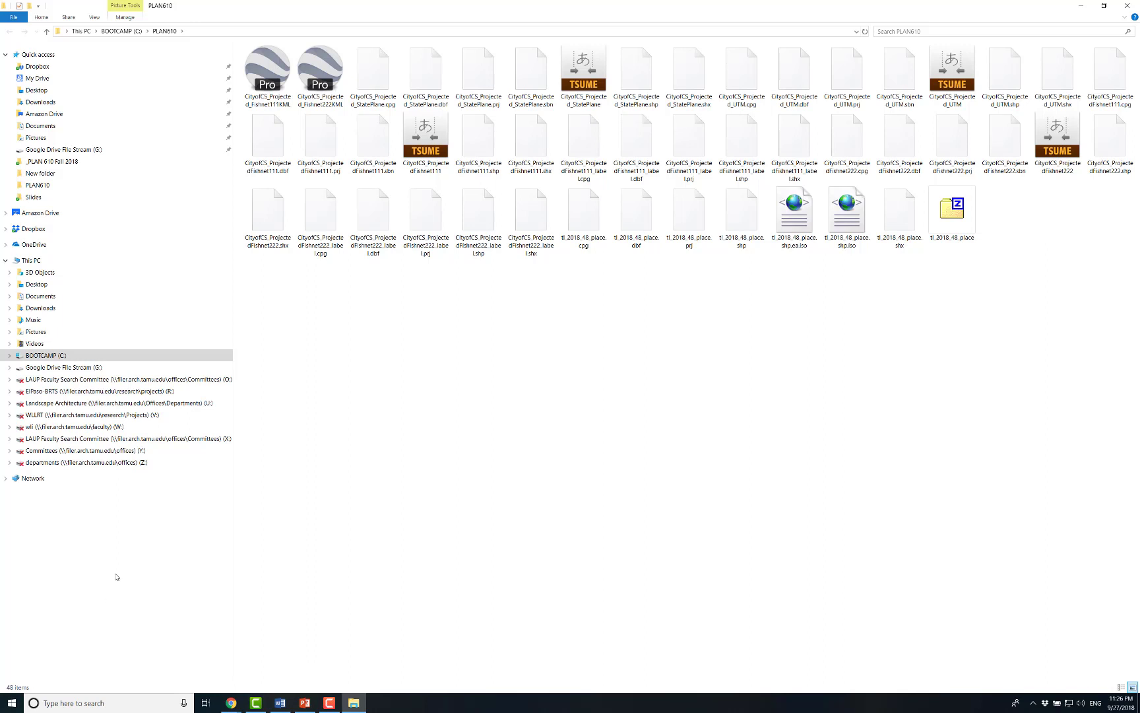
left_click(91, 704)
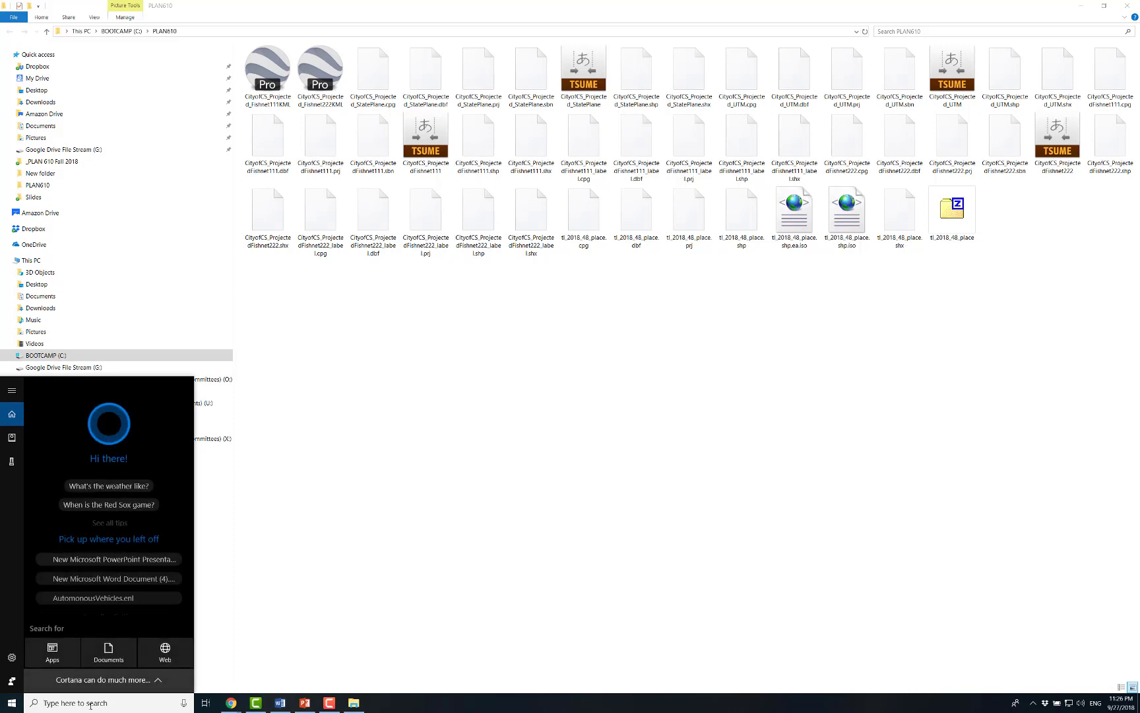
type("arcmap")
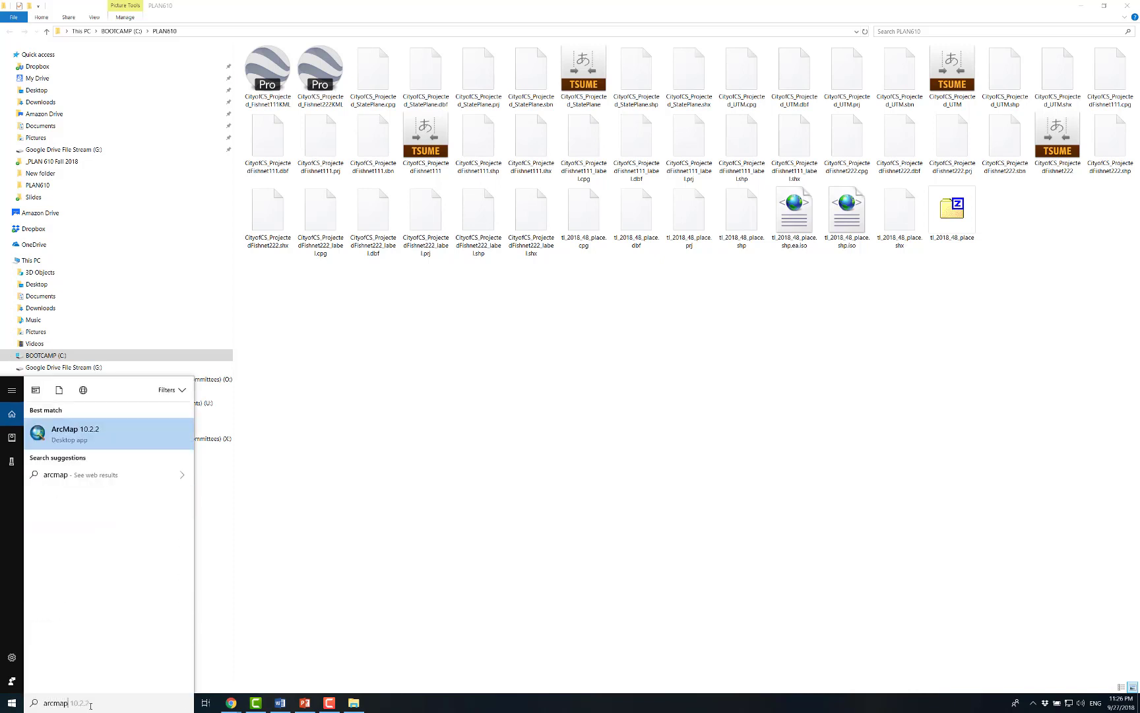
key("Return")
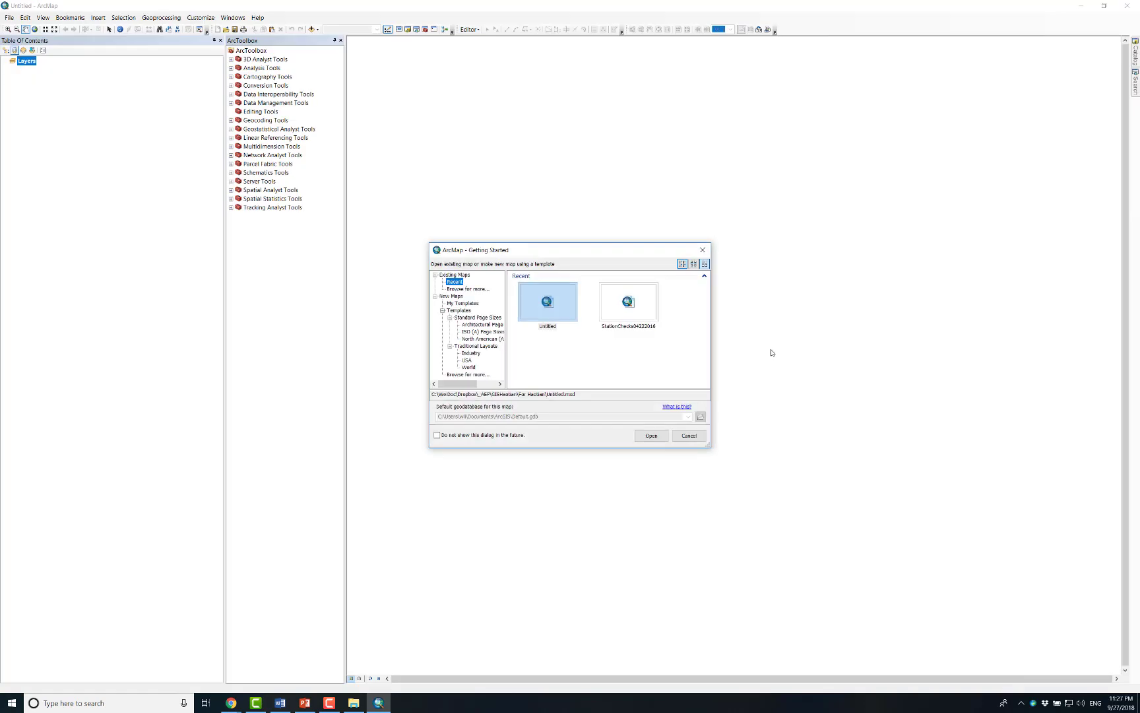
left_click(692, 436)
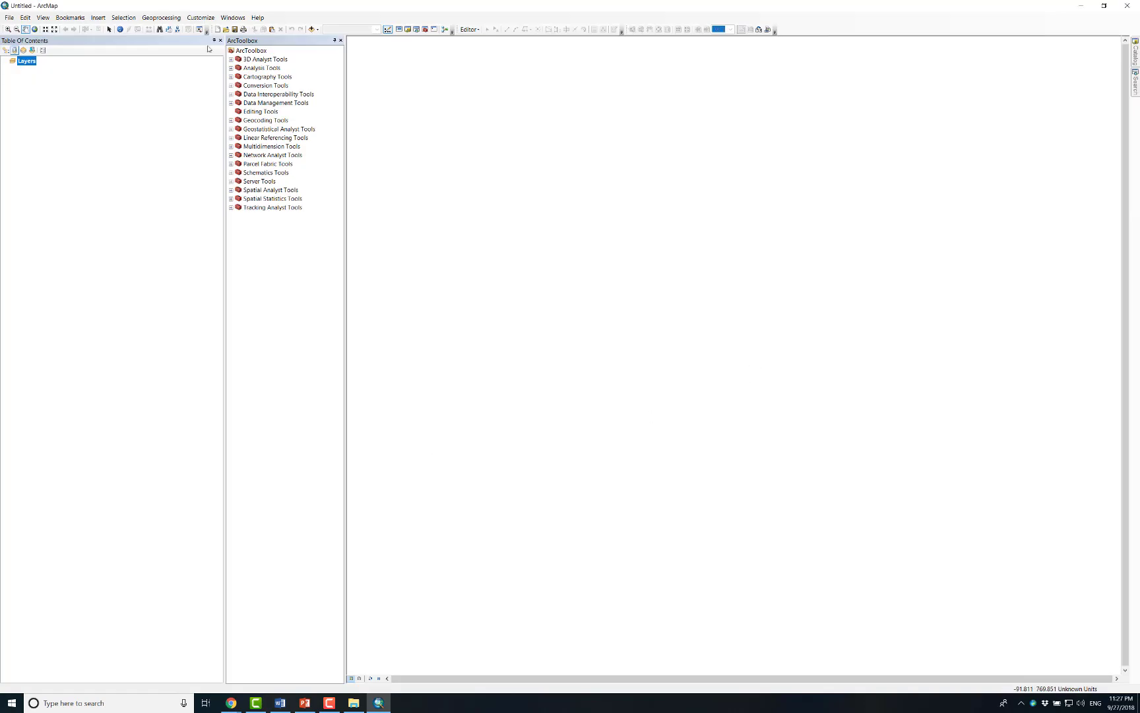
Add the tl_2018_48_place.shp shapefile from the PLAN610 folder to the map
left_click(311, 29)
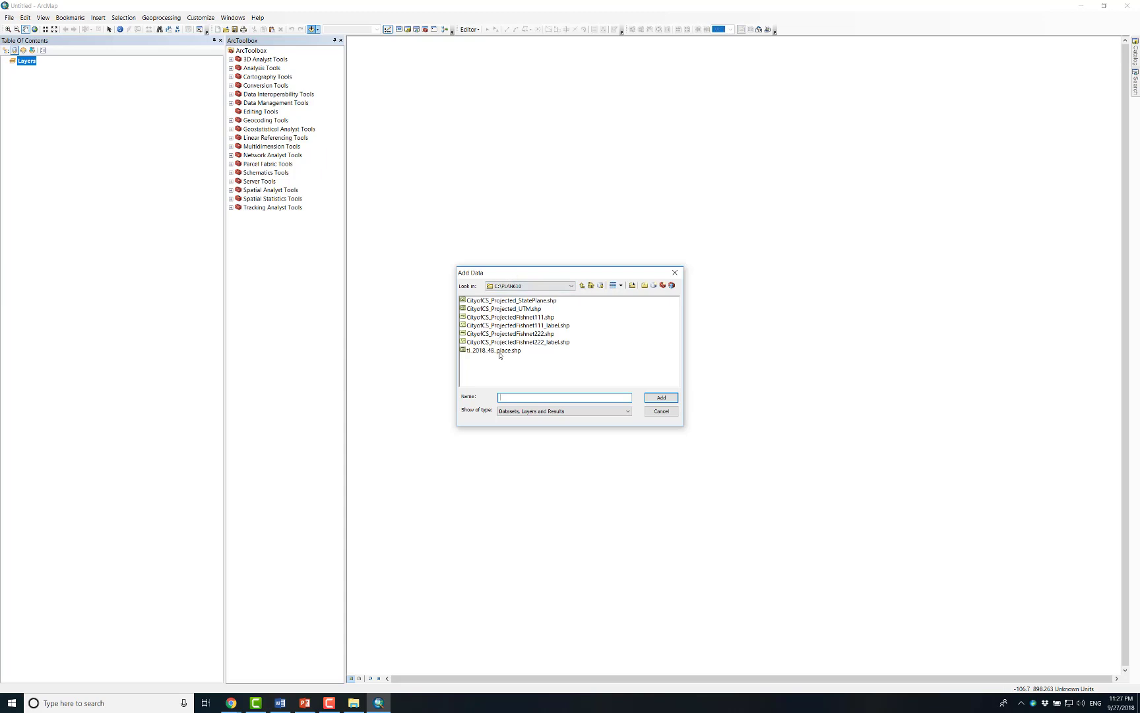
left_click(475, 352)
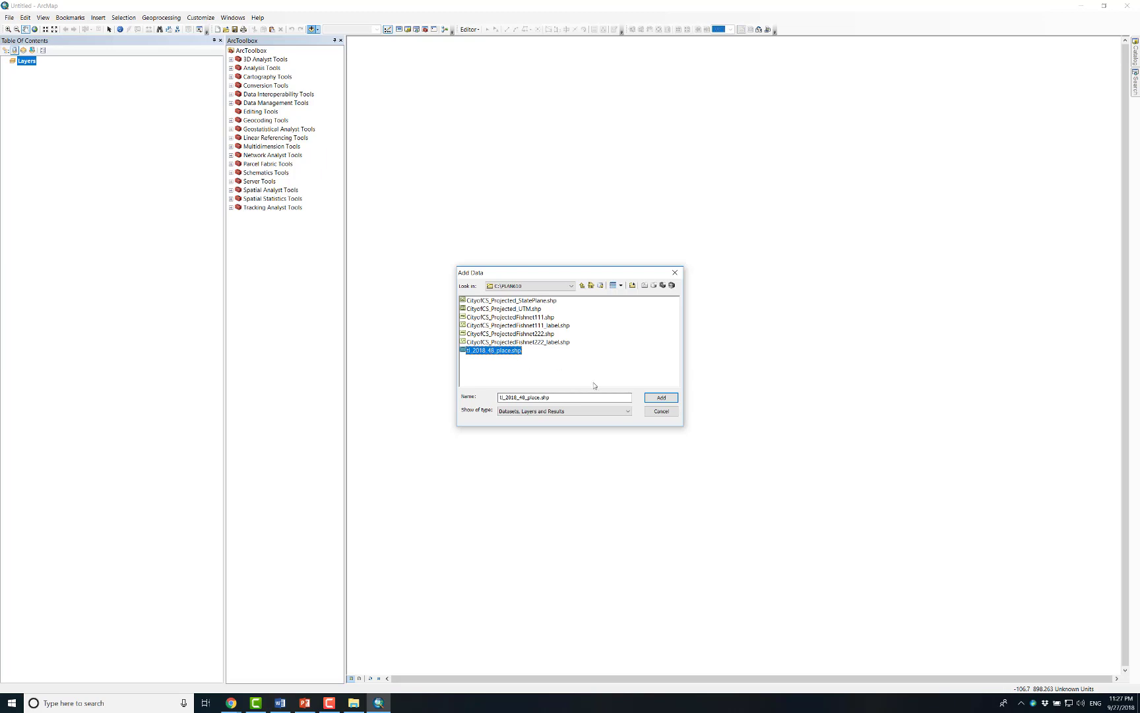
left_click(660, 398)
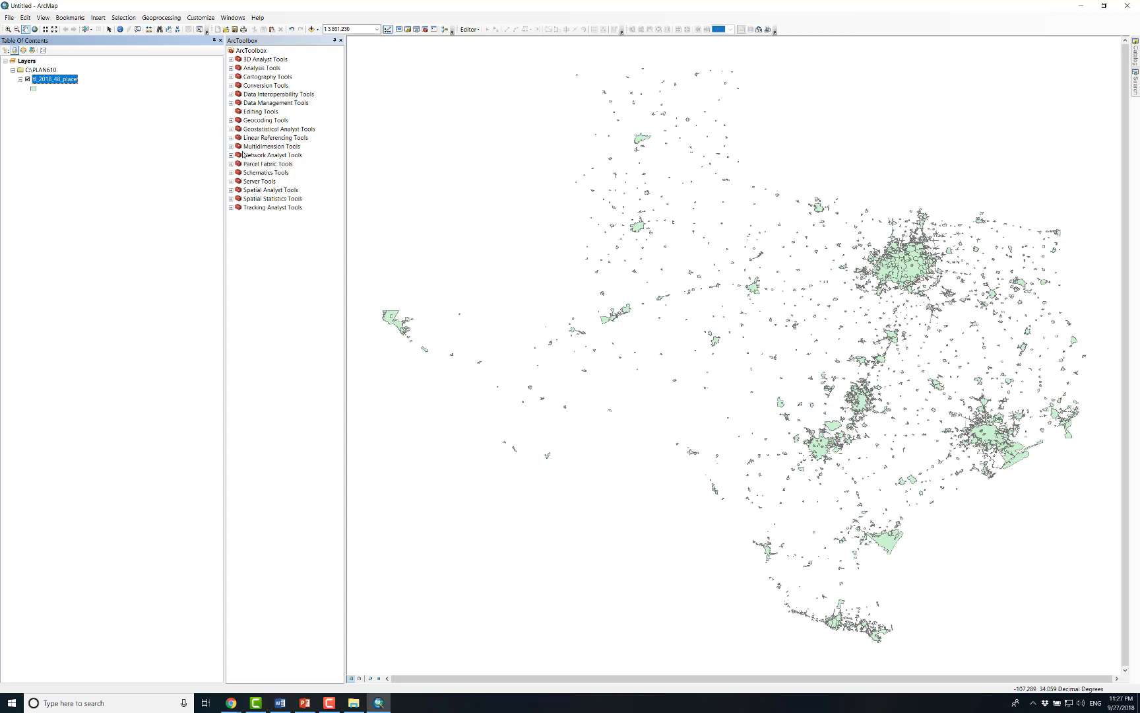
Select the College Station polygon and export only the selected feature to the PLAN610 folder as shapefile CityofCSNotProjected, keeping the layer's source coordinate system
left_click(86, 31)
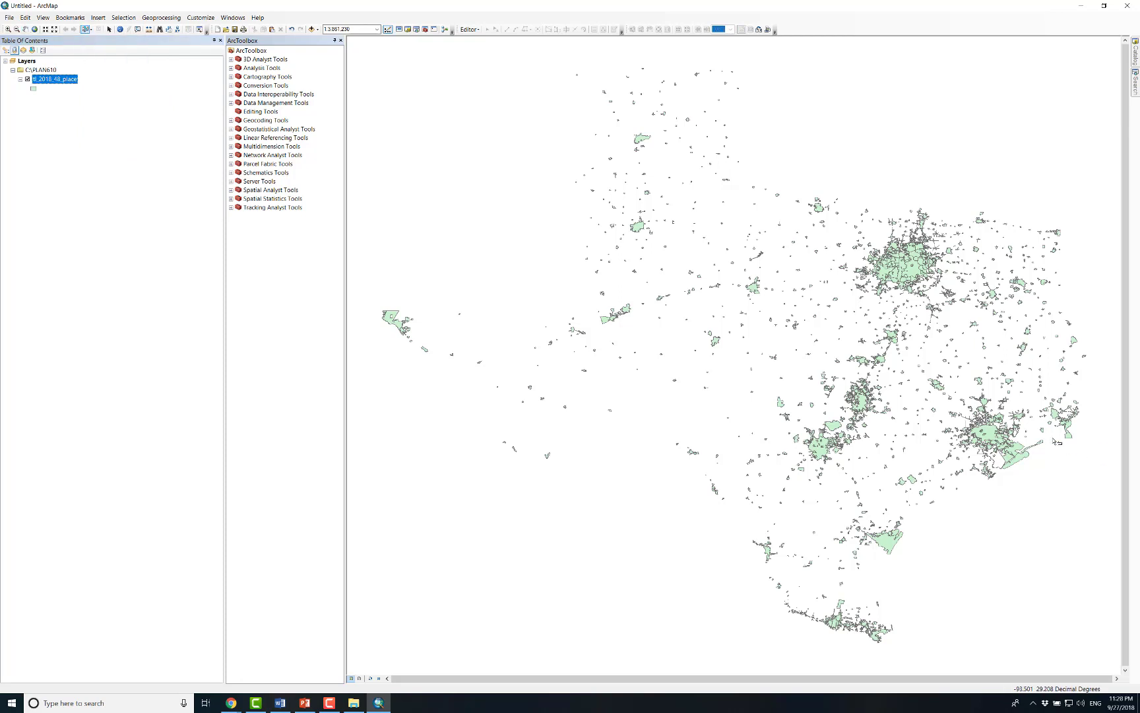
left_click(941, 390)
right_click(63, 82)
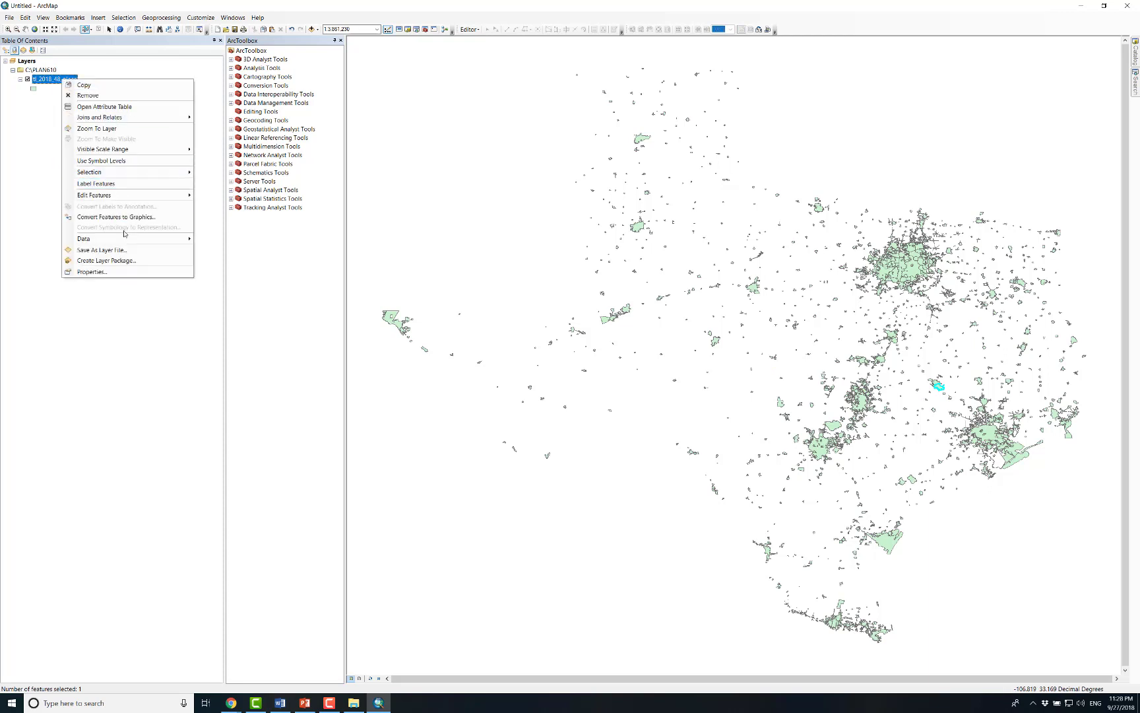
mouse_move(125, 244)
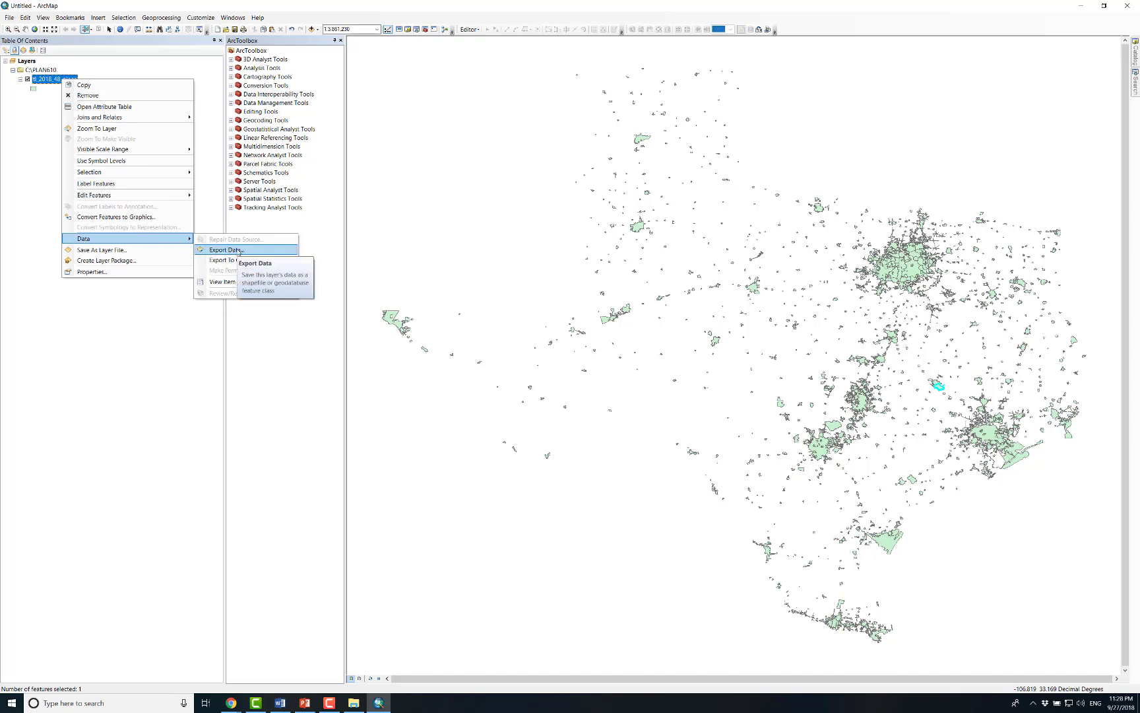
left_click(239, 250)
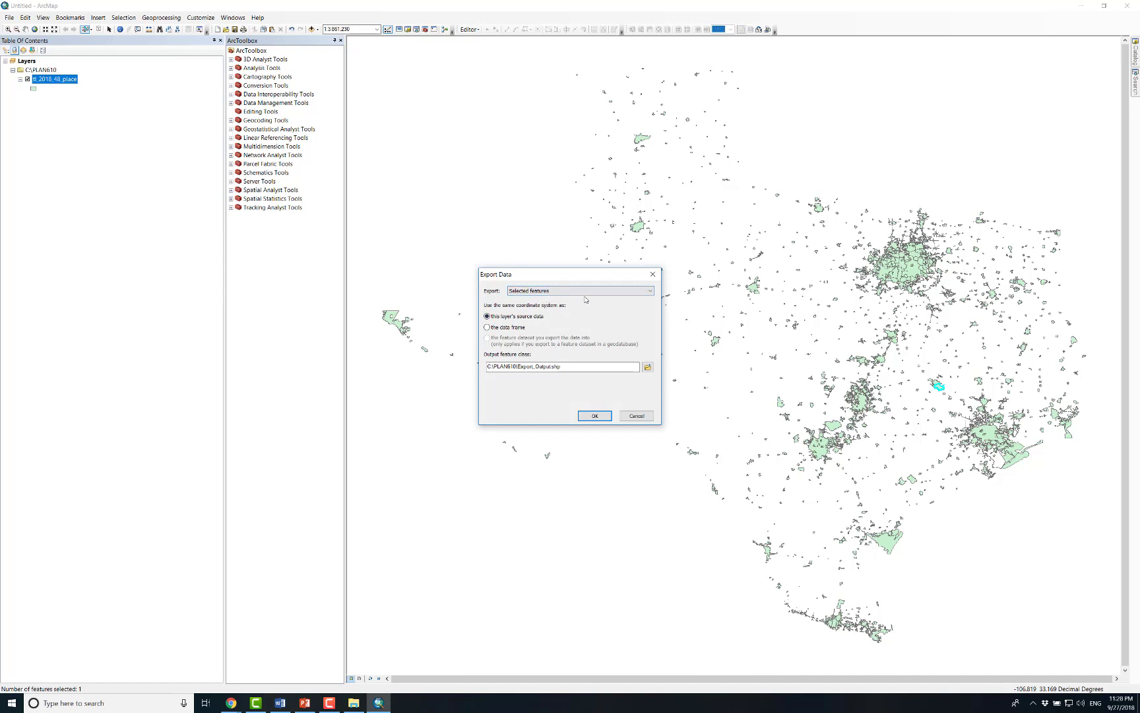
left_click(561, 366)
left_click(554, 366)
key("BackSpace")
key("BackSpace")
key("BackSpace")
key("BackSpace")
key("BackSpace")
key("BackSpace")
key("BackSpace")
key("BackSpace")
key("BackSpace")
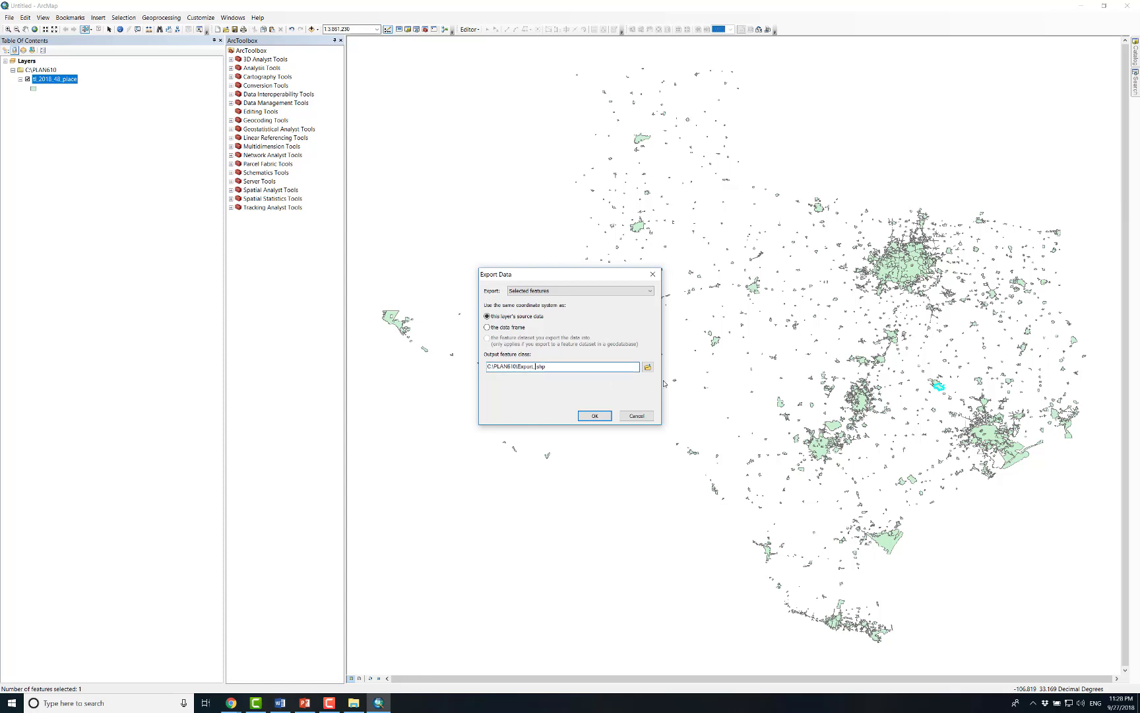
key("BackSpace")
key("BackSpace")
key("BackSpace")
key("BackSpace")
type("CityofCS")
type("NotProjected")
left_click(602, 419)
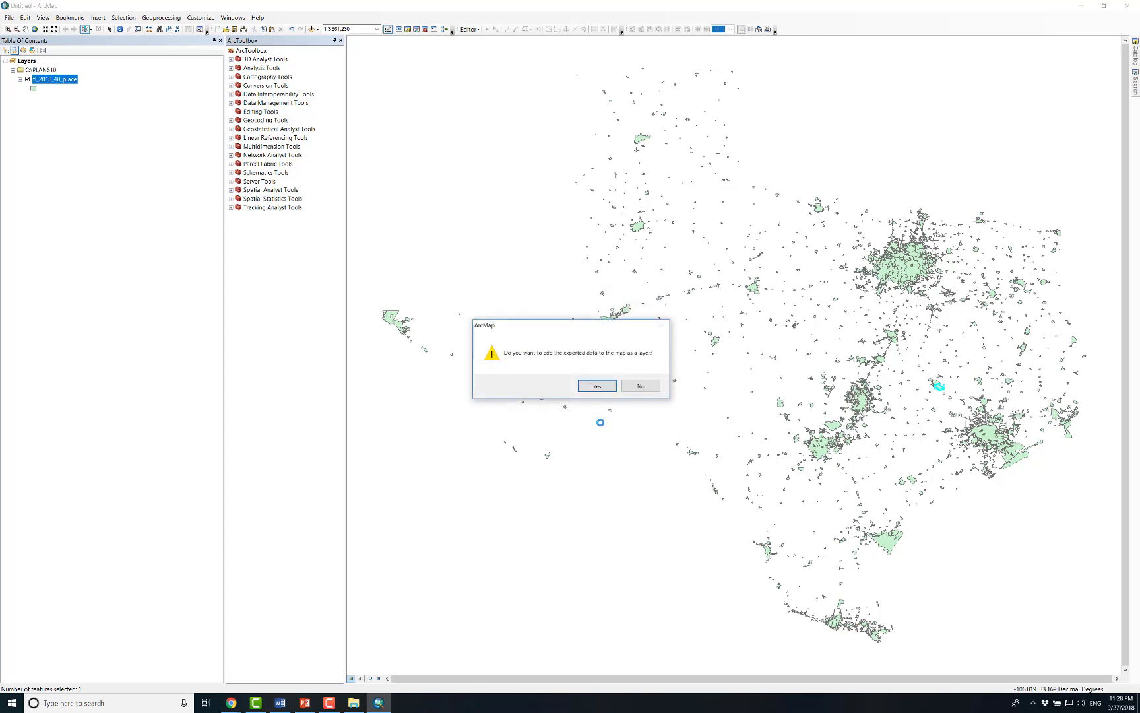